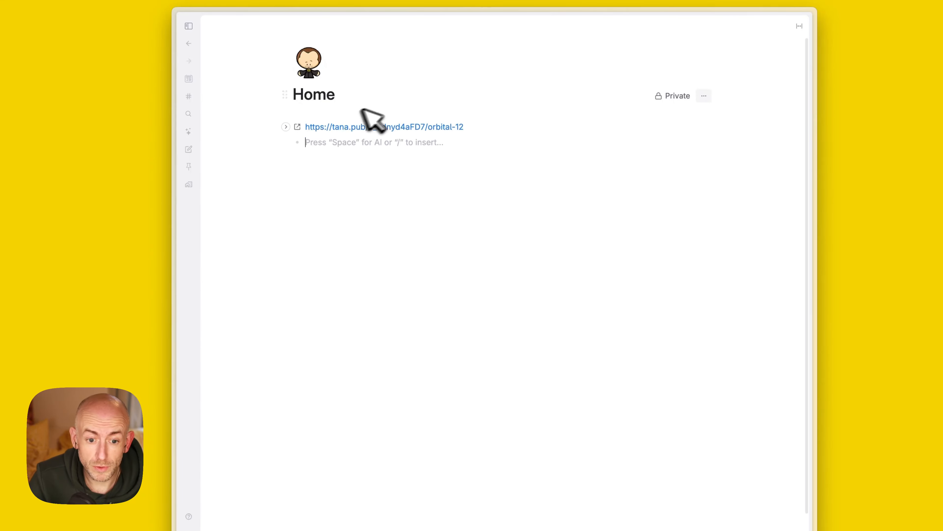
Open the shared Orbital 1.2 template link from the Home node and add the template to home.
click(371, 127)
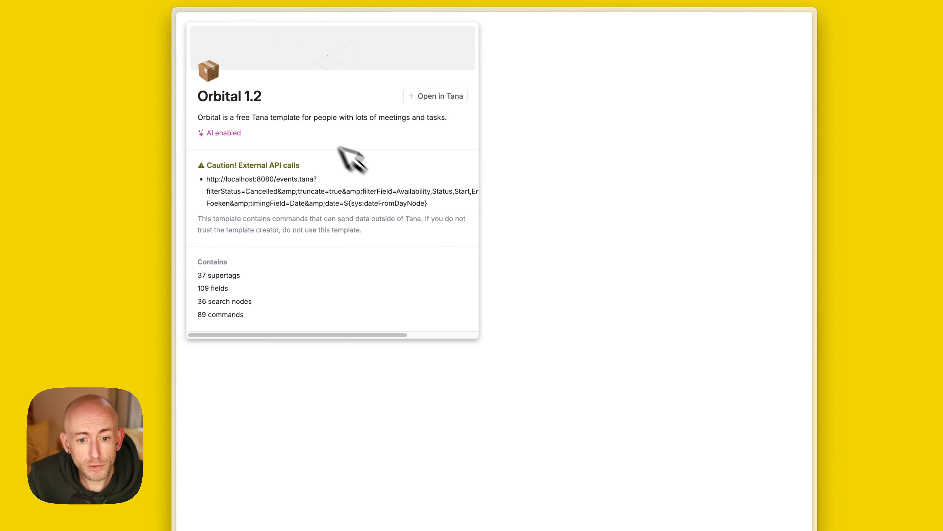
click(439, 96)
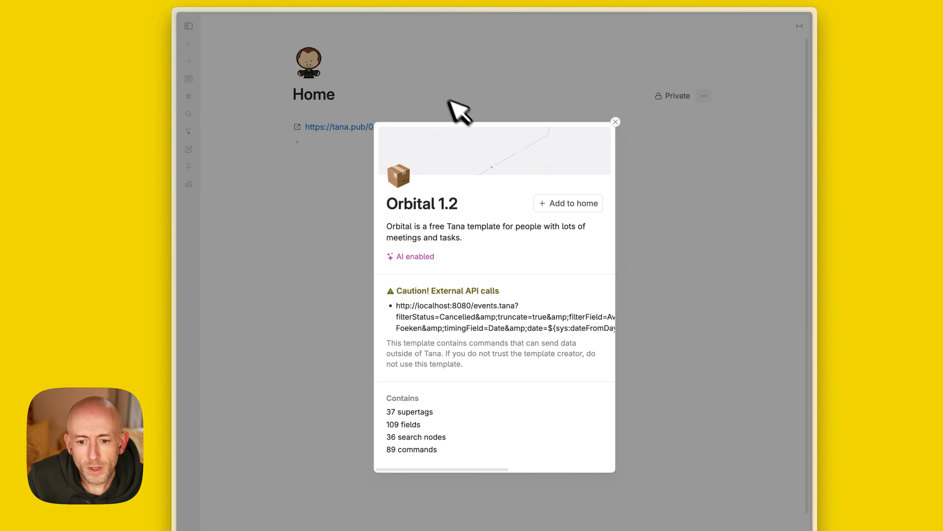
click(575, 211)
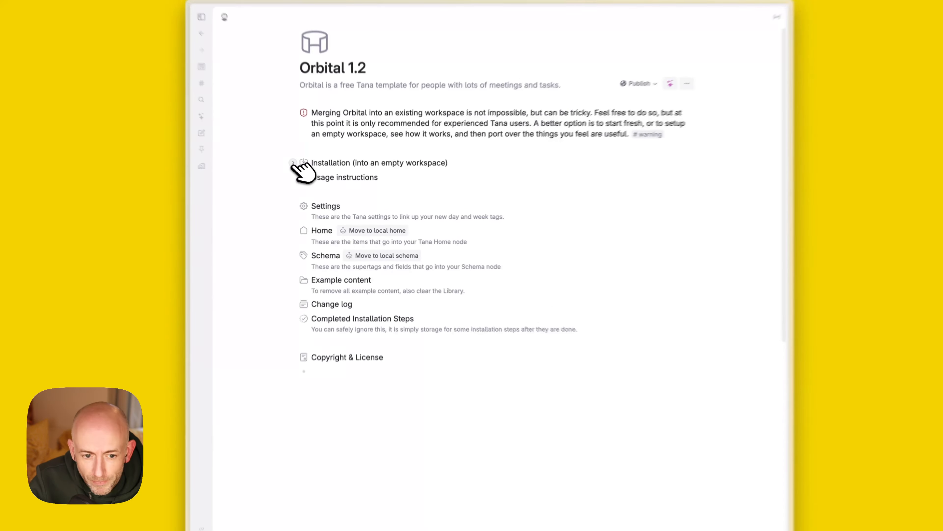
Expand Orbital 1.2's empty-workspace installation instructions, review the starting requirement, and open the linked Settings node.
click(308, 173)
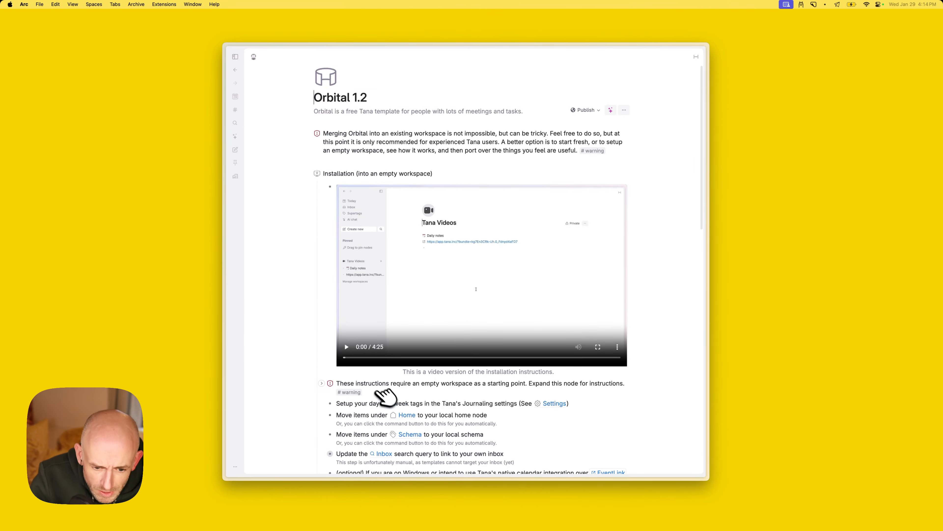
scroll(385, 396, down, 3)
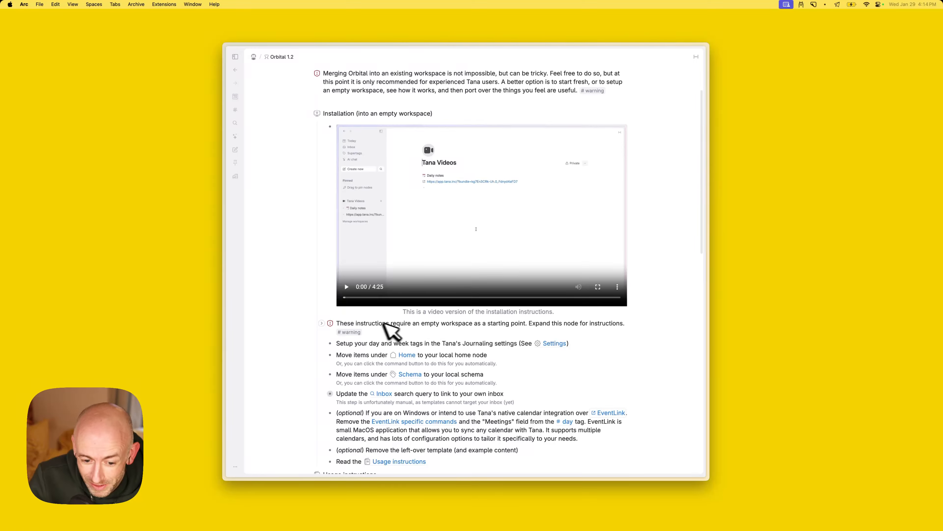
drag(422, 323, 516, 319)
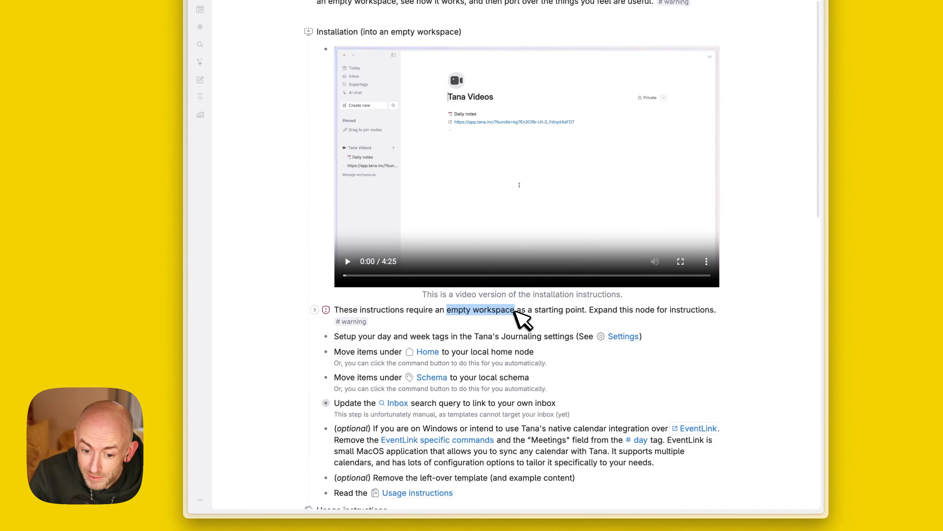
click(516, 336)
scroll(398, 332, down, 3)
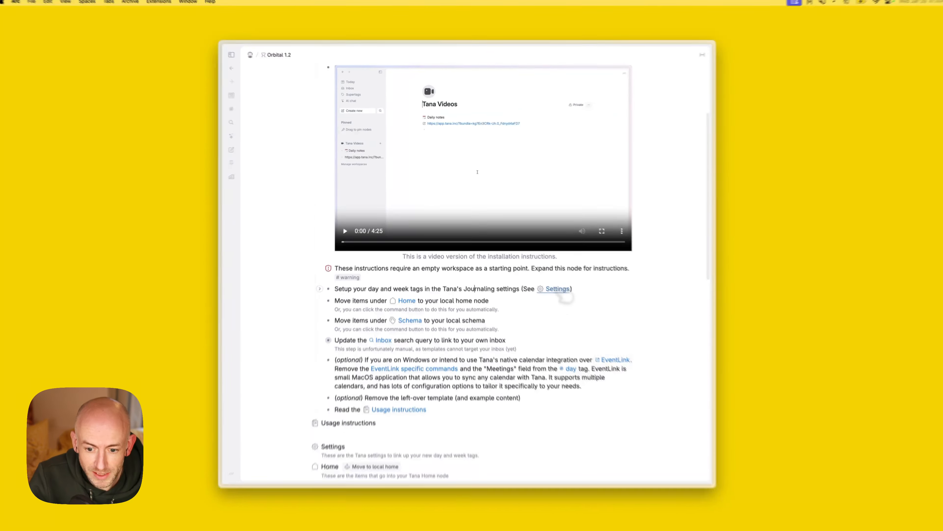
click(559, 291)
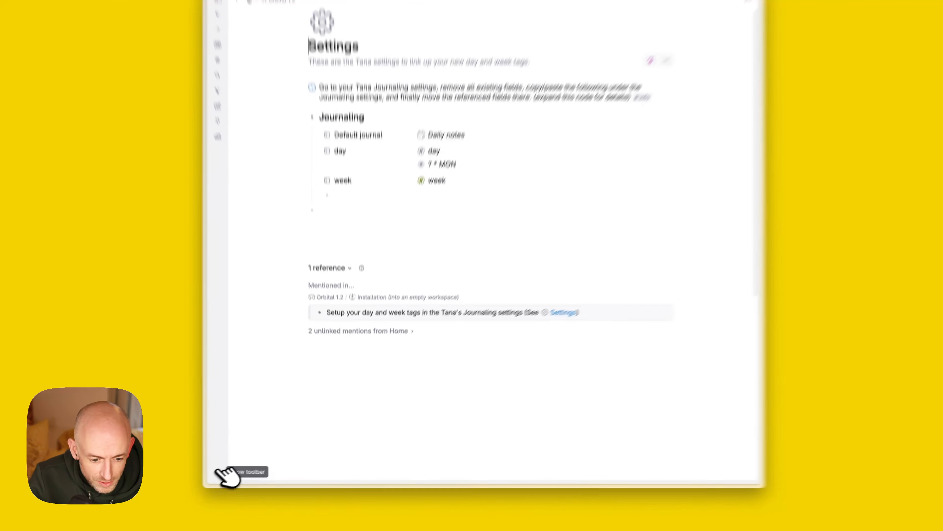
Open the user settings beside the template's Settings node, and widen the window and the user settings pane.
click(216, 458)
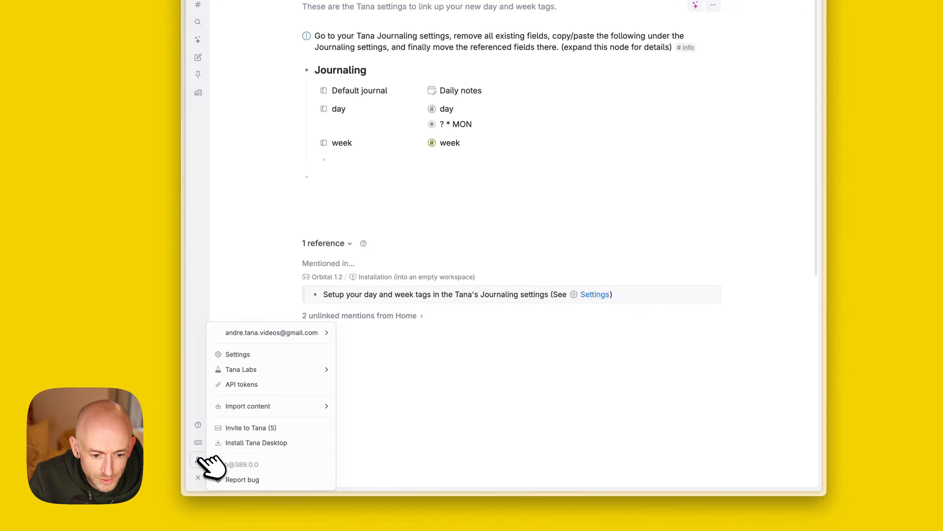
click(277, 356)
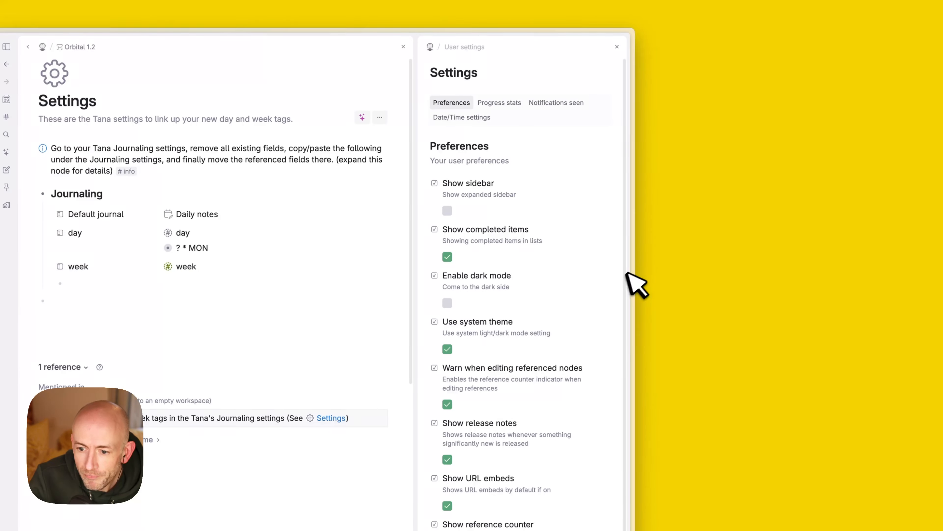
drag(627, 273, 854, 266)
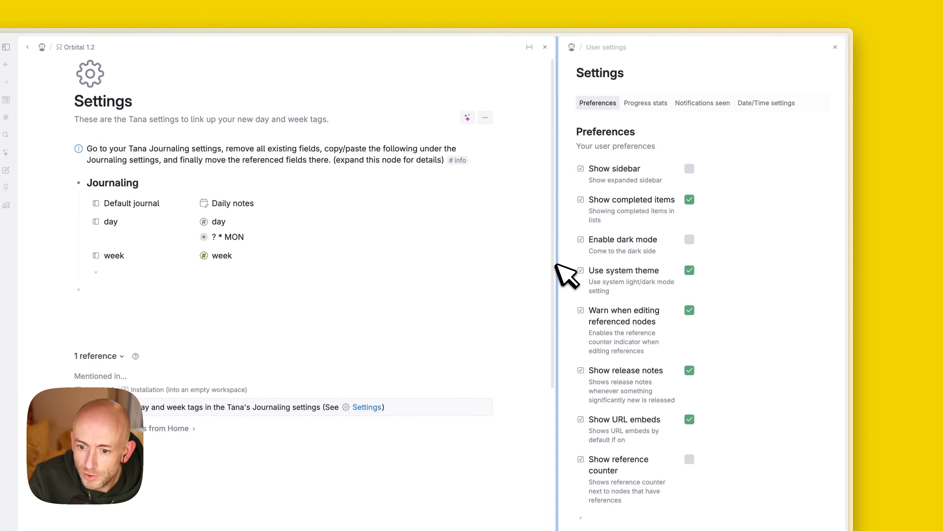
drag(556, 264, 463, 249)
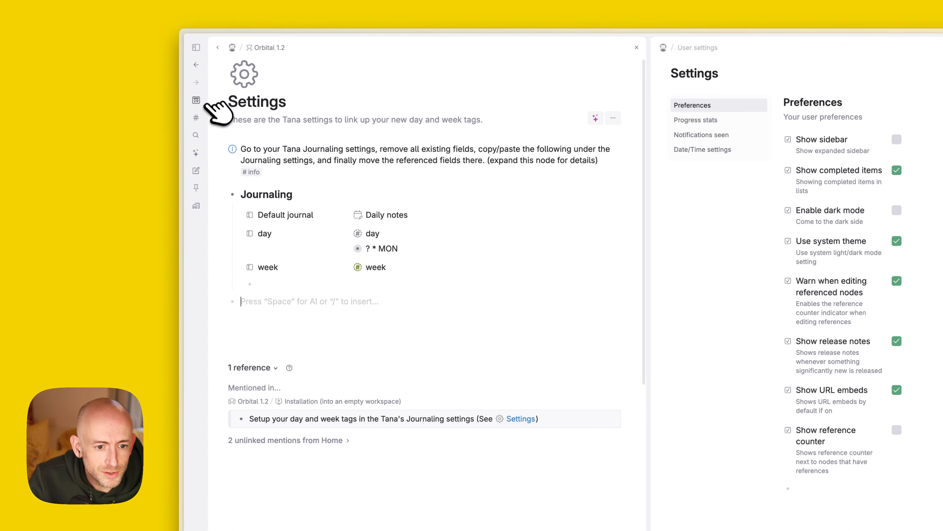
Open today's daily note so the Journaling section is created, and return to the template's Settings node.
click(198, 100)
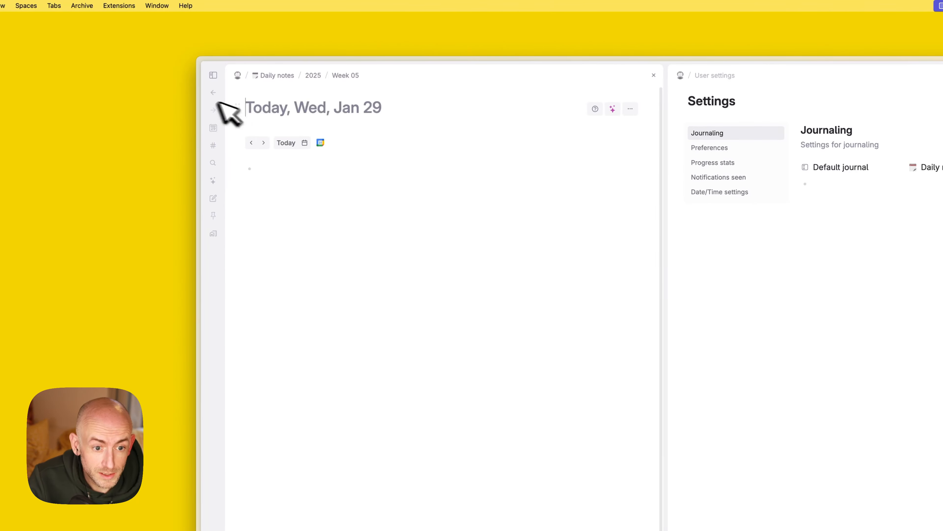
click(213, 92)
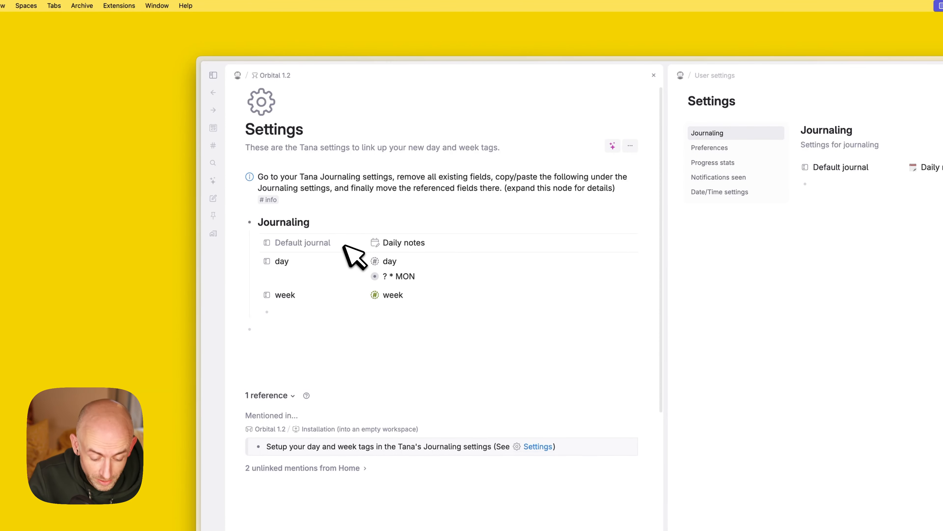
Replace the Default journal value in the user's Journaling settings with the template's Daily notes node.
key(super+c)
click(847, 166)
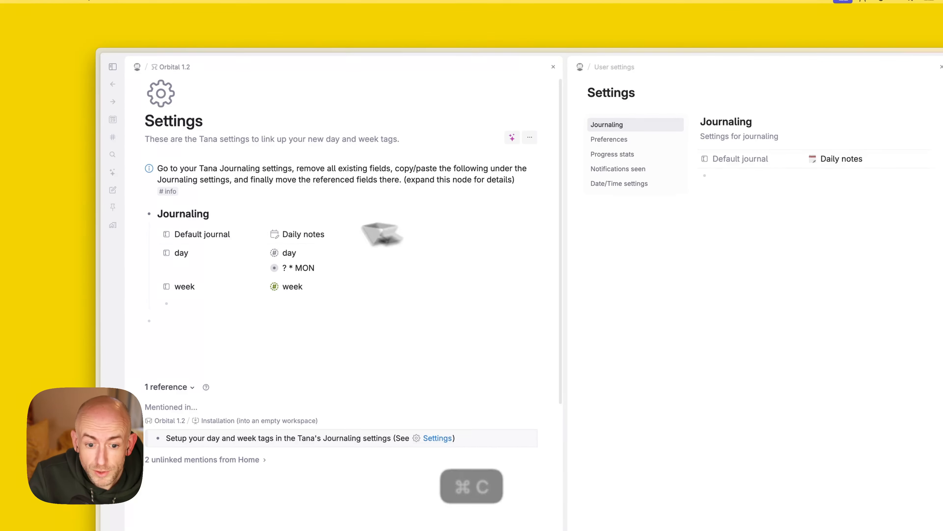
click(844, 156)
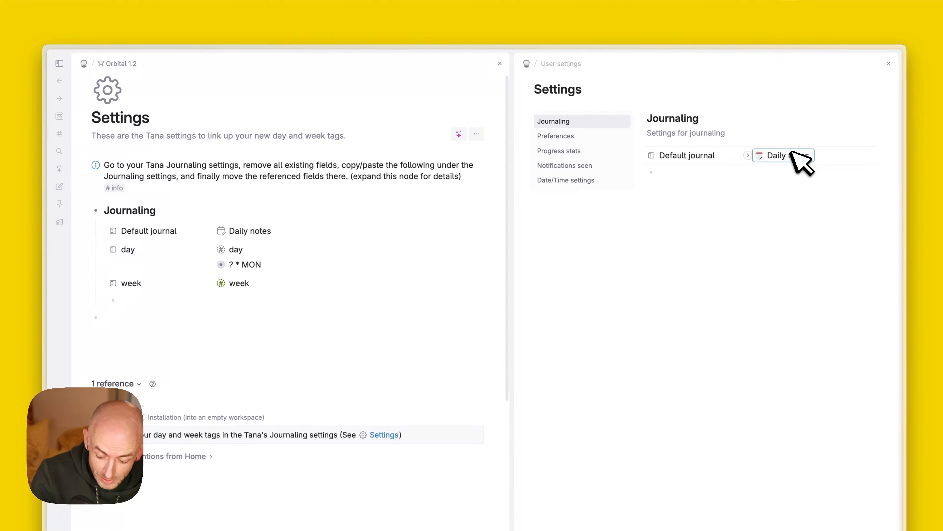
key(BackSpace)
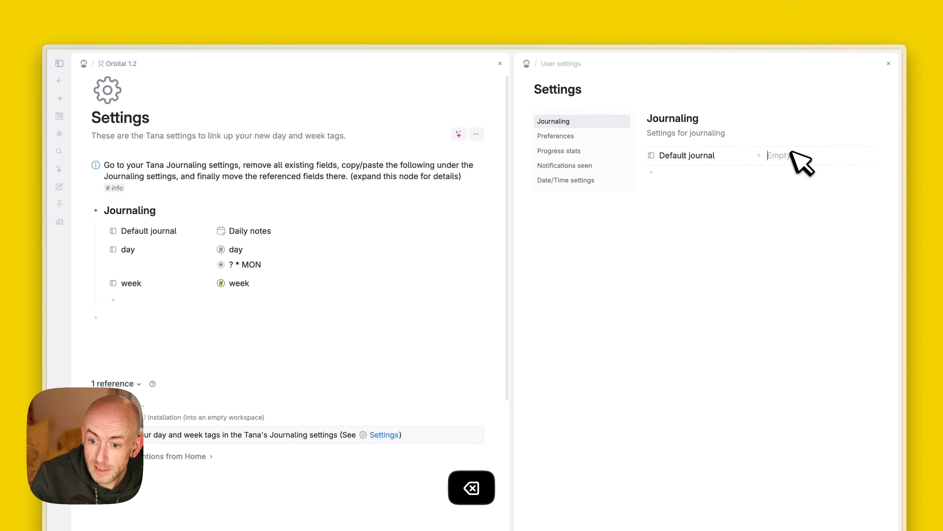
click(242, 232)
key(super+c)
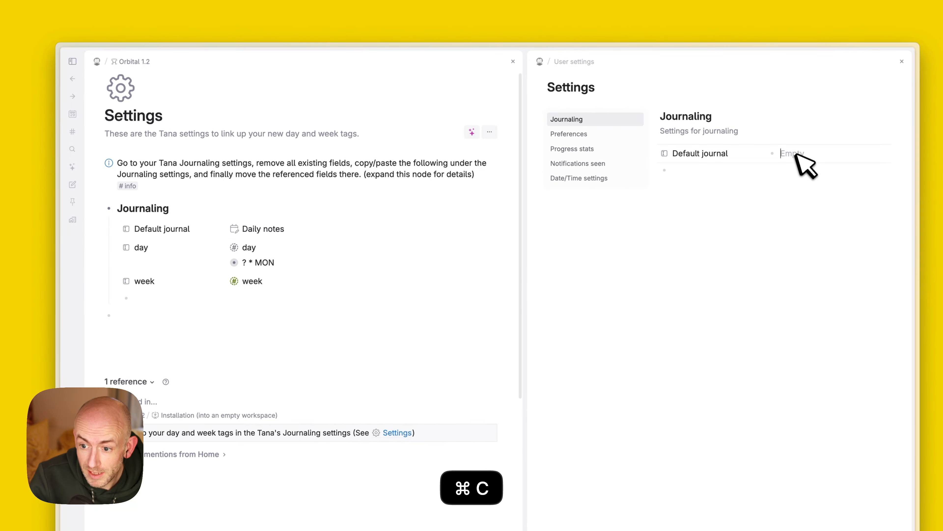
click(817, 143)
key(super+v)
click(186, 235)
key(super+c)
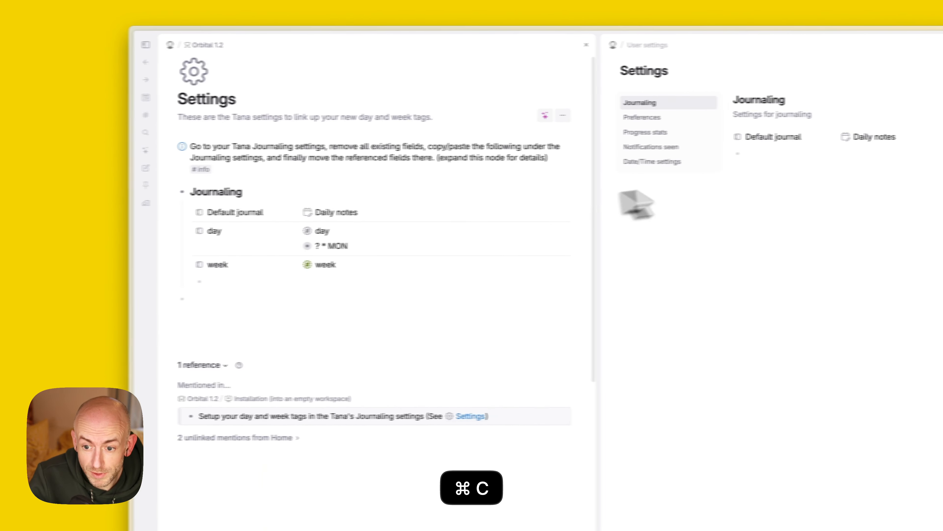
click(780, 151)
key(super+v)
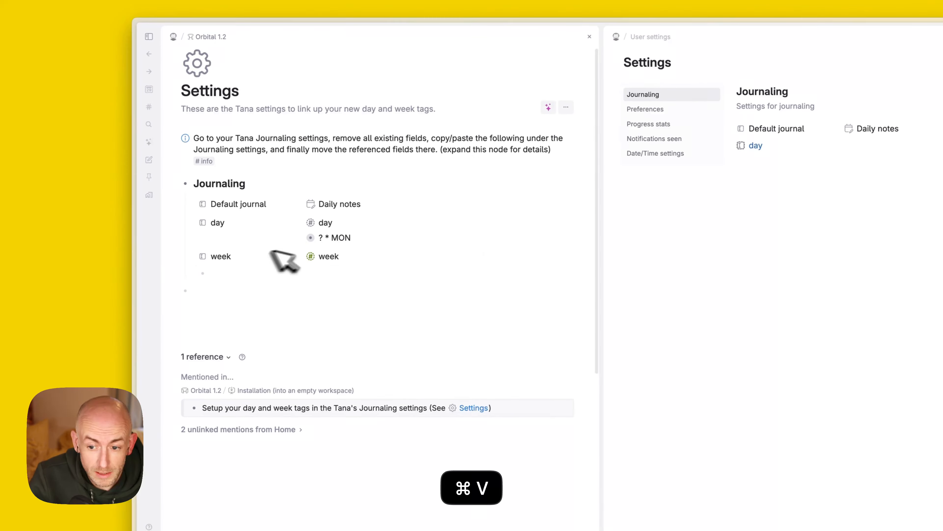
key(super+z)
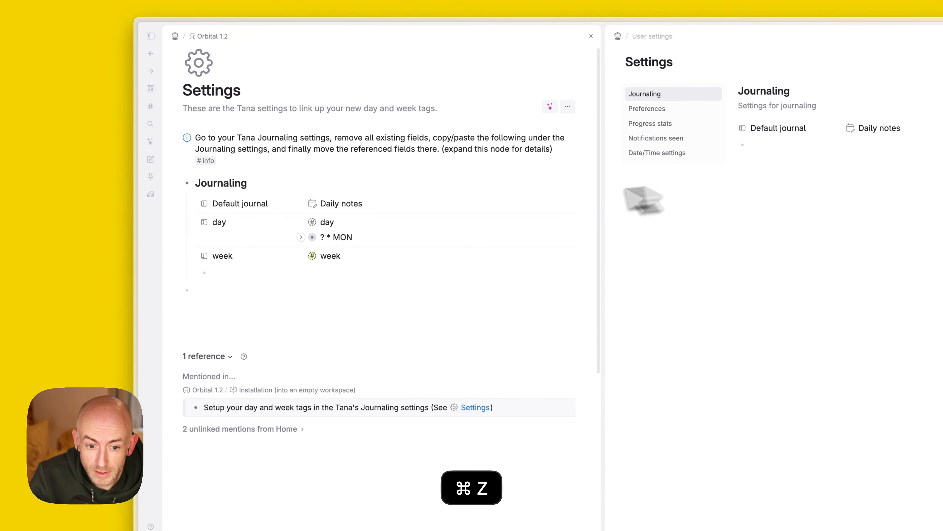
Copy the template's day and week fields together into the user's Journaling settings below Default journal.
drag(288, 231, 395, 256)
key(super+c)
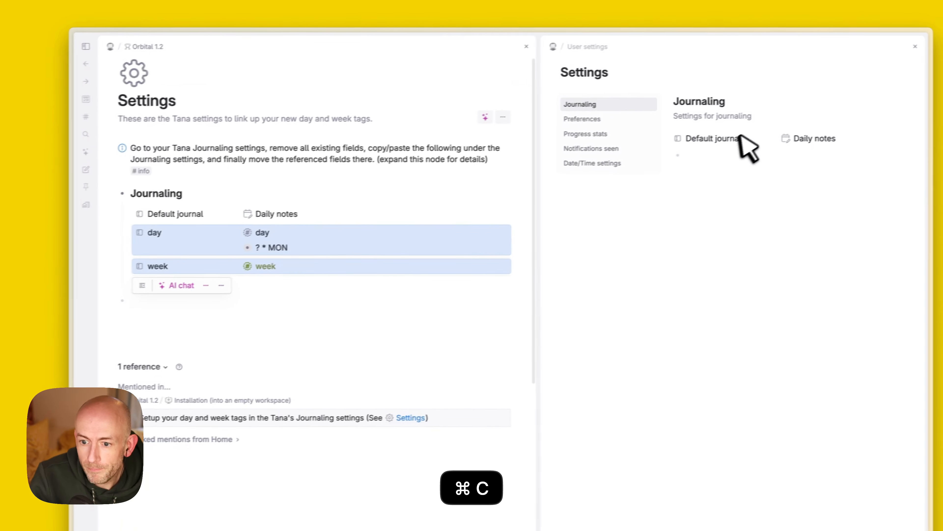
click(786, 150)
key(super+v)
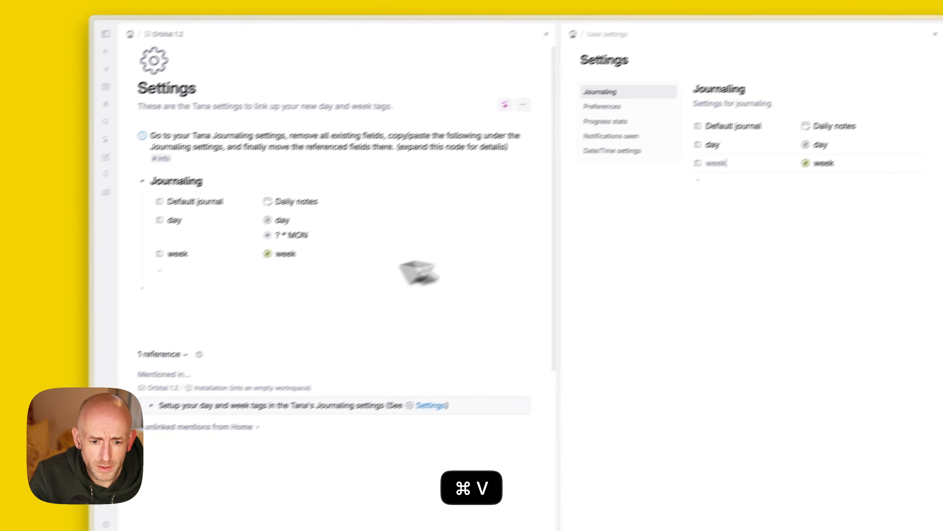
Add the template's "? * MON" entry to the day field in the user's Journaling settings and expand it.
key(super+c)
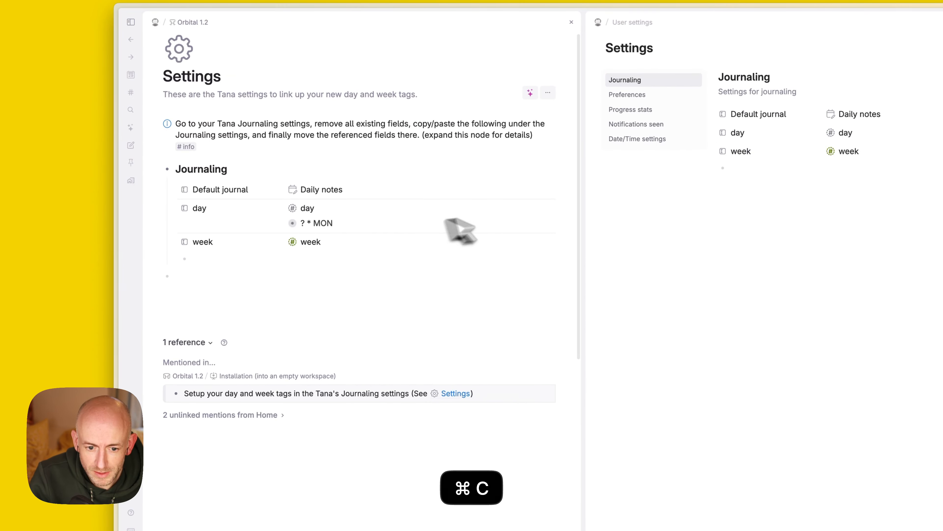
click(882, 131)
key(Right)
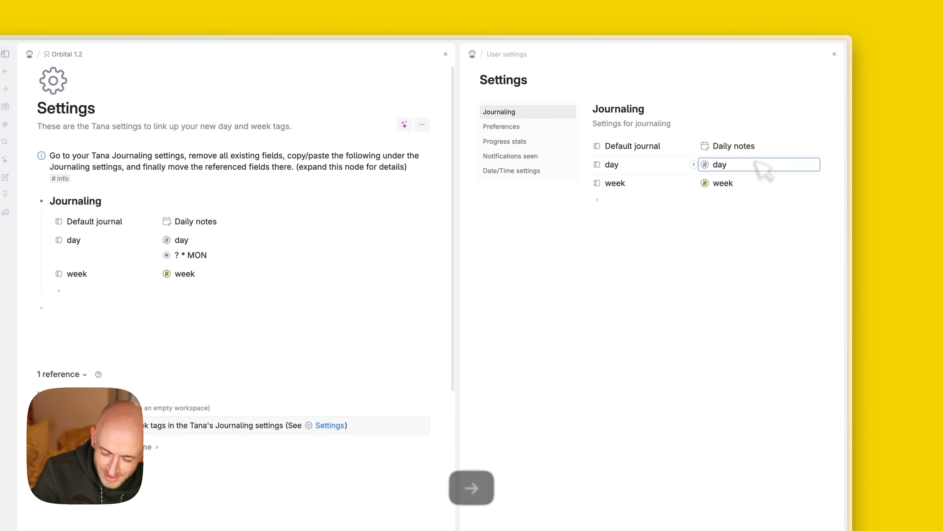
key(super+v)
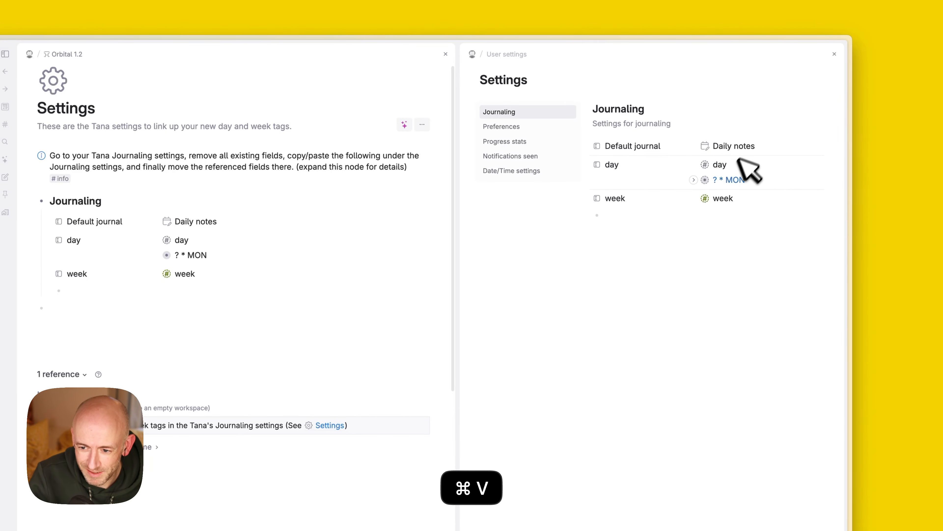
click(694, 180)
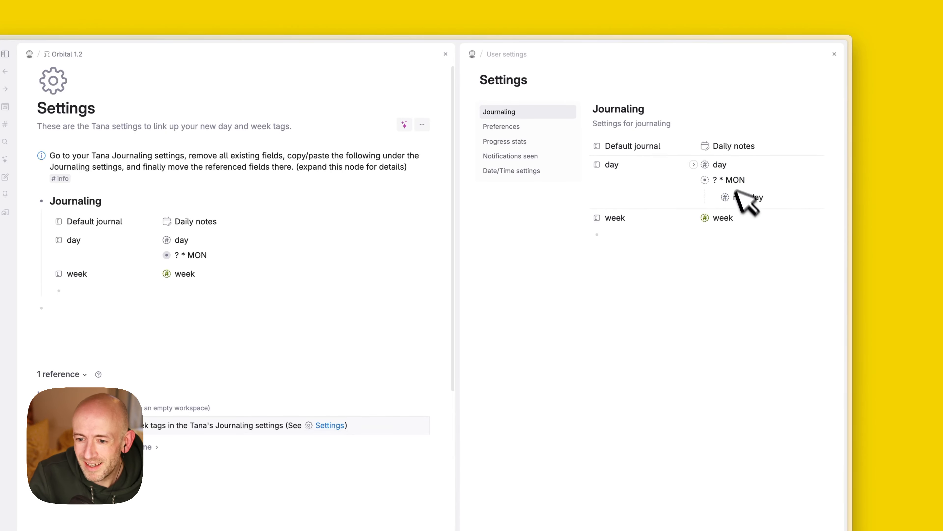
key(super+k)
key(Return)
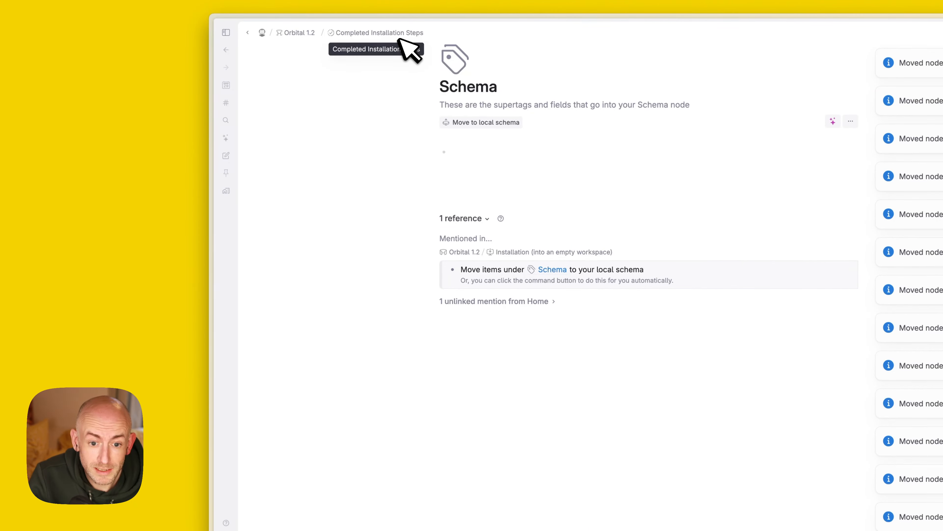
Go from Schema through Completed Installation Steps to the Orbital 1.2 page and expand the instruction for updating the Inbox query.
click(403, 36)
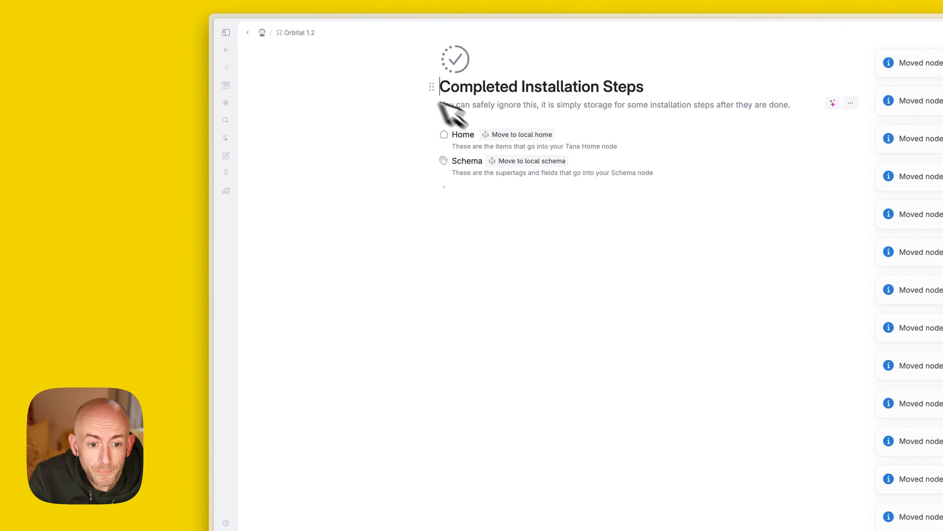
click(300, 33)
scroll(500, 358, down, 5)
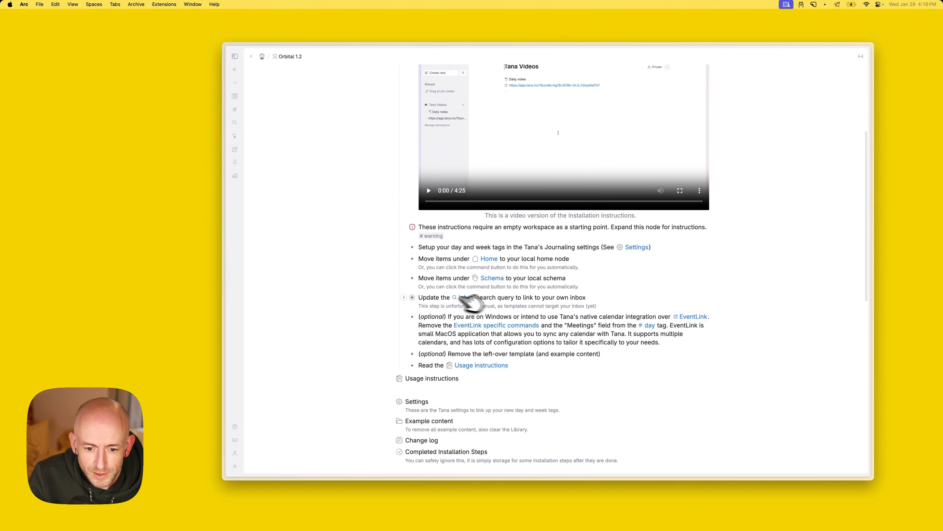
click(403, 297)
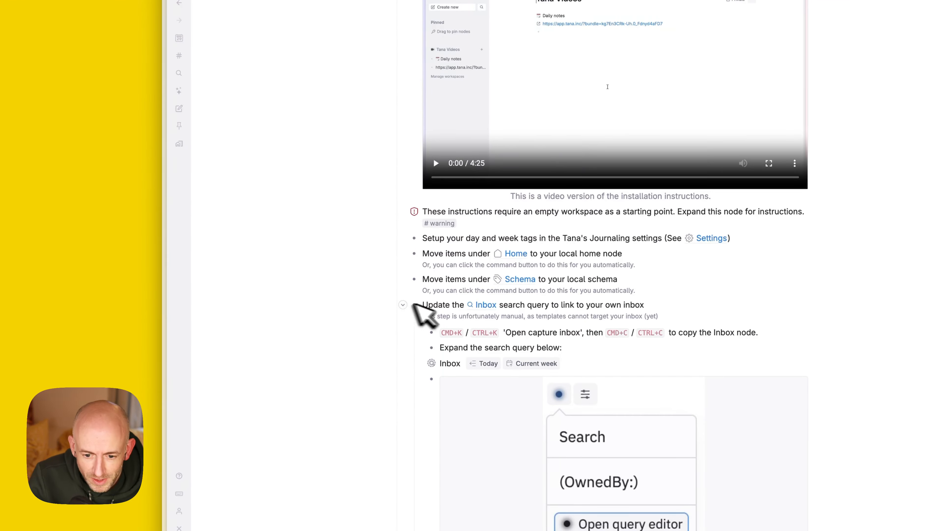
Expand the Inbox search node in the instructions and open its query editor at the empty OWNED BY condition.
scroll(413, 304, down, 2)
click(420, 364)
scroll(463, 294, down, 1)
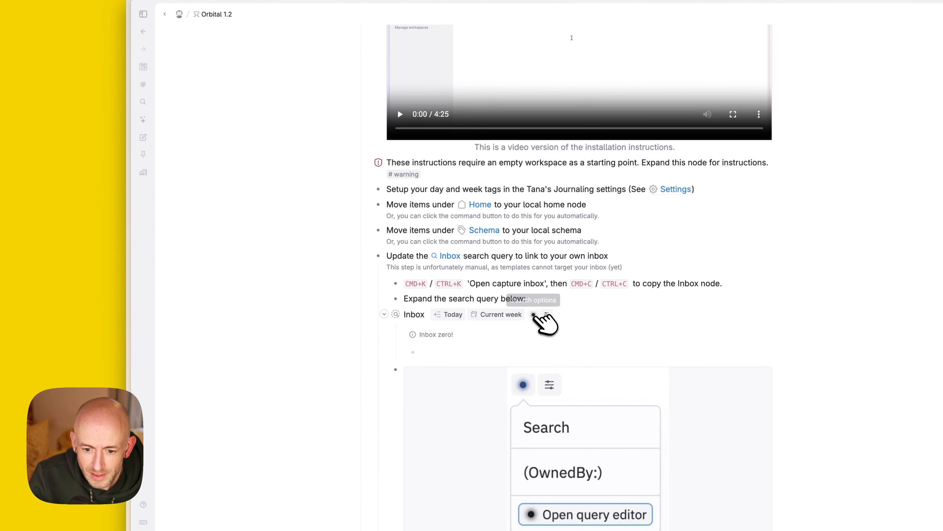
click(535, 315)
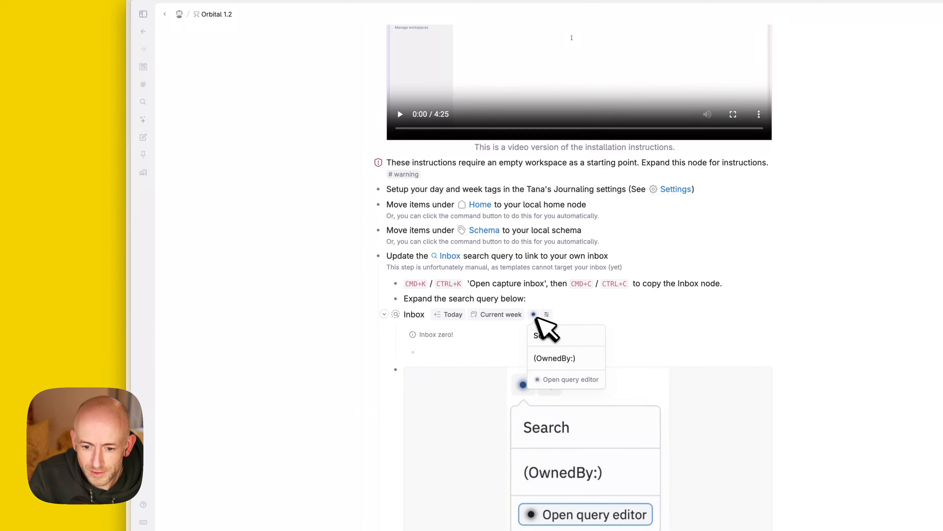
click(566, 379)
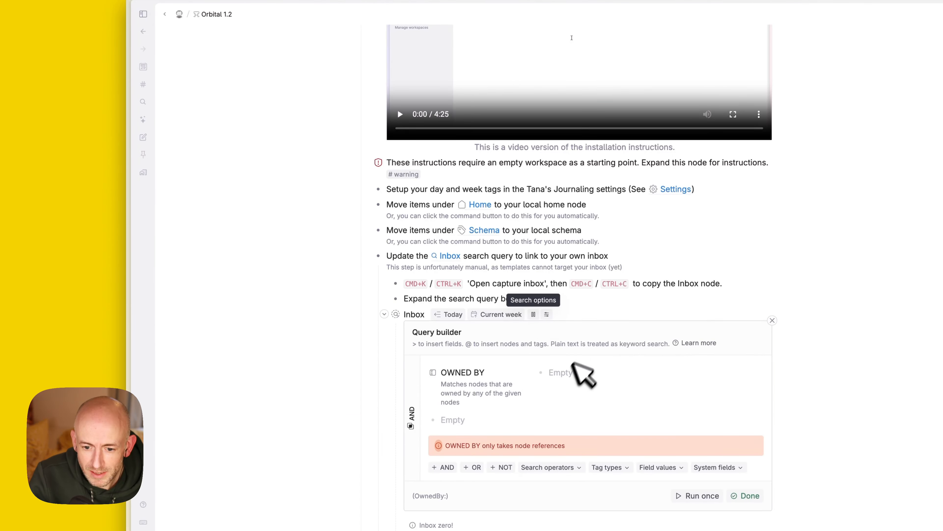
scroll(579, 375, down, 1)
scroll(576, 316, down, 3)
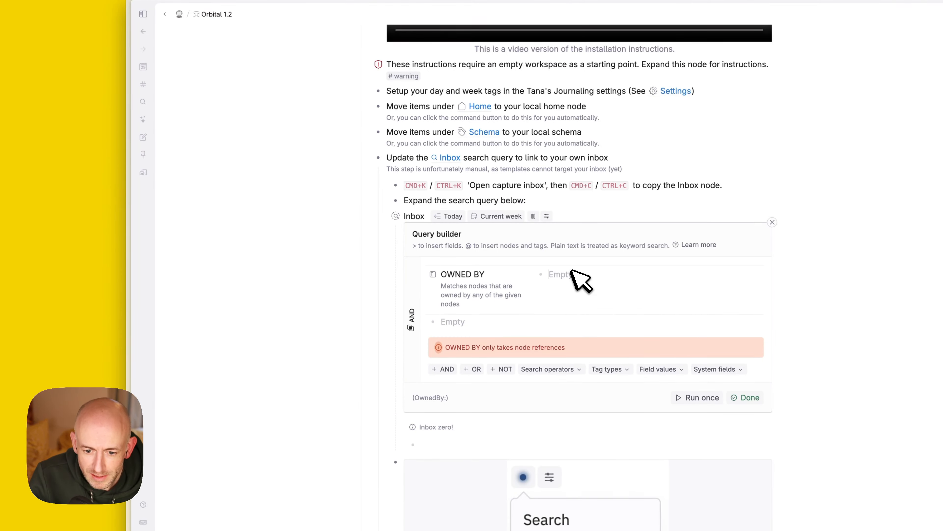
scroll(580, 283, down, 6)
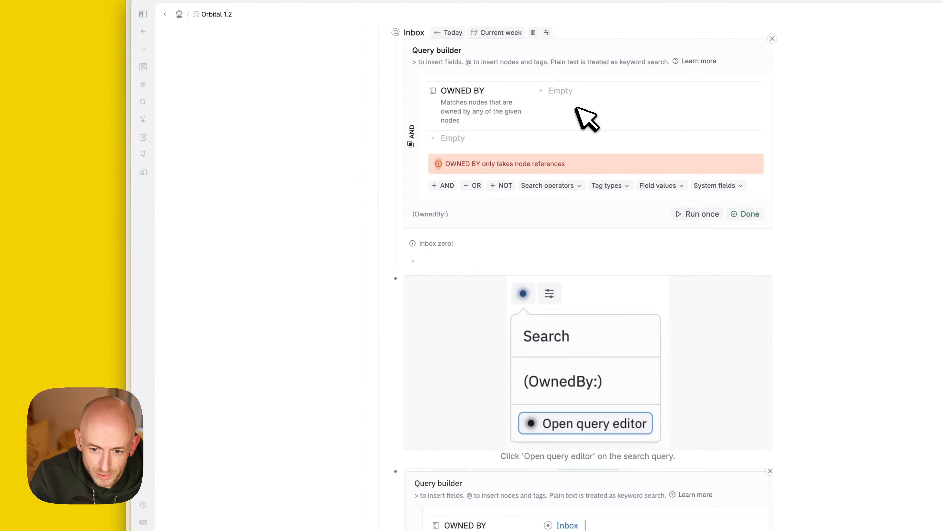
text(@Inb)
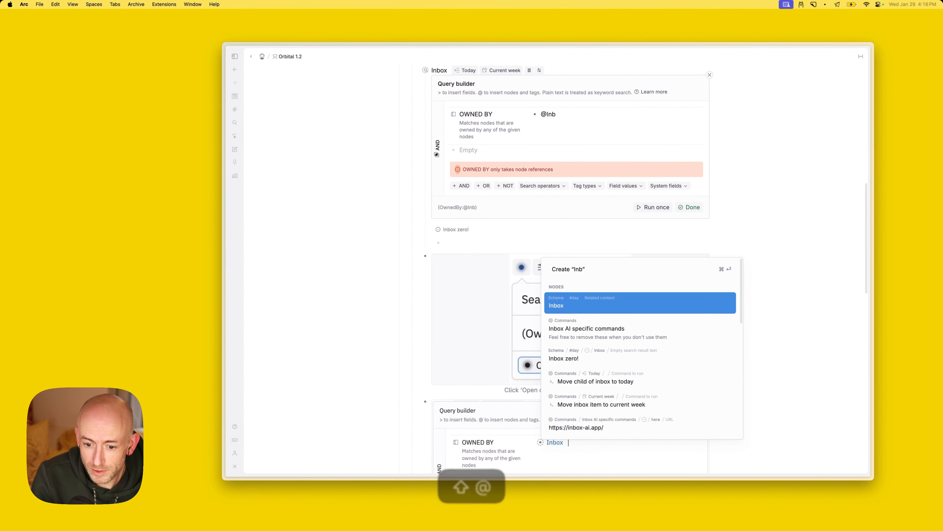
key(Escape)
scroll(571, 283, up, 1)
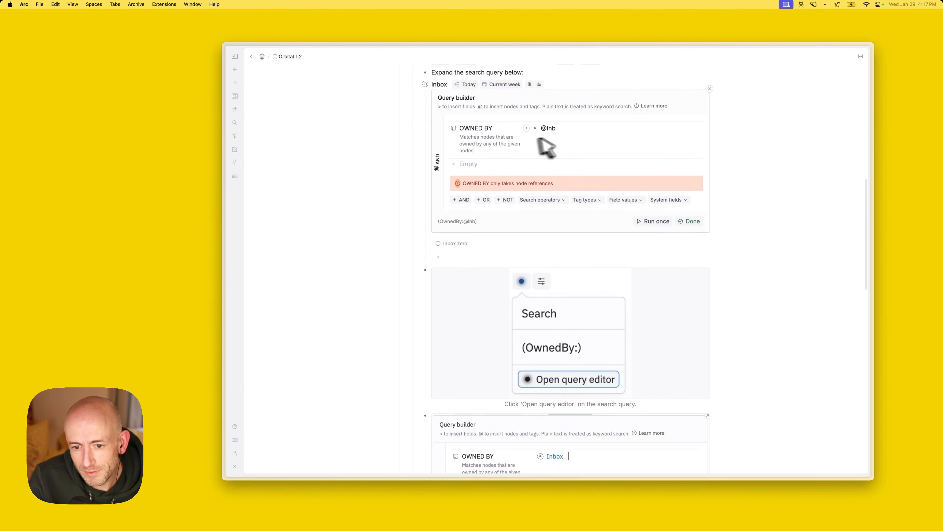
key(super+a)
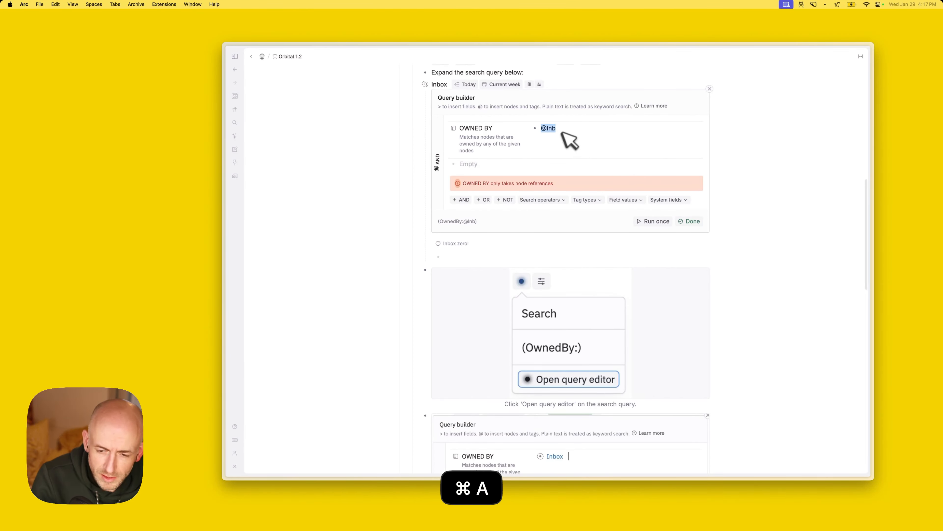
key(BackSpace)
Set the Inbox query's OWNED BY condition to a reference to the workspace's own Inbox node.
text(@Ib)
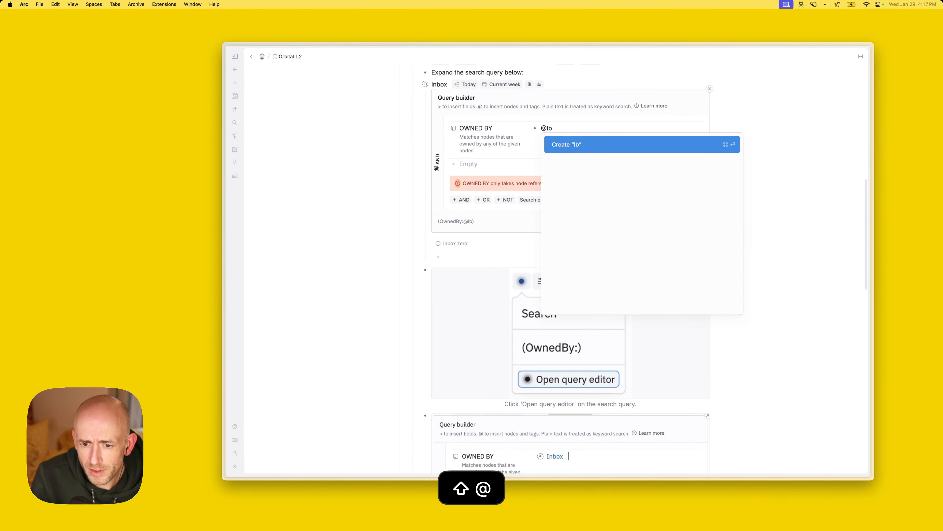
key(BackSpace)
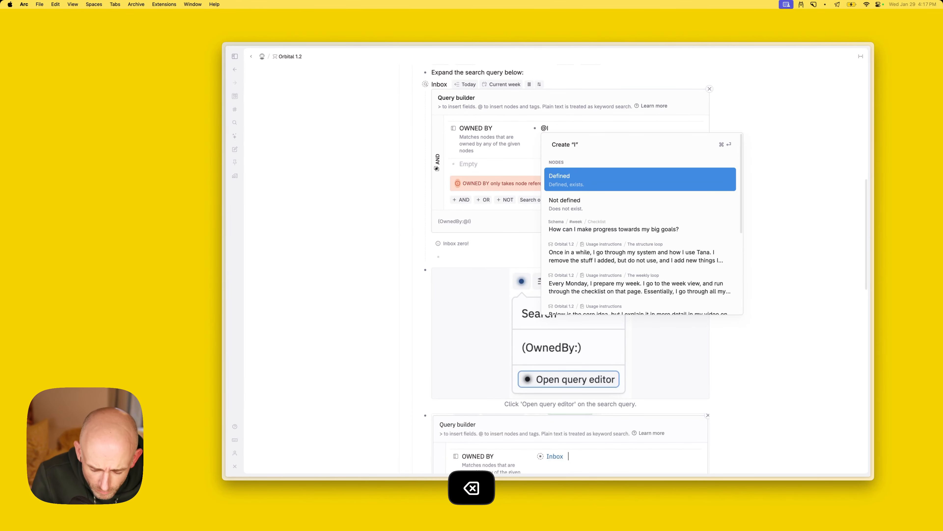
text(nb)
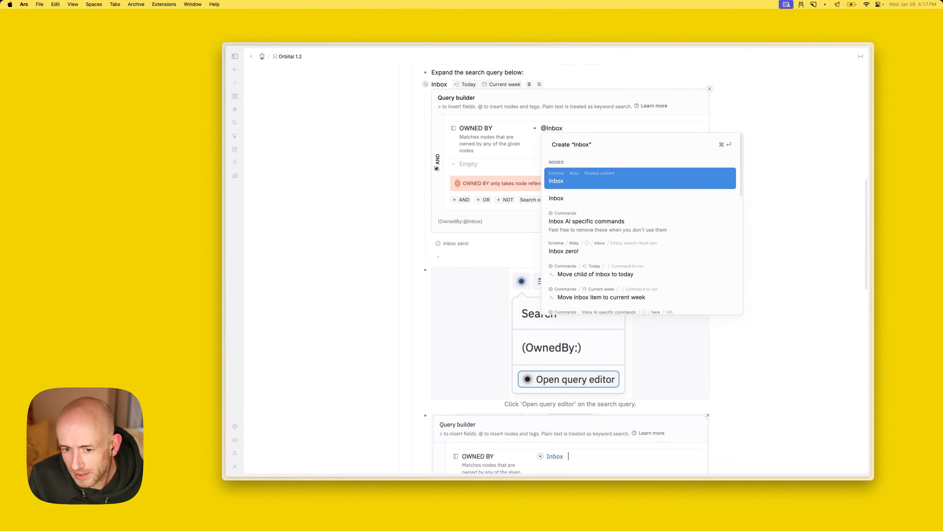
text(ox)
key(Down)
key(Return)
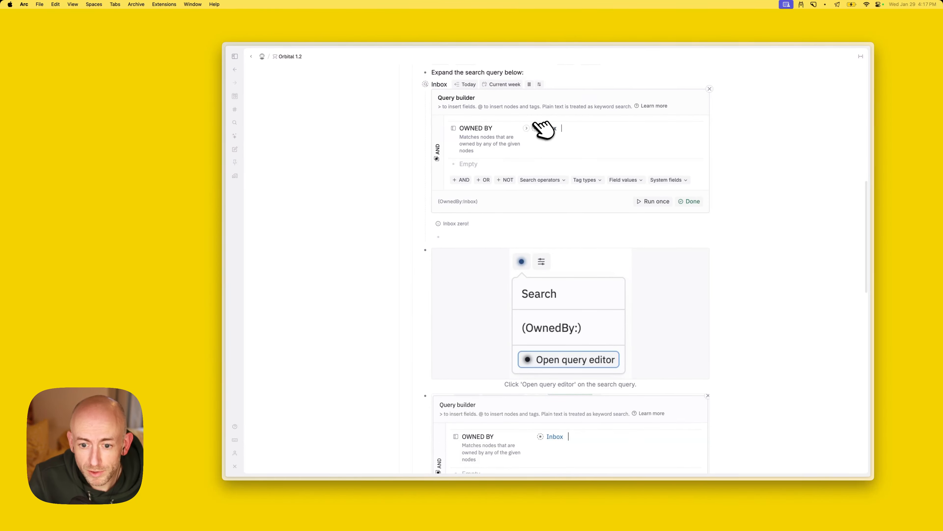
Follow the Inbox reference to check its target, dismiss the help card there, and return to the Orbital 1.2 page.
click(546, 127)
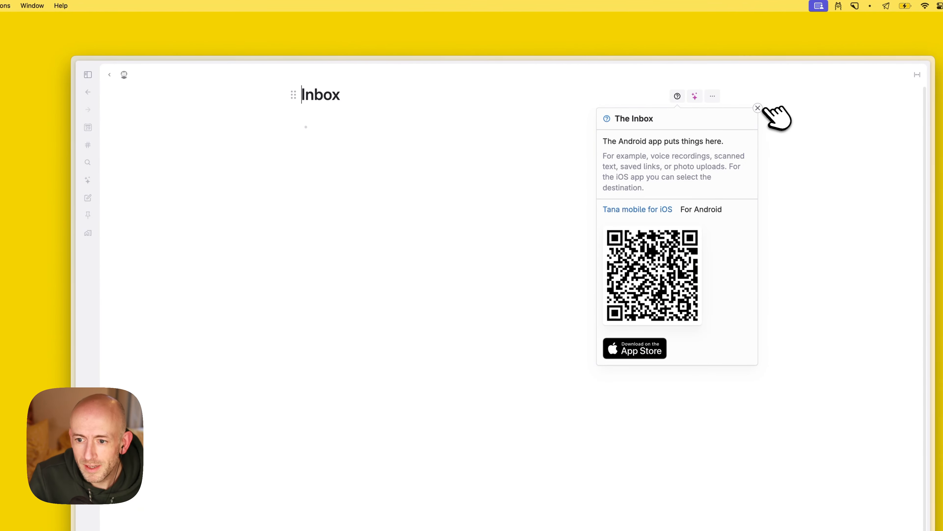
click(757, 108)
text(d)
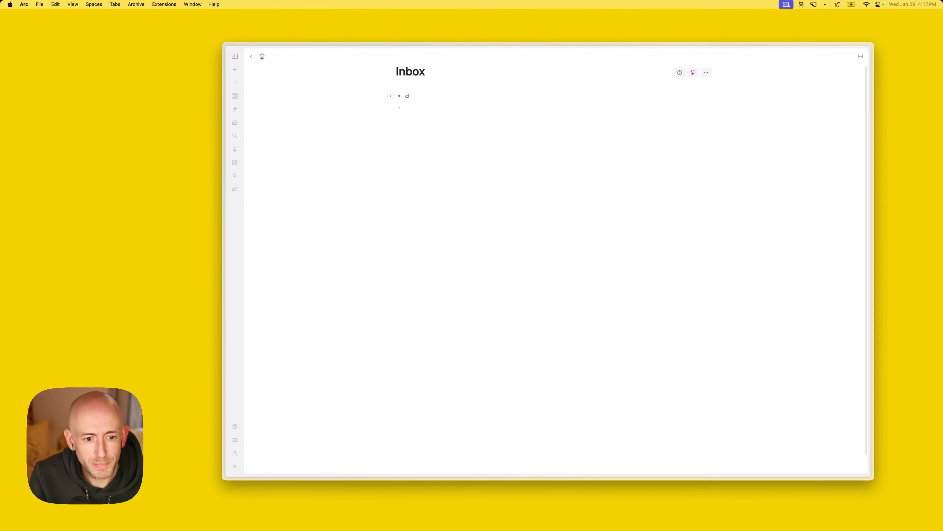
key(BackSpace)
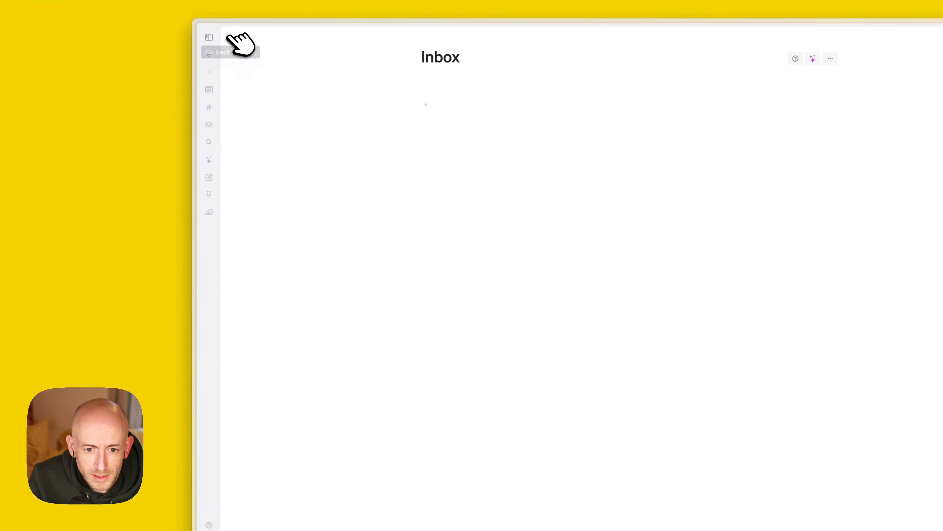
click(230, 37)
Review the remaining installation instructions on the Orbital 1.2 page and collapse the "Installation (into an empty workspace)" section.
scroll(541, 316, down, 5)
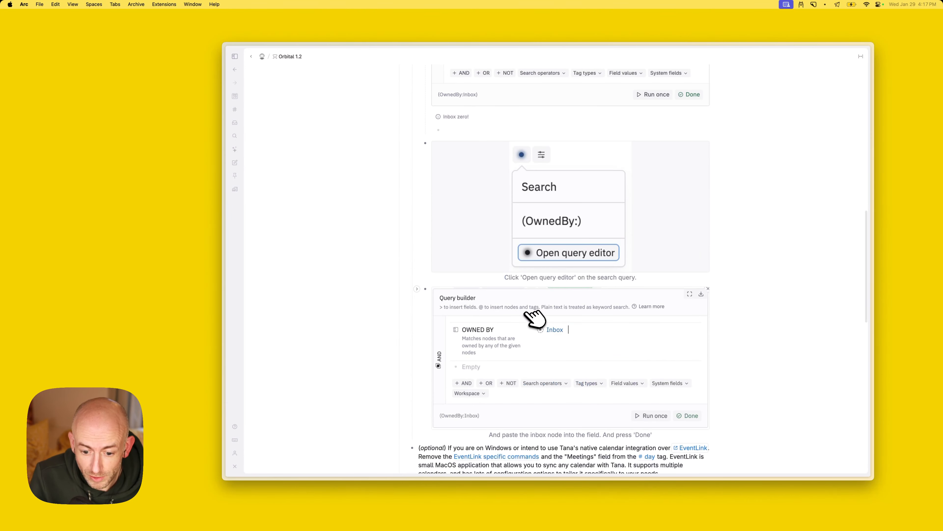
scroll(534, 332, down, 2)
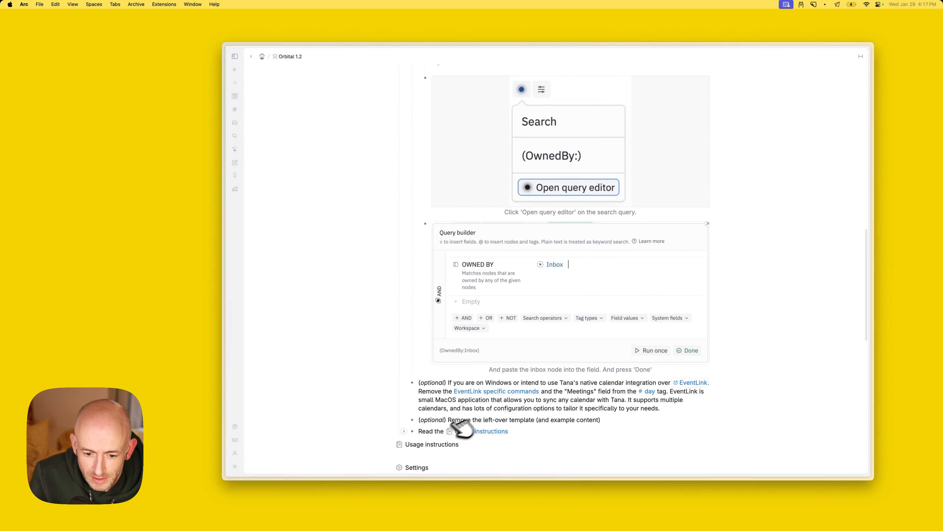
scroll(447, 432, down, 2)
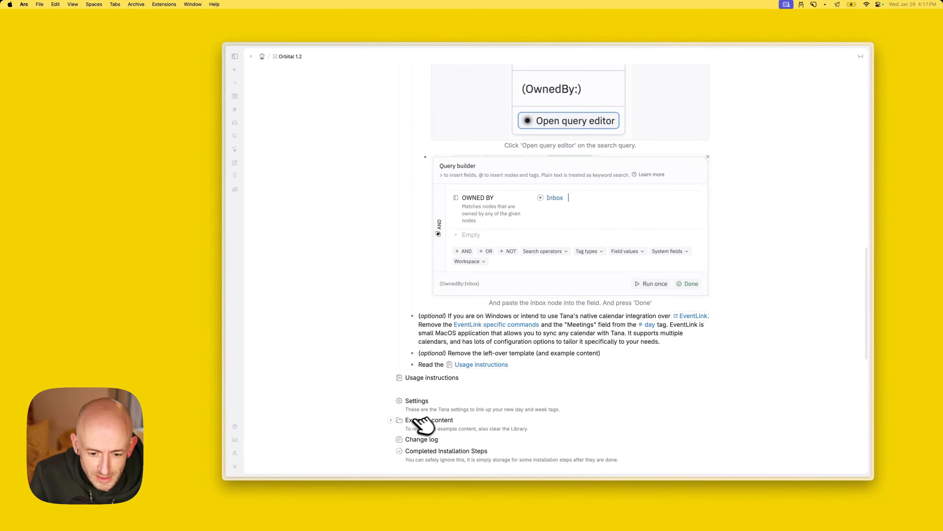
scroll(415, 424, up, 5)
scroll(435, 400, up, 15)
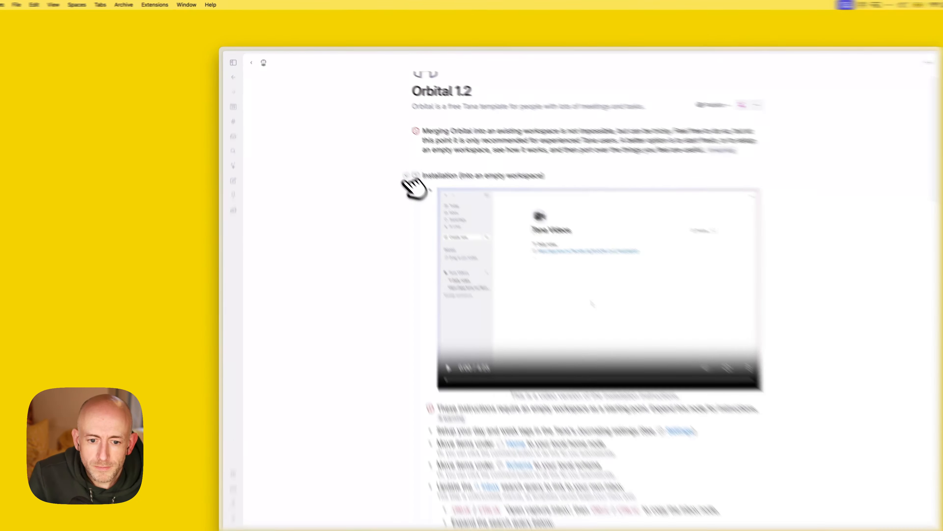
click(389, 157)
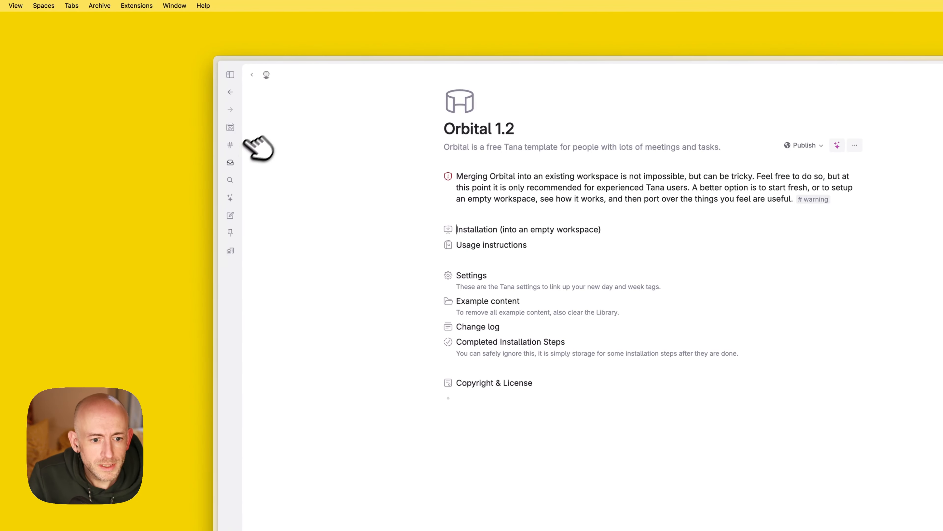
Open today's daily note to examine its new layout and the Inbox, Calendar and This week sections.
click(231, 128)
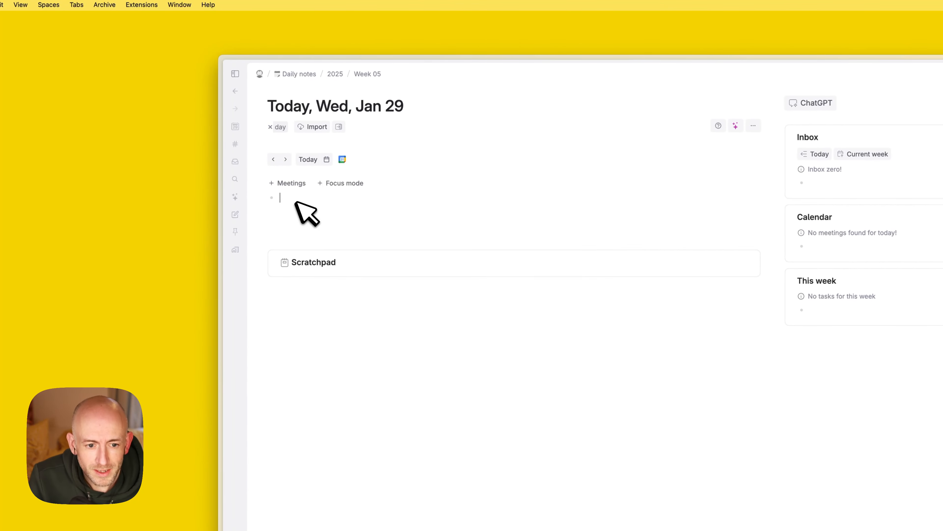
click(286, 197)
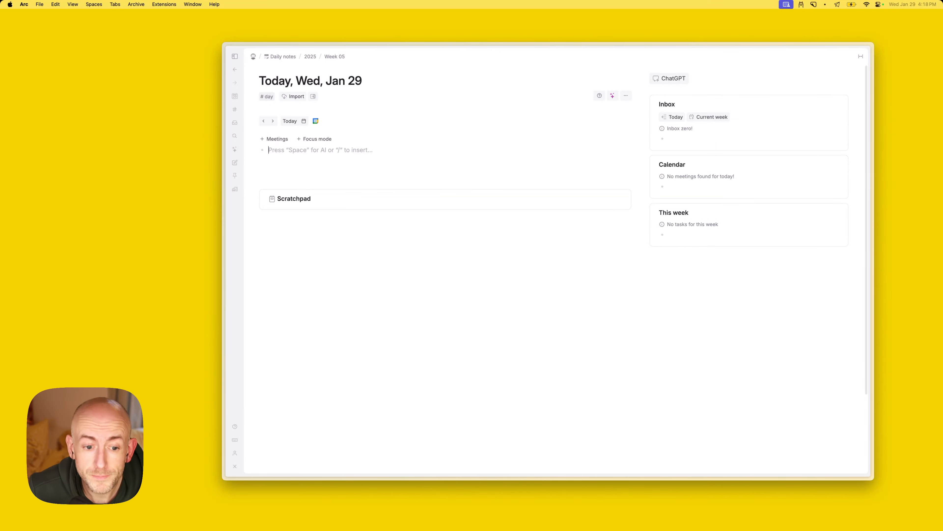
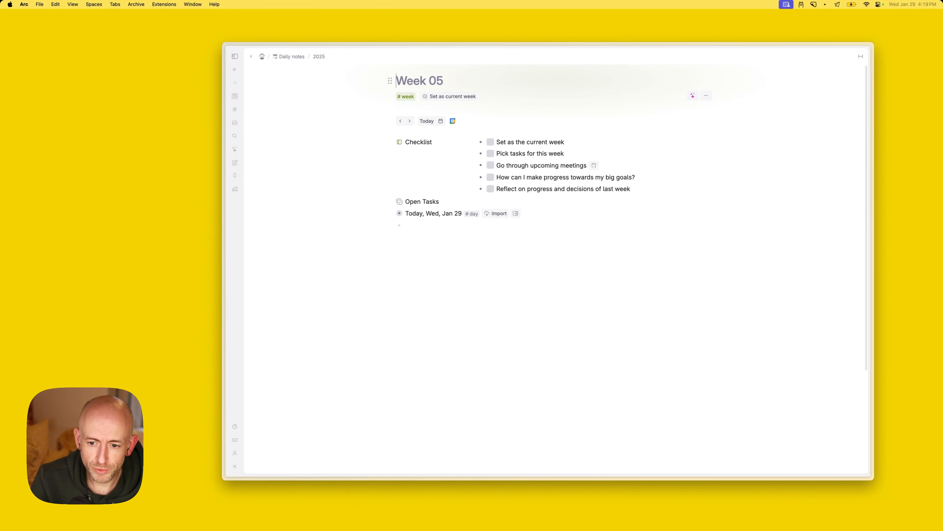
Expand the sidebar, open Home, and delete the original Daily notes entry and the tana.pub link above Orbital 1.2.
click(235, 56)
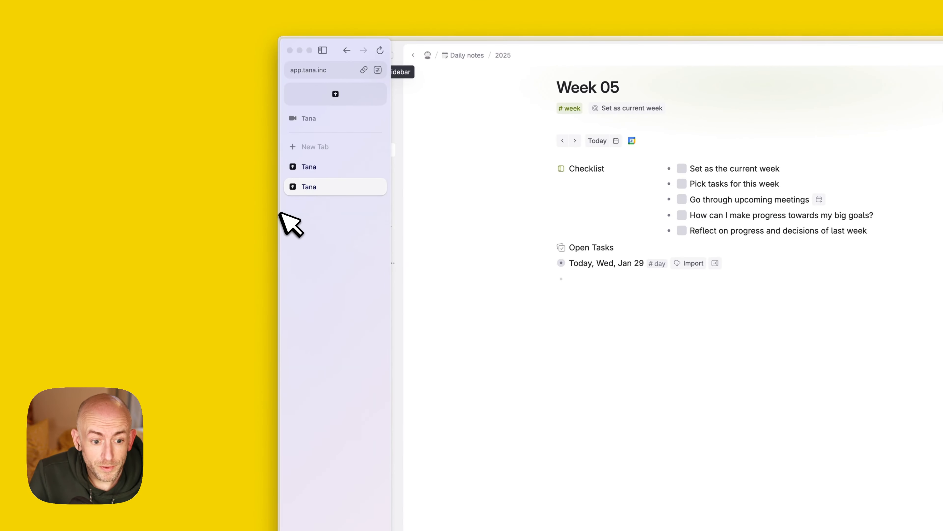
drag(277, 212, 122, 197)
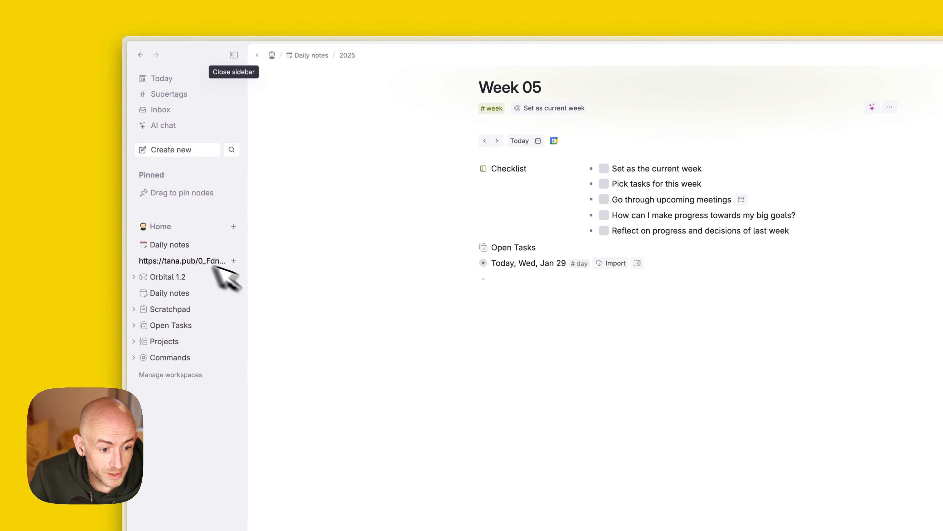
click(160, 226)
click(393, 135)
key(super+shift+BackSpace)
key(super+shift+BackSpace)
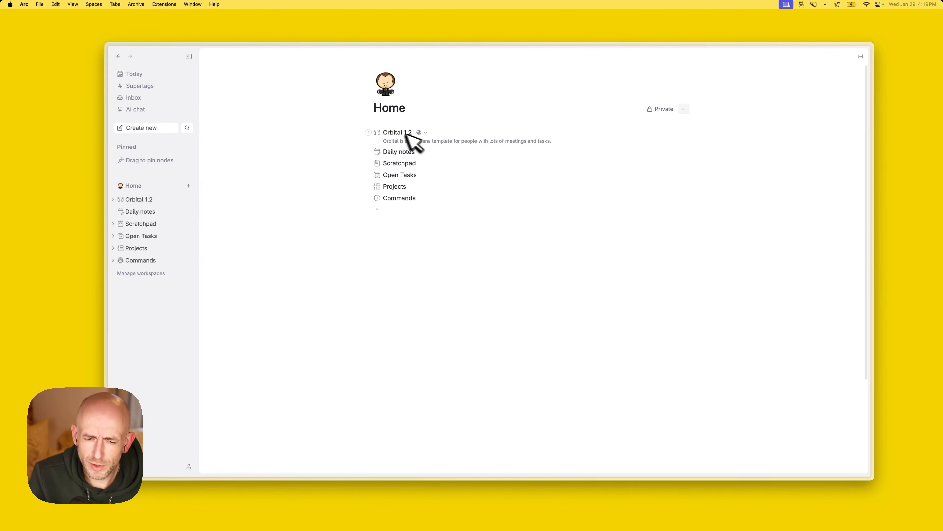
Go from today's note to Week 05, set it as the current week, and check off "Set as the current week".
click(150, 76)
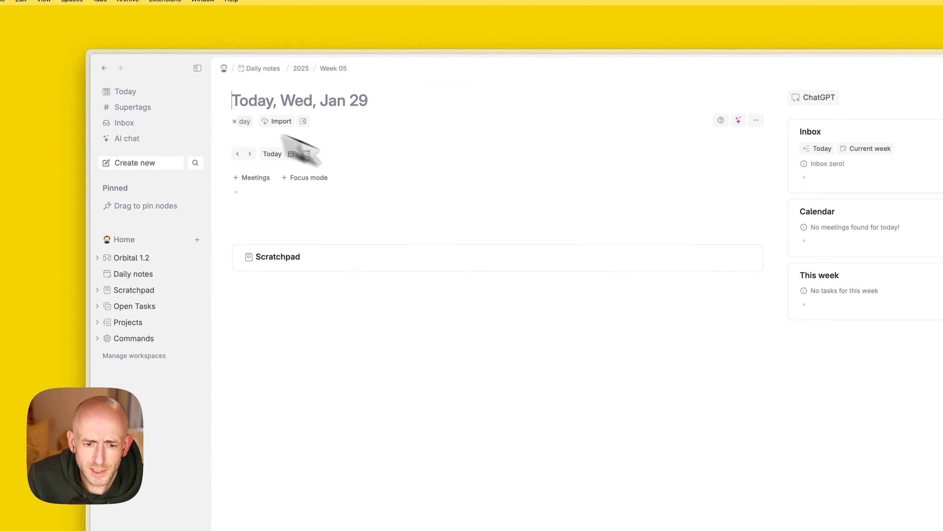
click(333, 68)
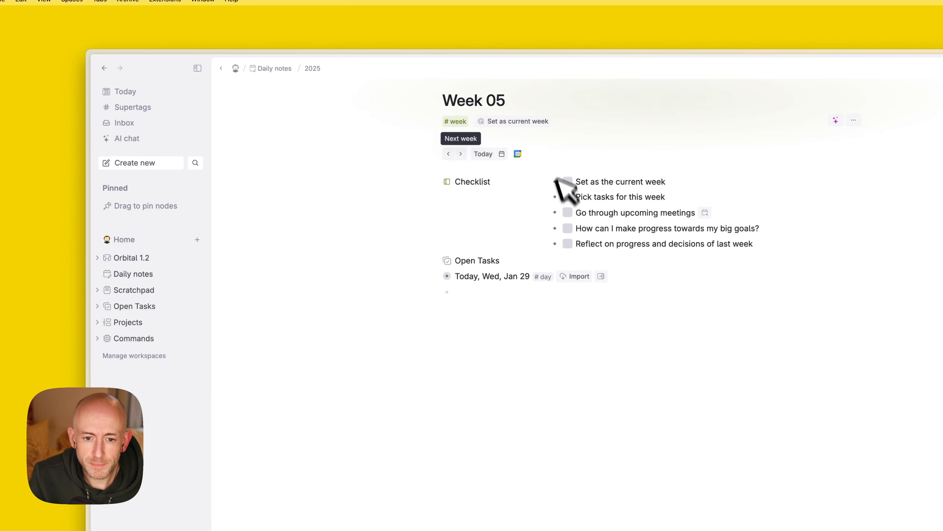
click(541, 122)
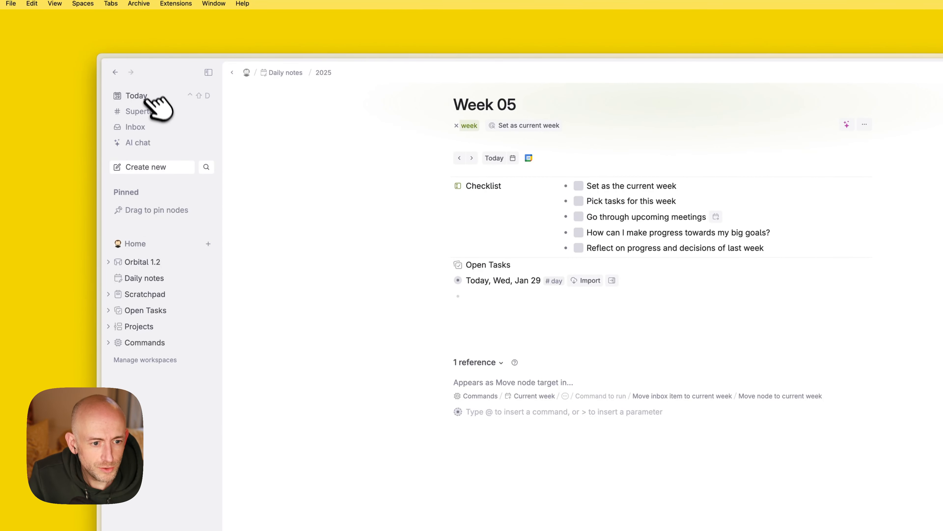
click(149, 98)
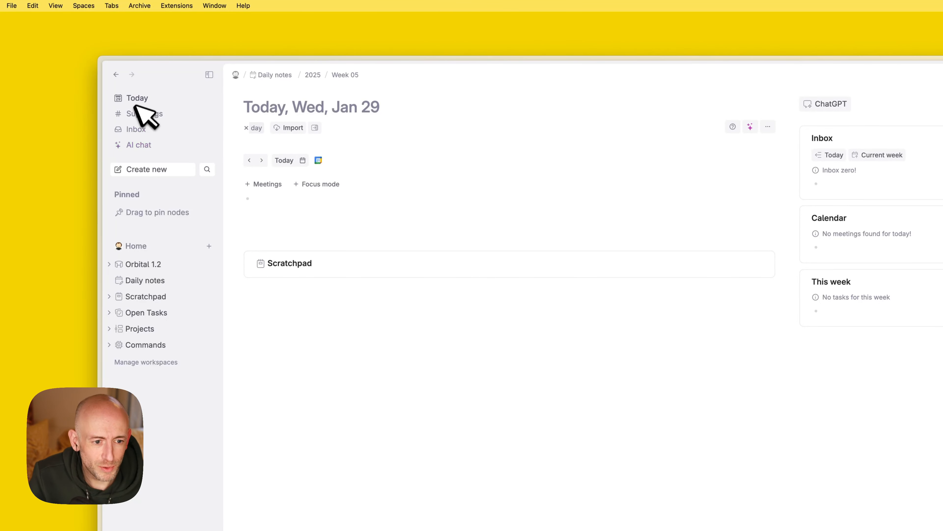
click(339, 76)
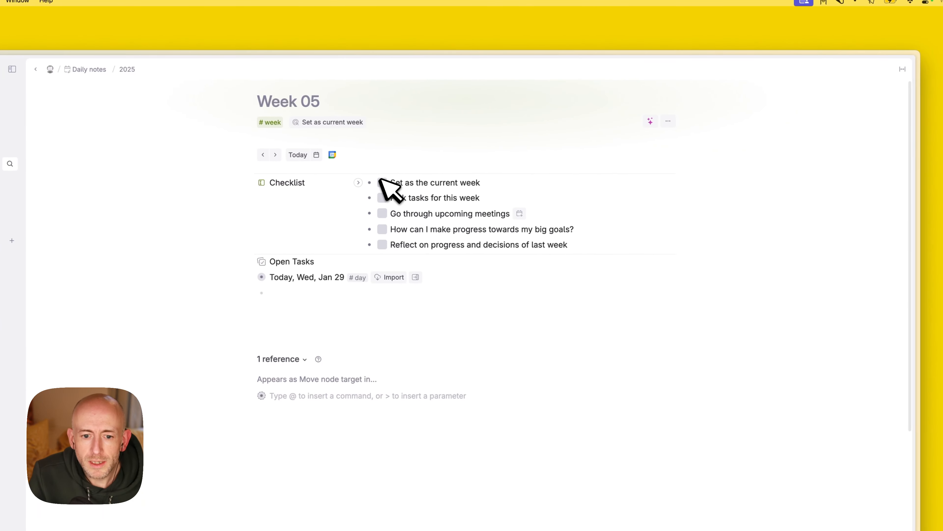
click(338, 123)
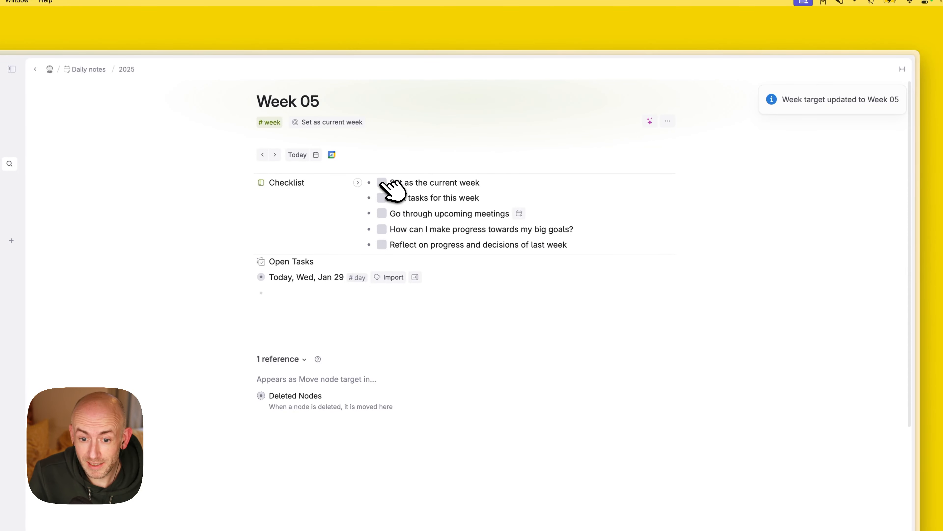
click(382, 183)
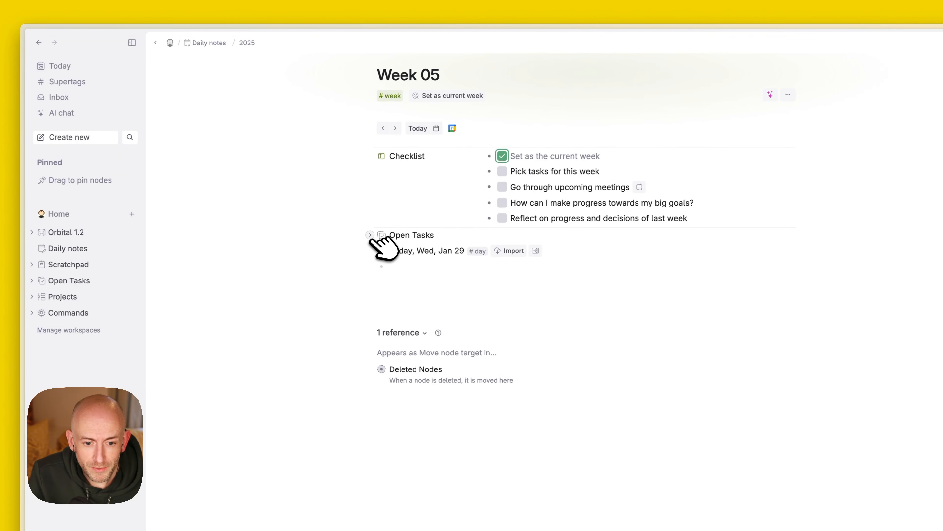
Expand Open Tasks on the Week 05 page, go through the first tasks, and mark "Pay the electricity bill" as done.
click(370, 235)
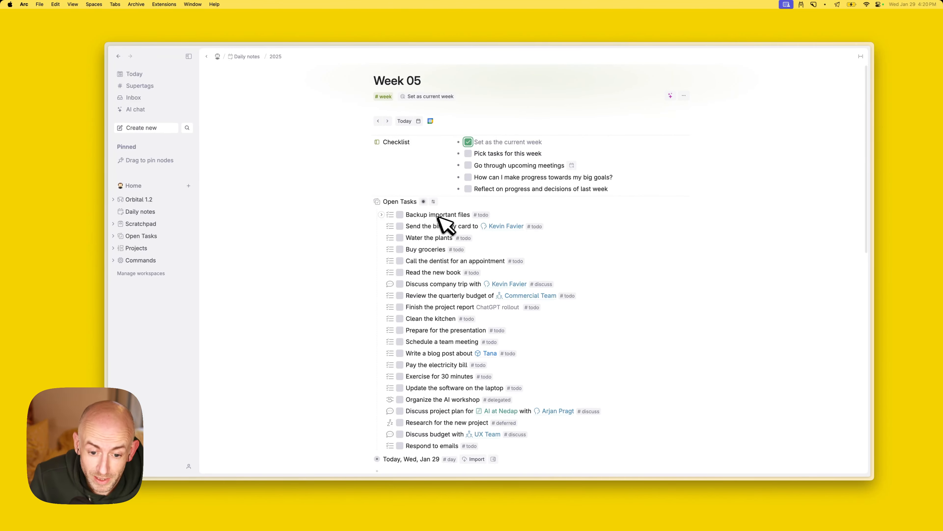
scroll(429, 216, down, 1)
click(430, 201)
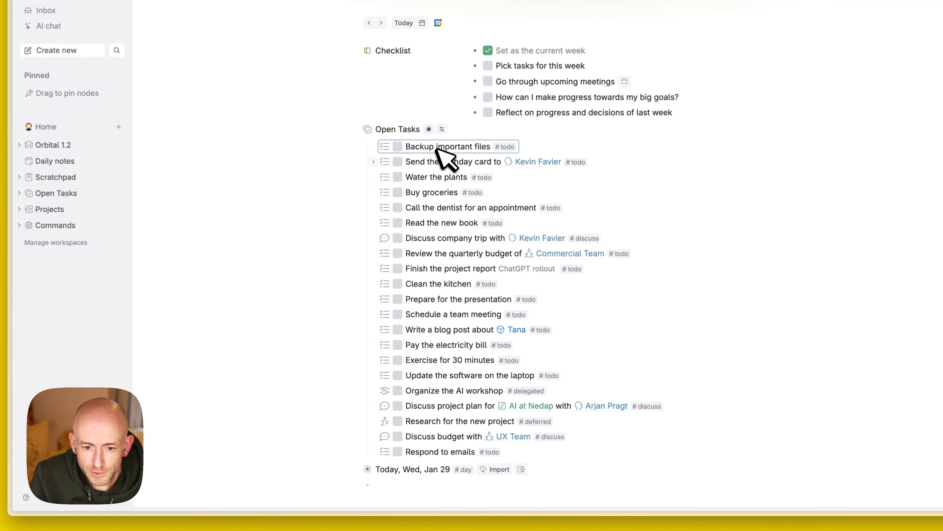
click(424, 212)
click(423, 224)
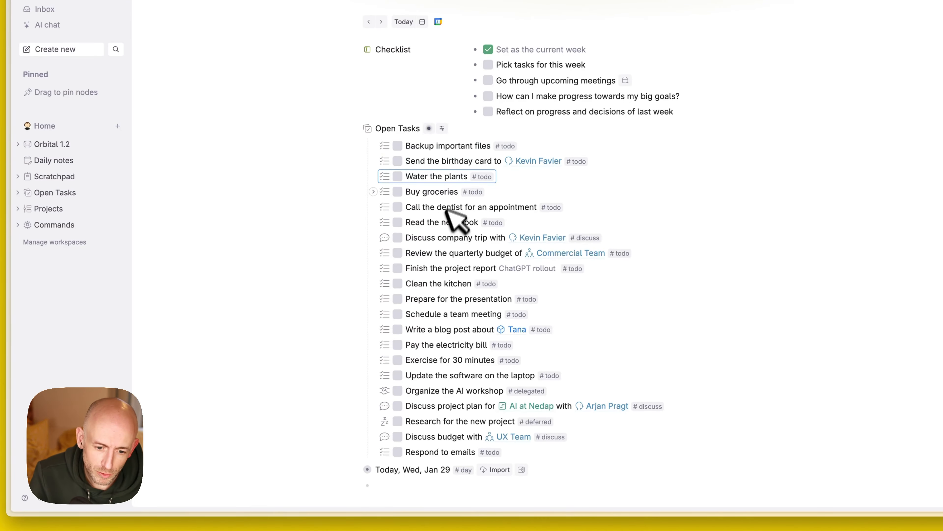
click(436, 146)
click(431, 164)
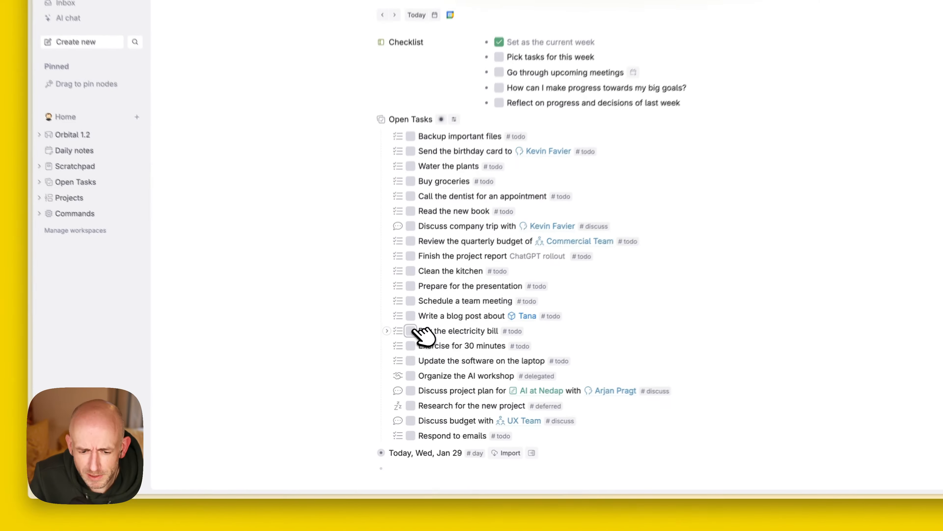
click(400, 350)
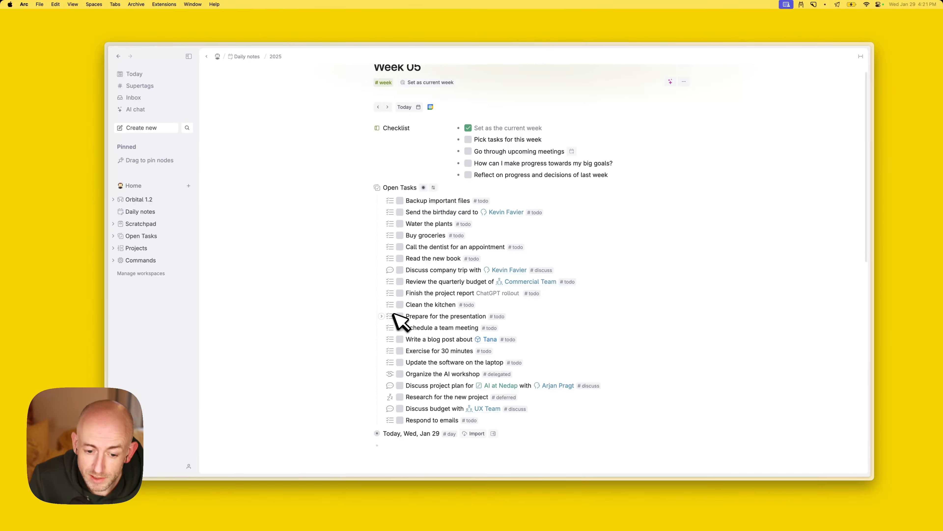
mouse_move(394, 315)
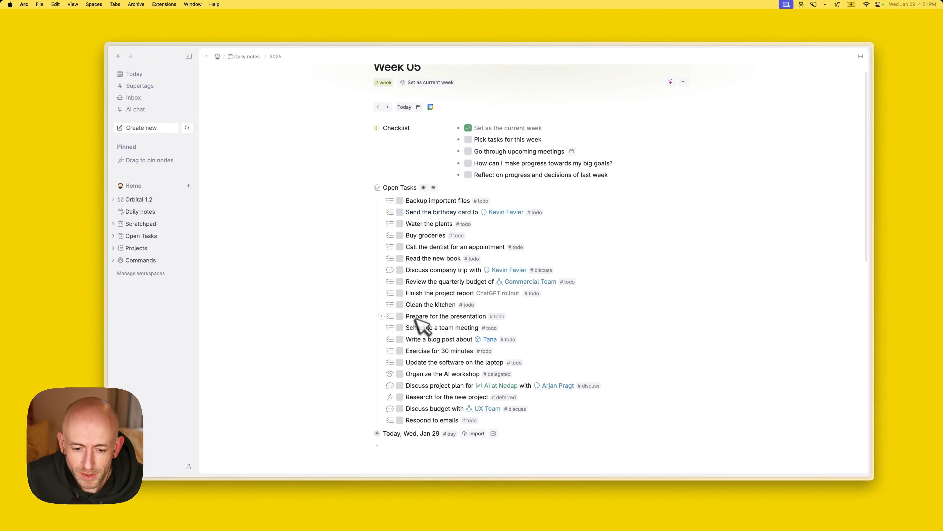
From Open Tasks, add Backup important files, Water the plants, Buy groceries, Clean the kitchen and Discuss budget with UX Team to Week 05 as references.
click(417, 201)
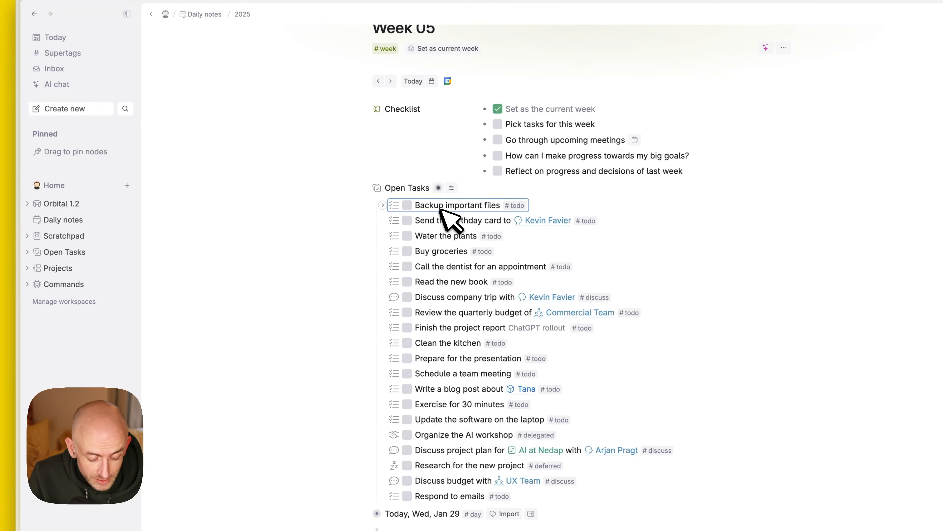
key(shift+Tab)
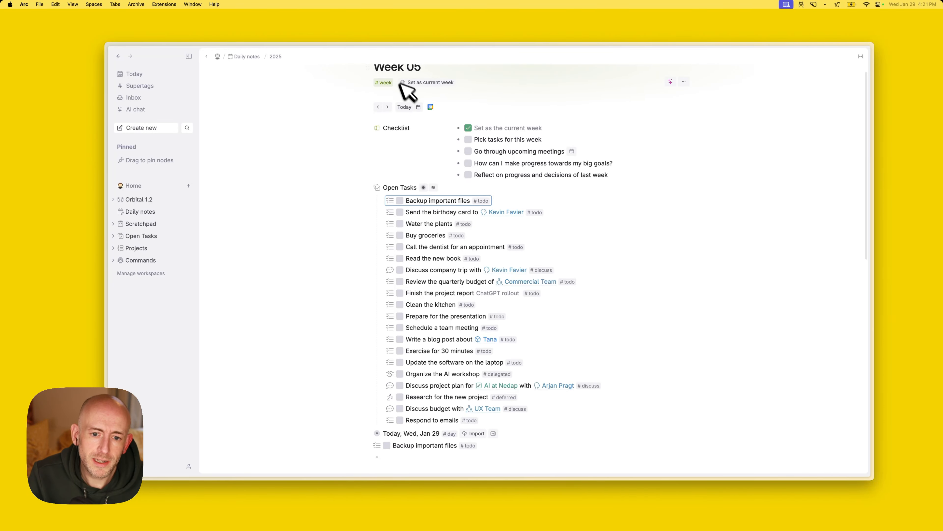
scroll(413, 93, up, 1)
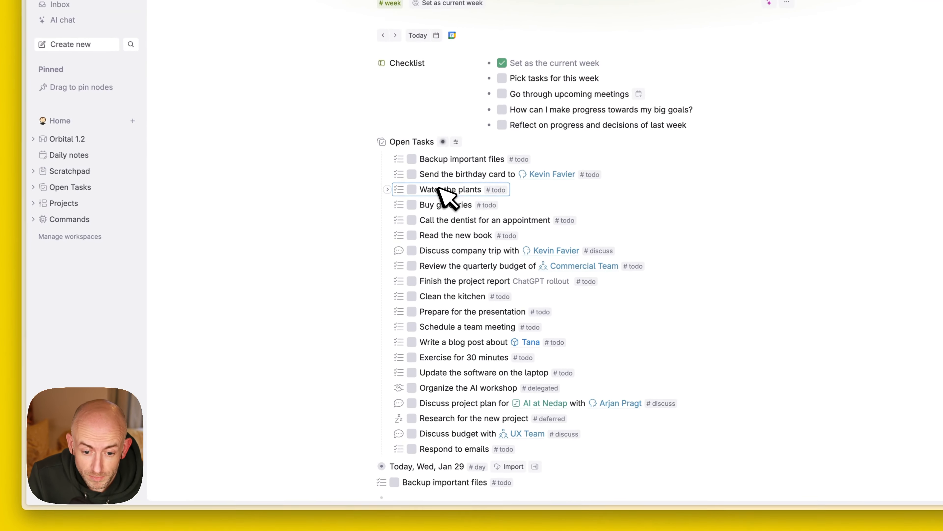
click(420, 238)
key(shift+Tab)
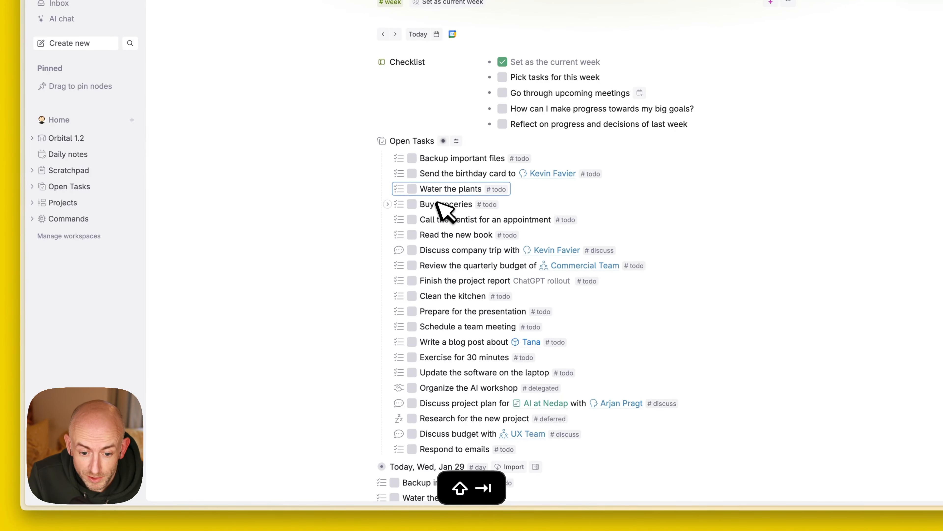
click(418, 252)
key(shift+Tab)
click(436, 295)
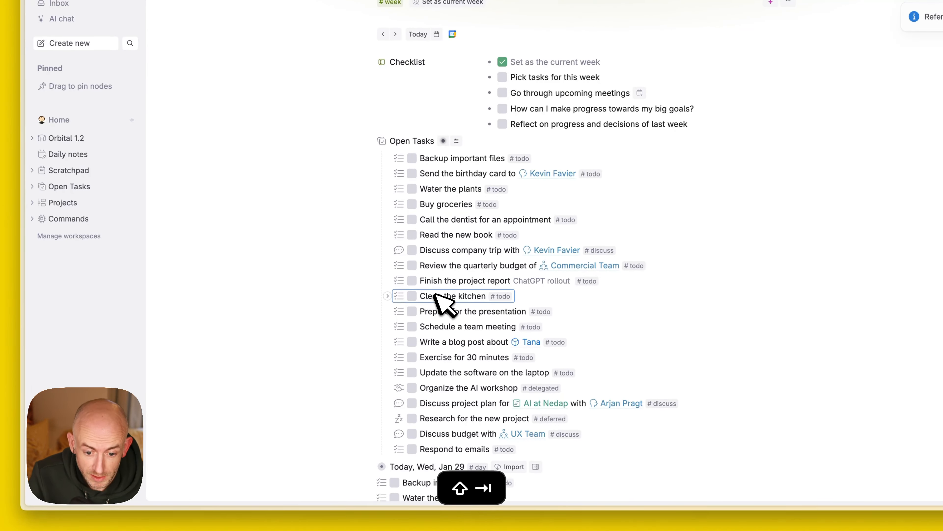
key(shift+Tab)
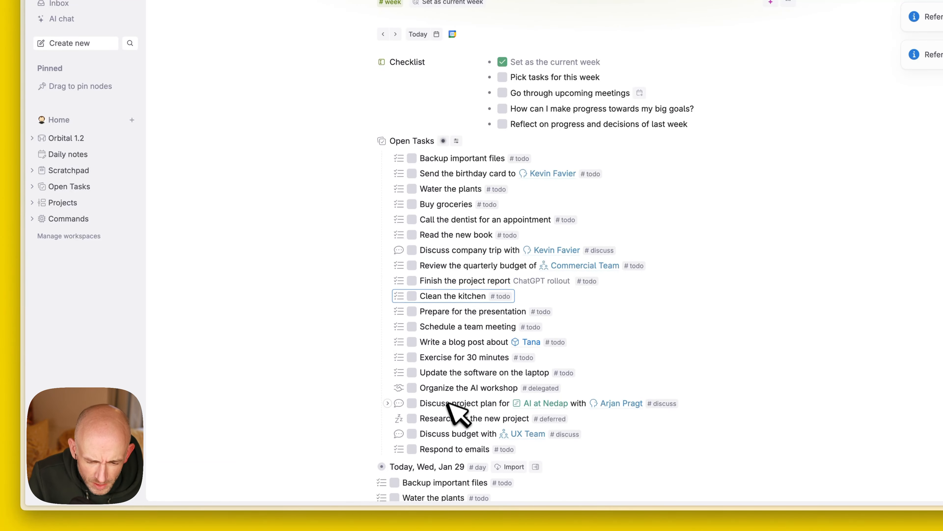
scroll(452, 396, down, 1)
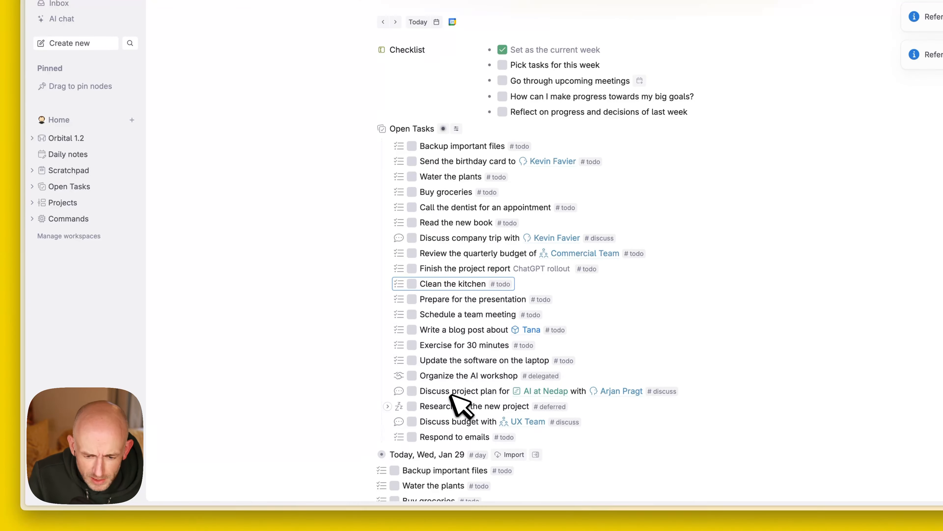
click(441, 421)
key(shift+Tab)
scroll(457, 405, down, 5)
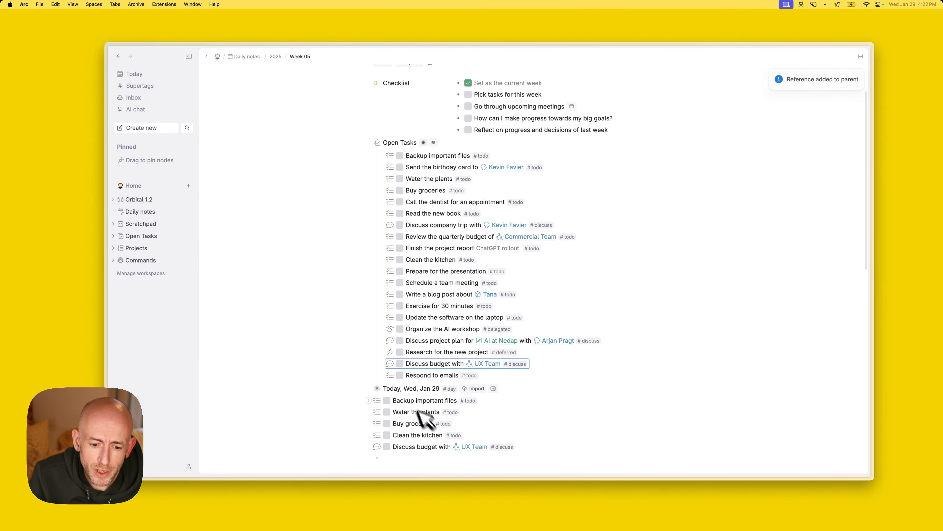
Check off "Pick tasks for this week" and "Go through upcoming meetings" in the Week 05 checklist.
scroll(468, 281, up, 3)
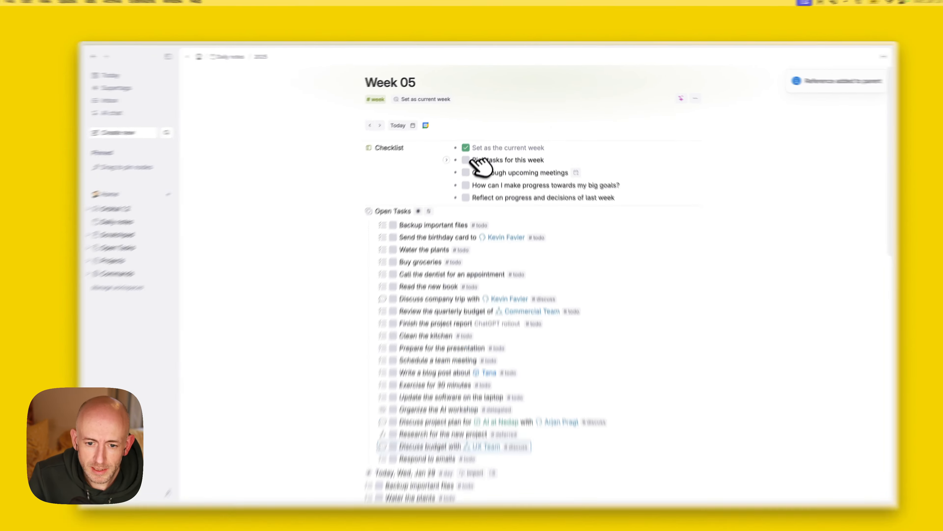
click(468, 137)
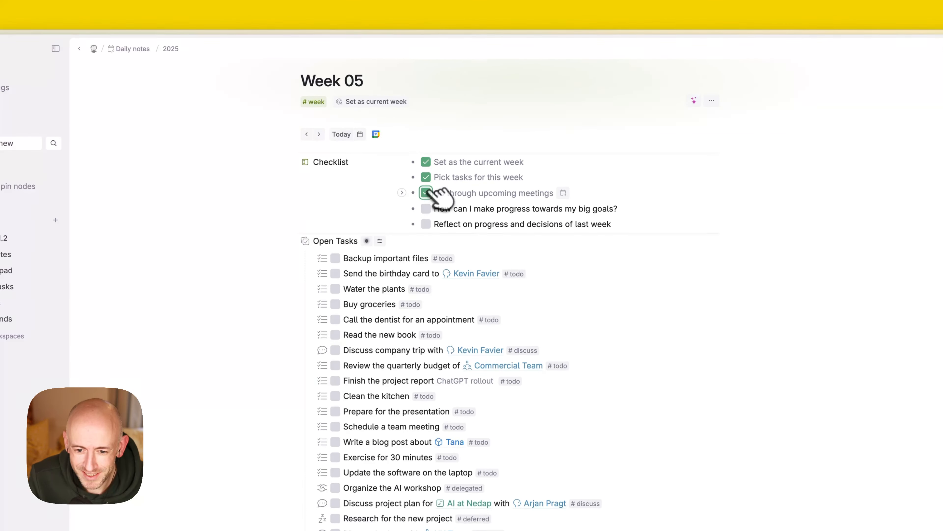
click(467, 165)
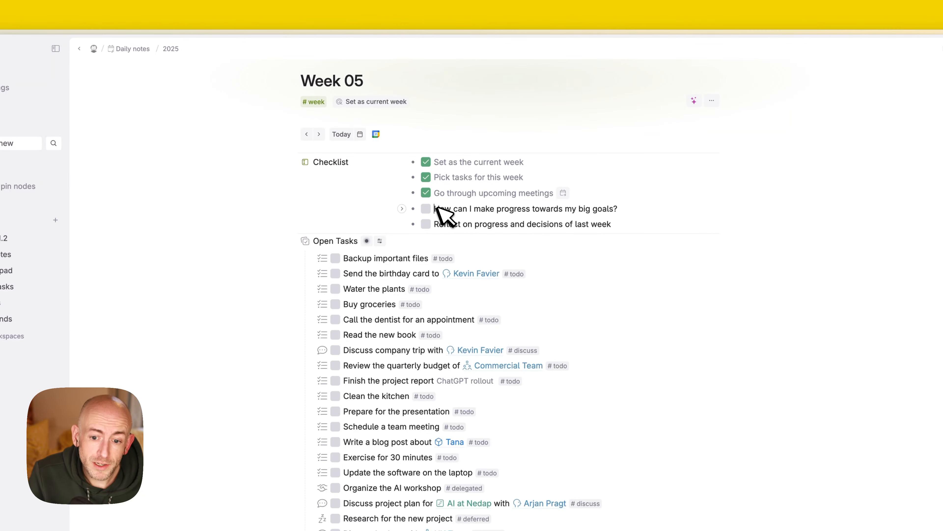
drag(436, 208, 615, 209)
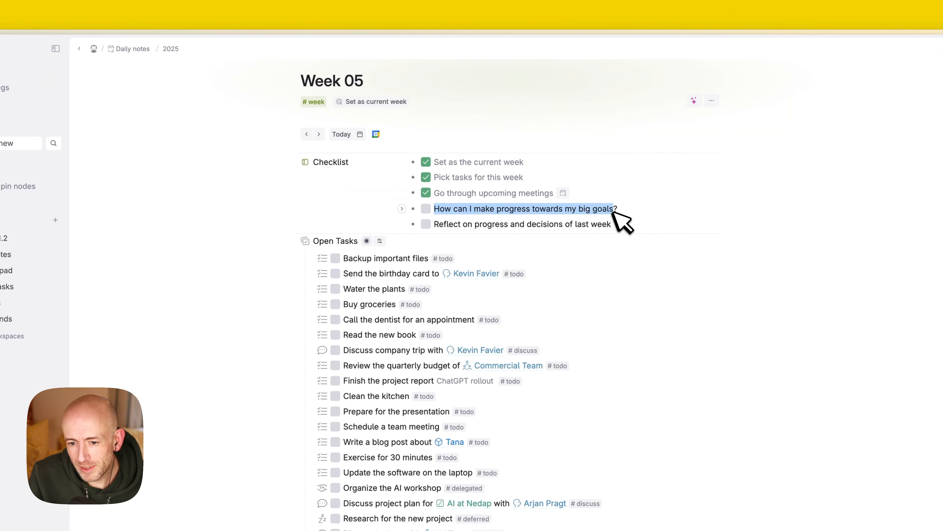
click(613, 209)
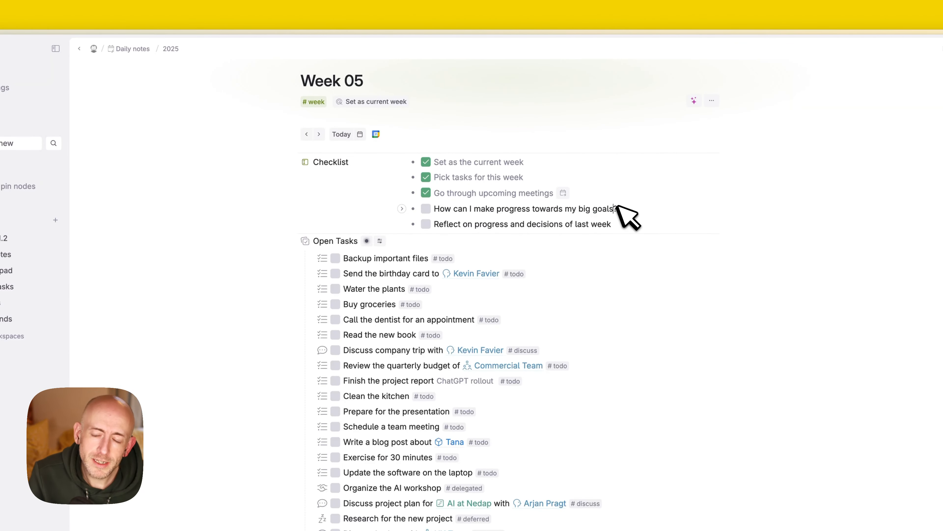
drag(617, 208, 437, 209)
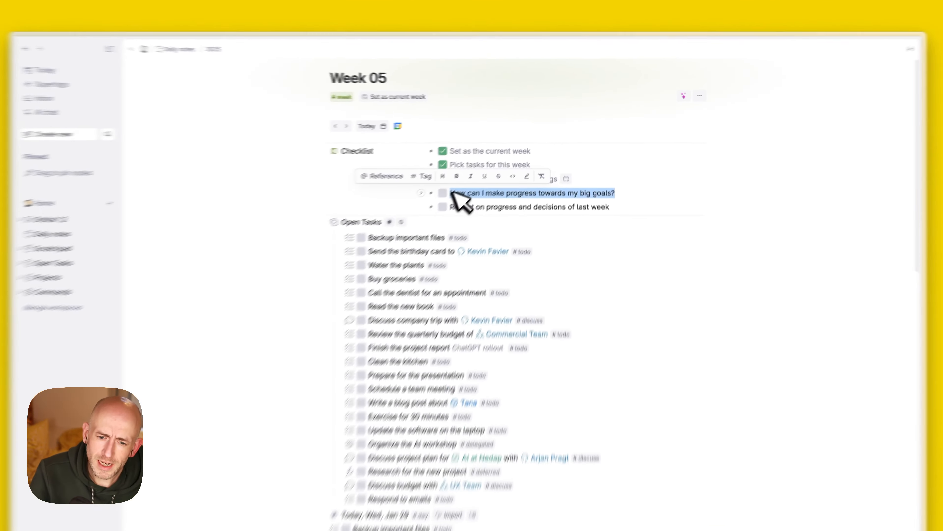
click(482, 177)
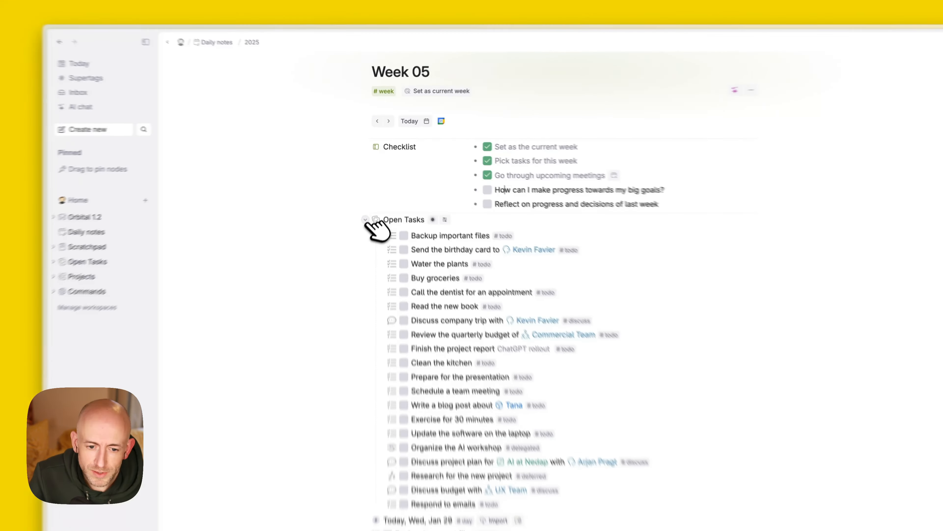
Collapse Open Tasks and check off the two remaining Week 05 checklist items, on big goals and on reflecting on last week.
click(366, 220)
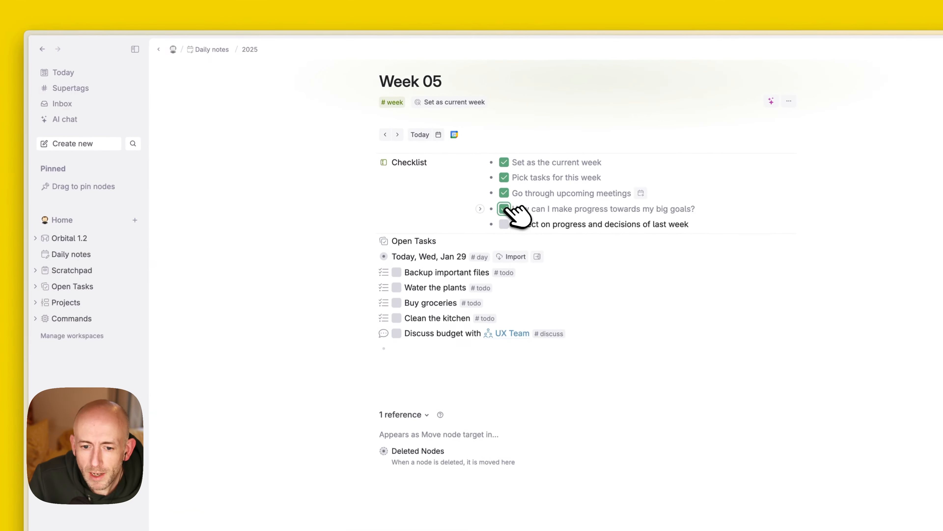
click(468, 176)
click(468, 189)
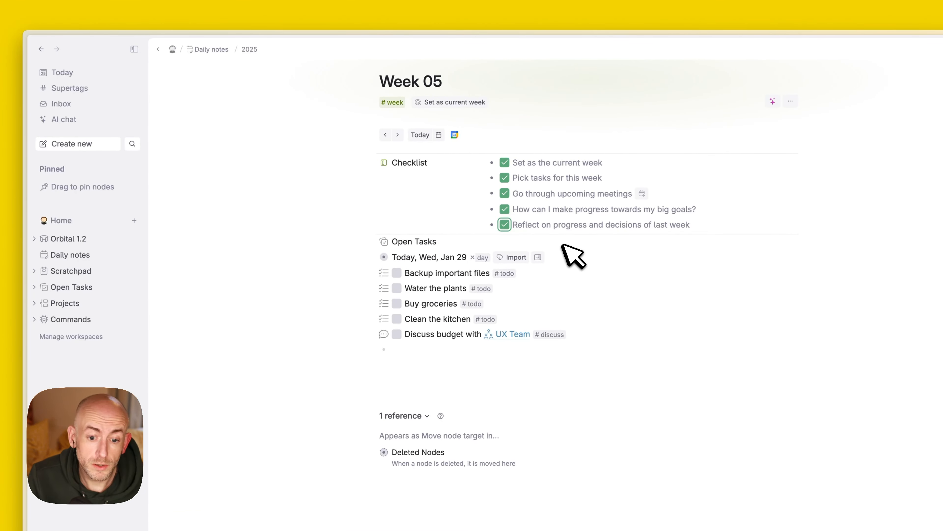
Go to today's daily note and add Buy groceries and Clean the kitchen to it from the This week section.
click(420, 135)
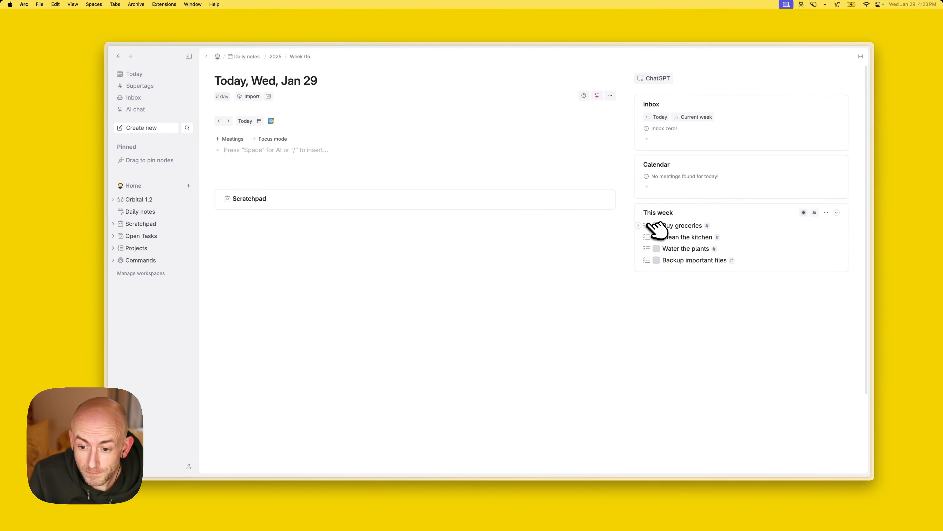
drag(653, 229, 123, 150)
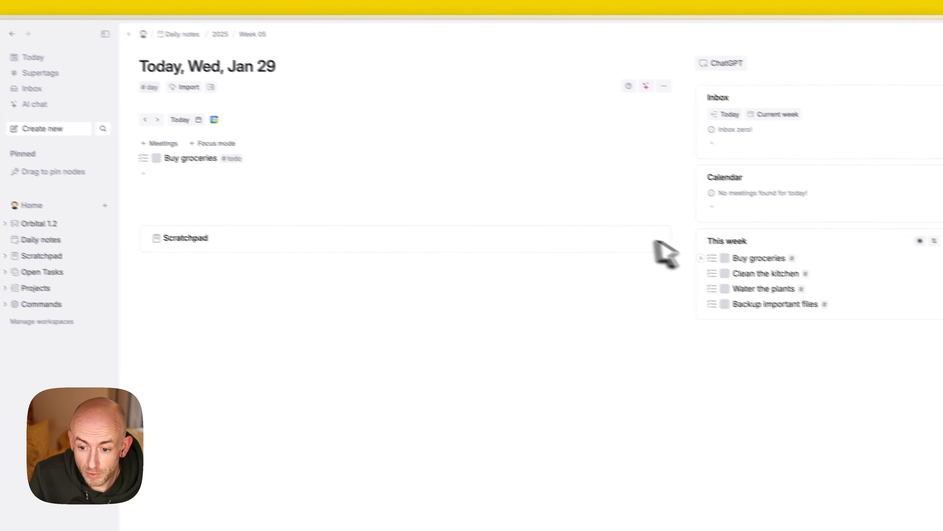
drag(701, 267, 201, 174)
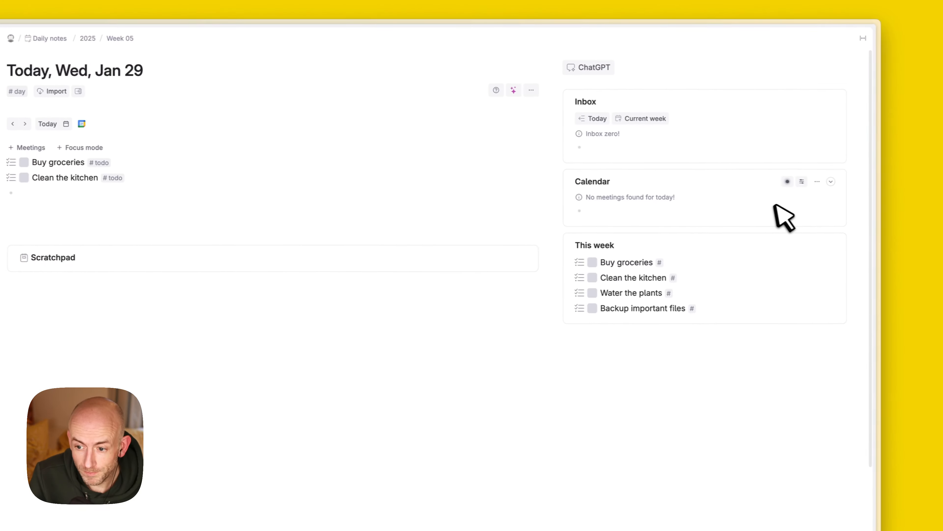
click(799, 181)
mouse_move(804, 195)
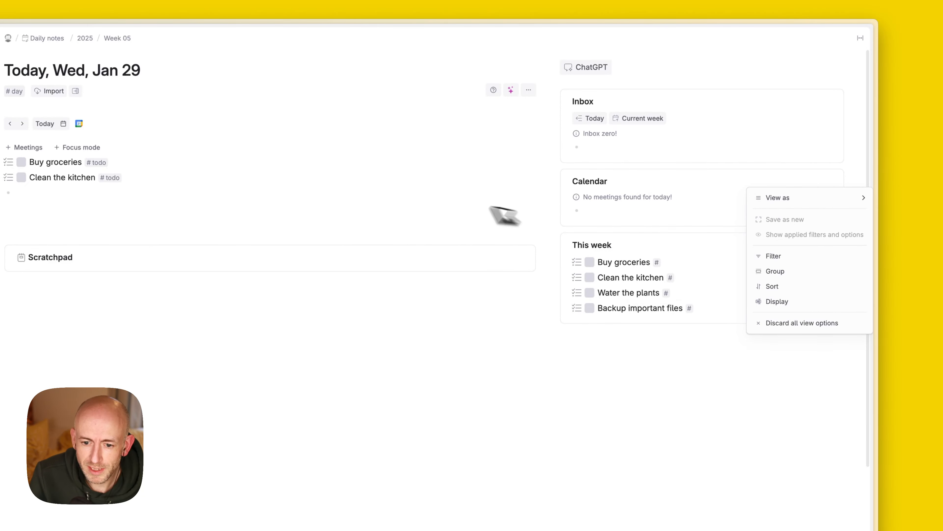
click(501, 213)
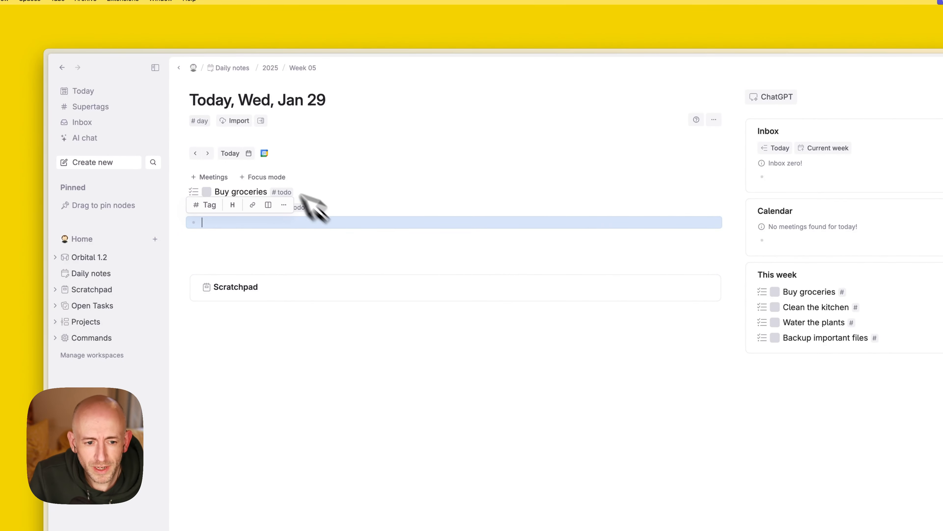
Open the configuration of the #day supertag and find the Calendar search under related content in its advanced options.
click(206, 121)
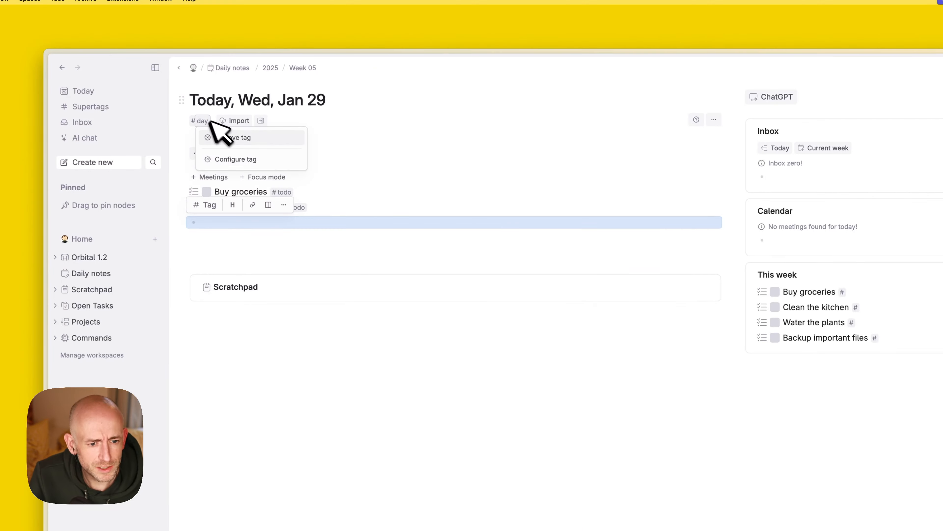
click(243, 159)
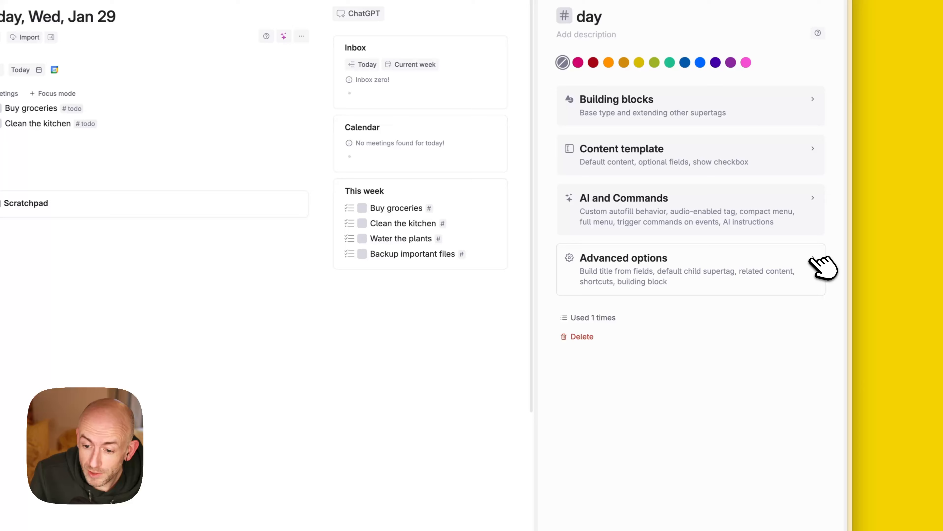
click(722, 264)
scroll(711, 287, down, 10)
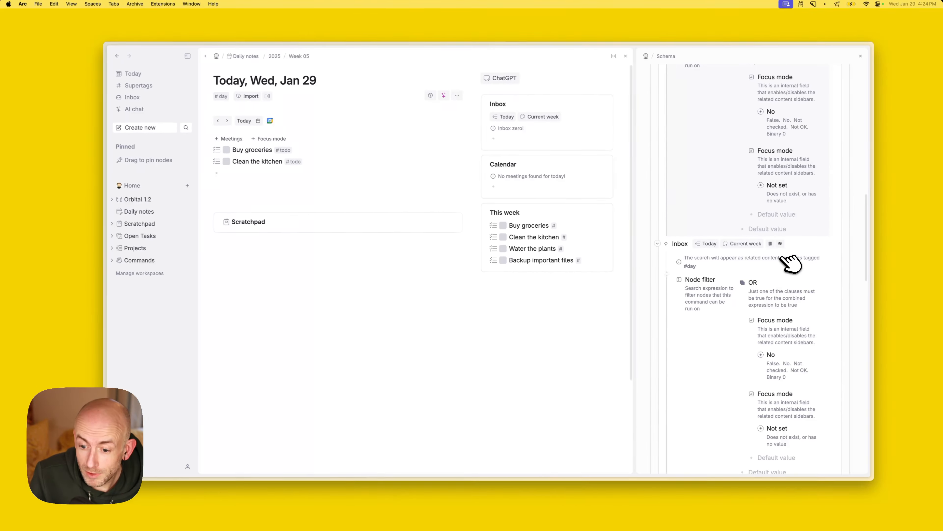
scroll(791, 264, down, 5)
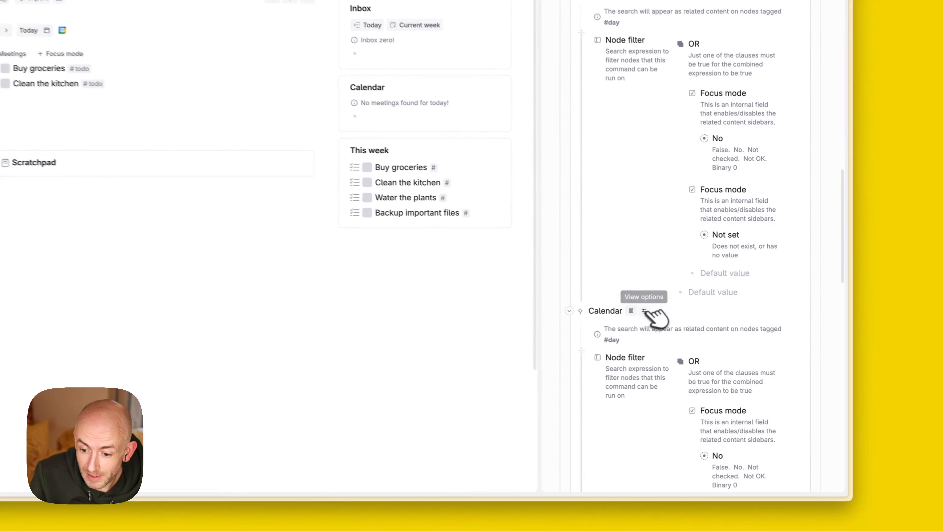
Set the Calendar related content search of #day to the Calendar view and close the supertag configuration.
click(715, 335)
mouse_move(730, 348)
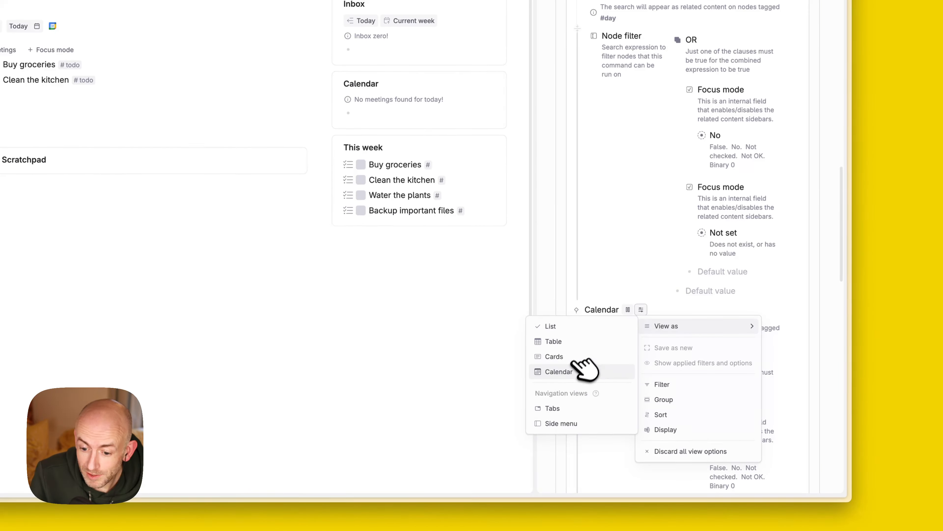
click(577, 371)
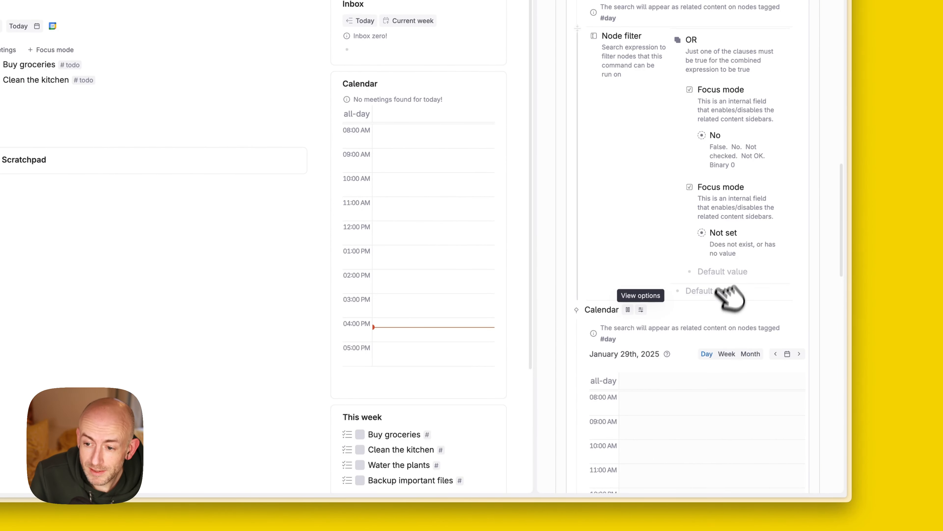
scroll(732, 294, up, 5)
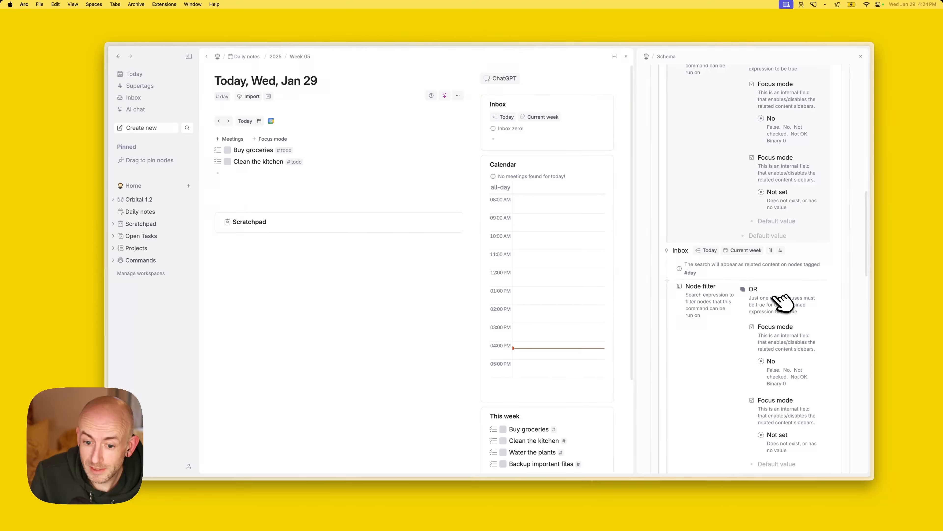
scroll(782, 303, up, 10)
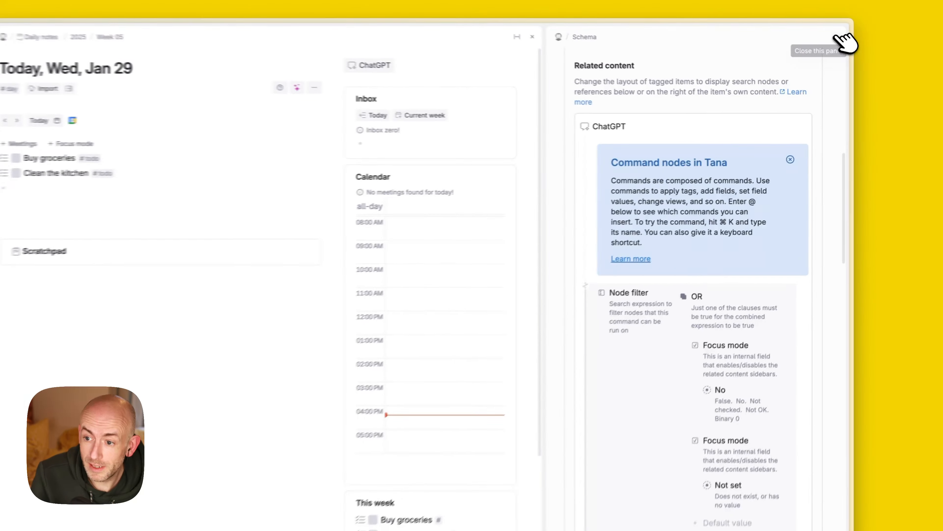
click(841, 40)
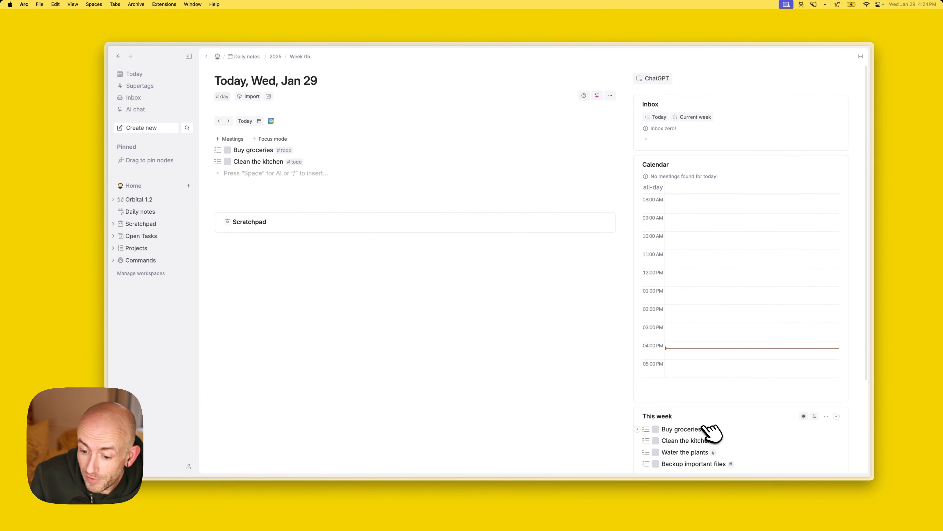
Schedule Water the plants from the This week section in today's calendar from 09:00 AM to 10:00 AM.
drag(651, 458, 675, 216)
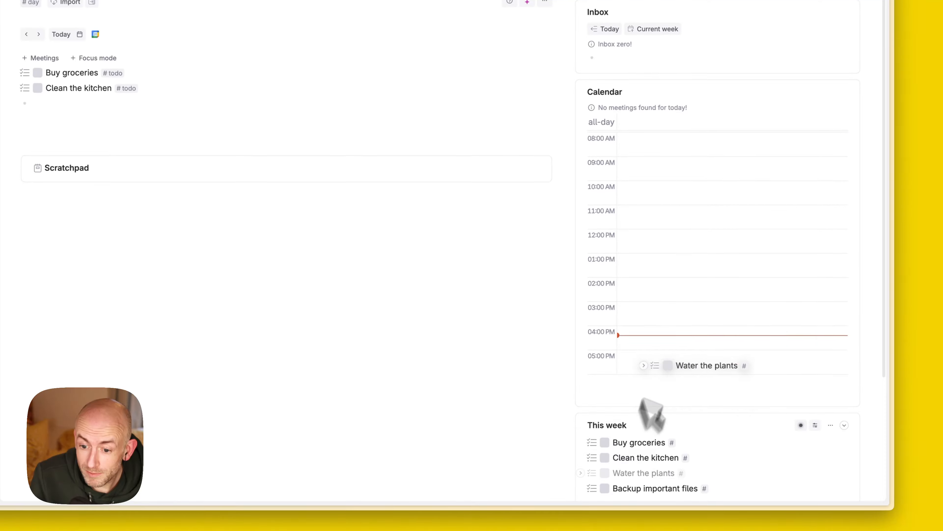
drag(631, 159, 632, 160)
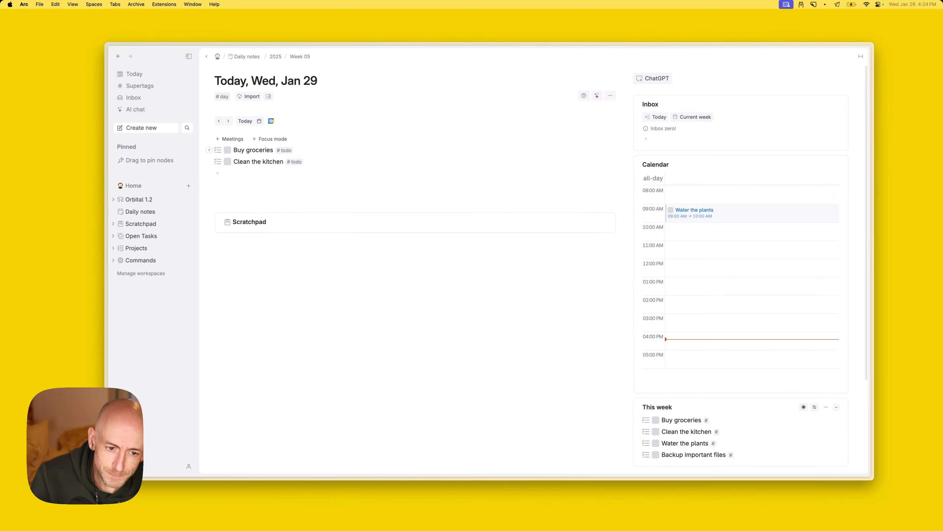
click(256, 174)
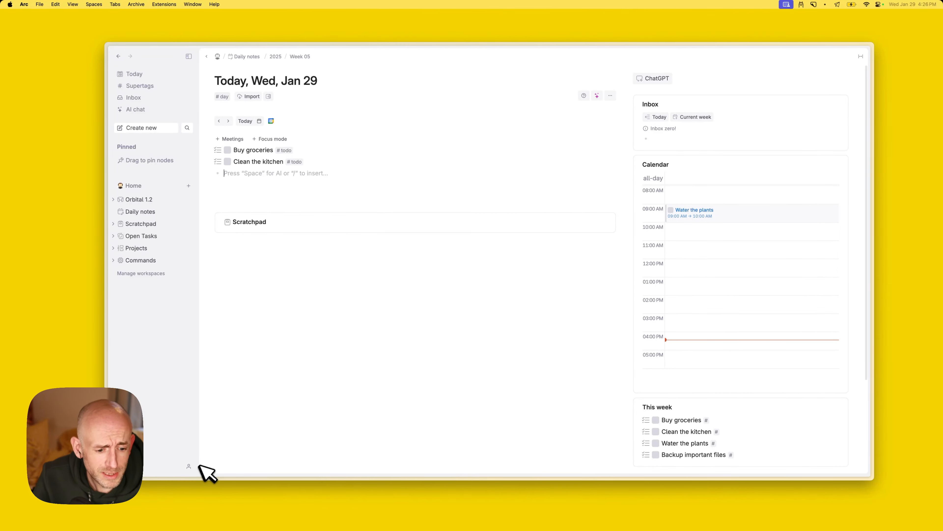
Copy the Home workspace's existing API token from the API tokens dialog and close the dialog.
click(189, 466)
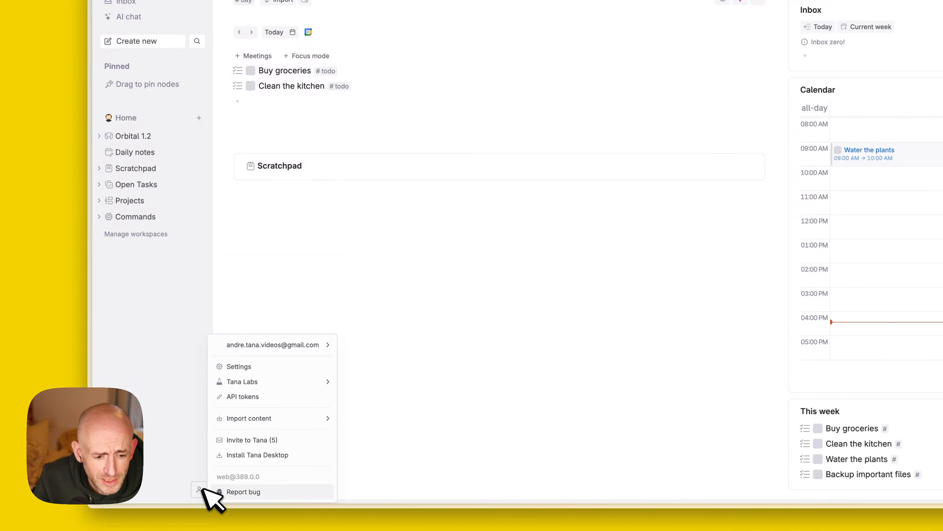
click(248, 396)
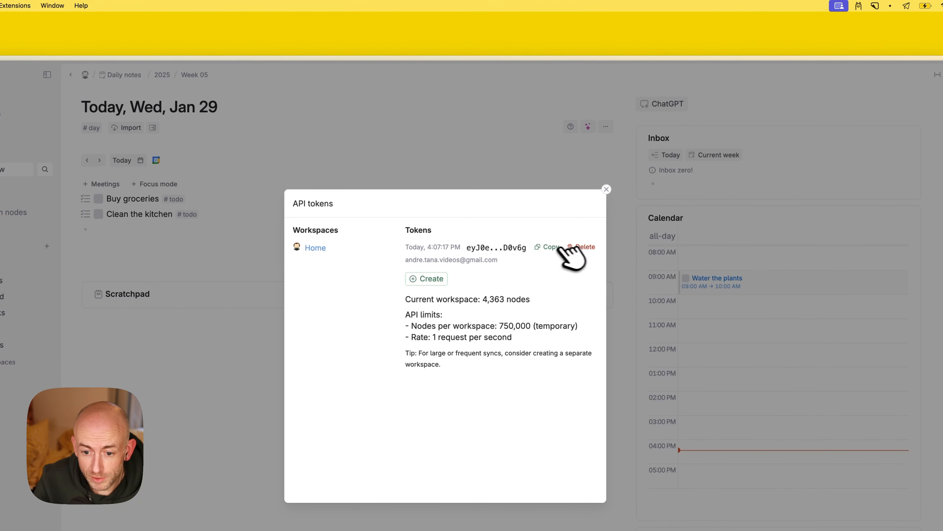
click(550, 247)
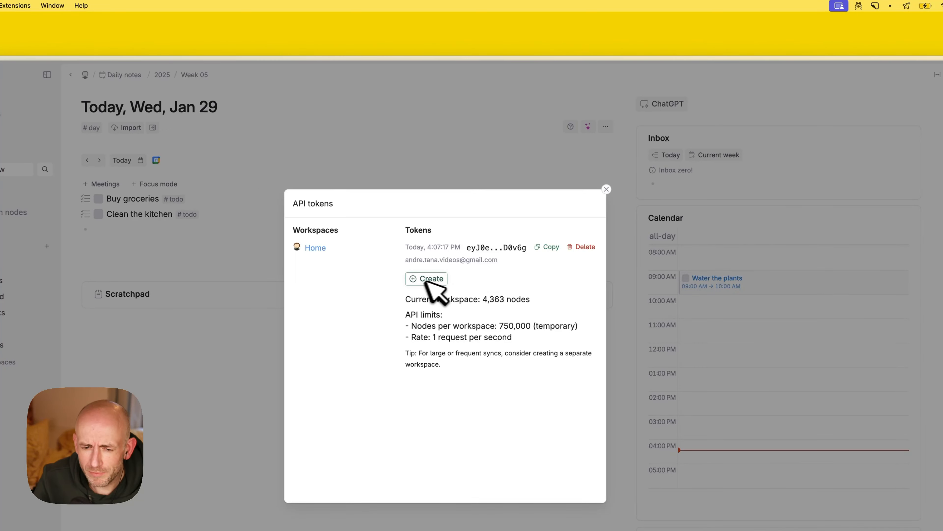
click(606, 189)
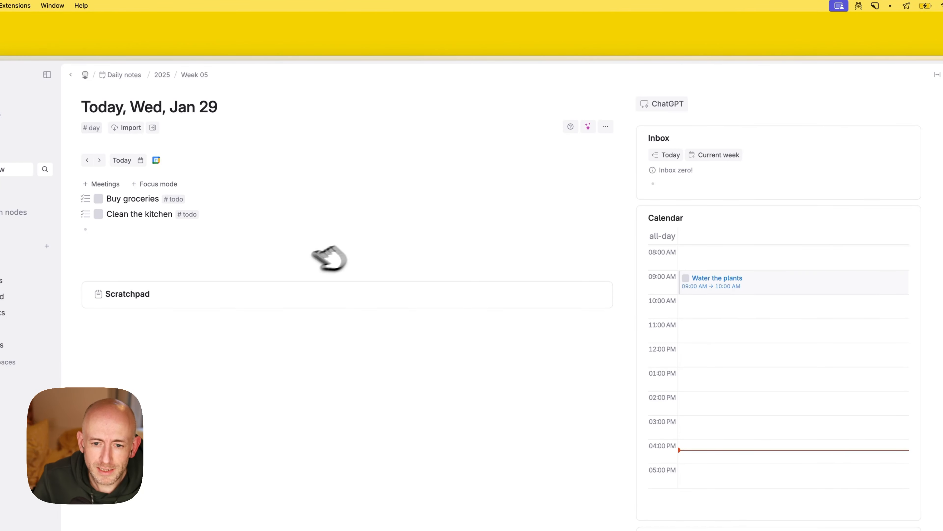
Switch to the InboxAI settings and replace the API key of the Create Task(s) (API) action with the copied Tana token.
click(906, 6)
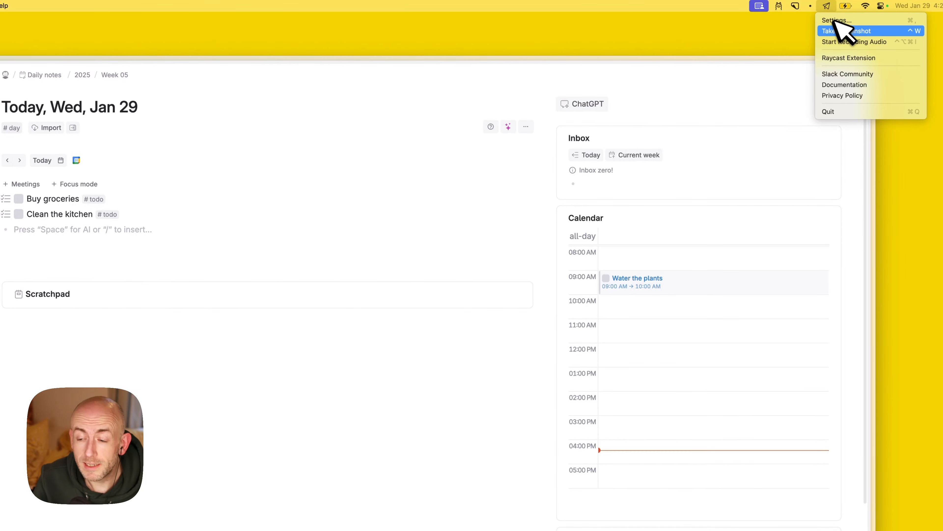
click(835, 20)
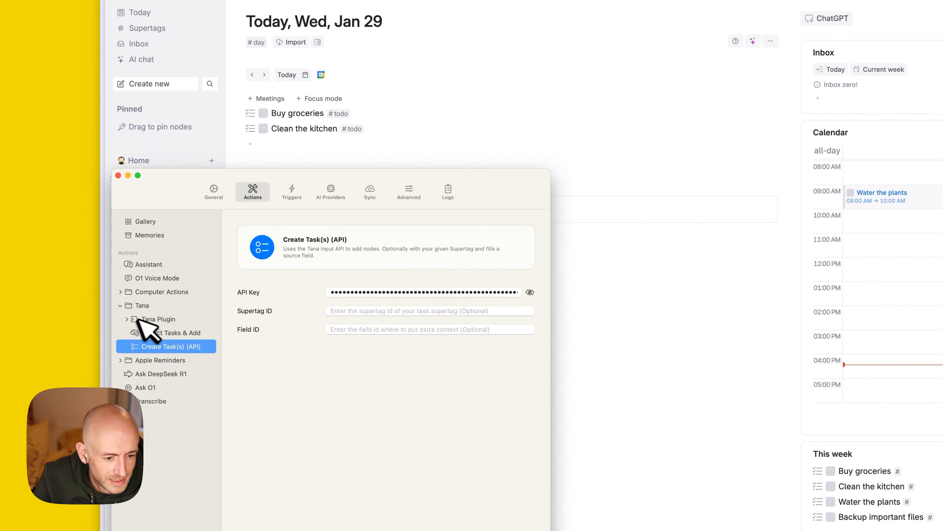
click(140, 319)
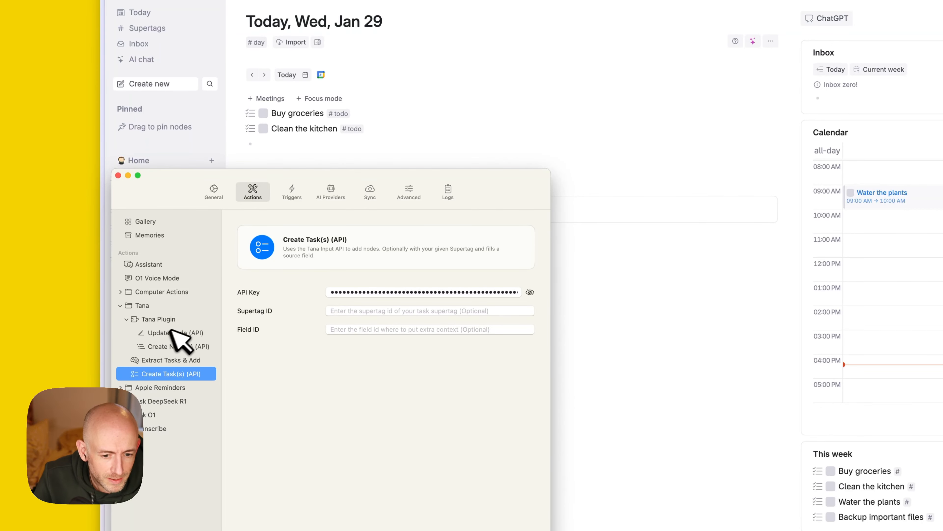
click(390, 292)
key(super+a)
key(BackSpace)
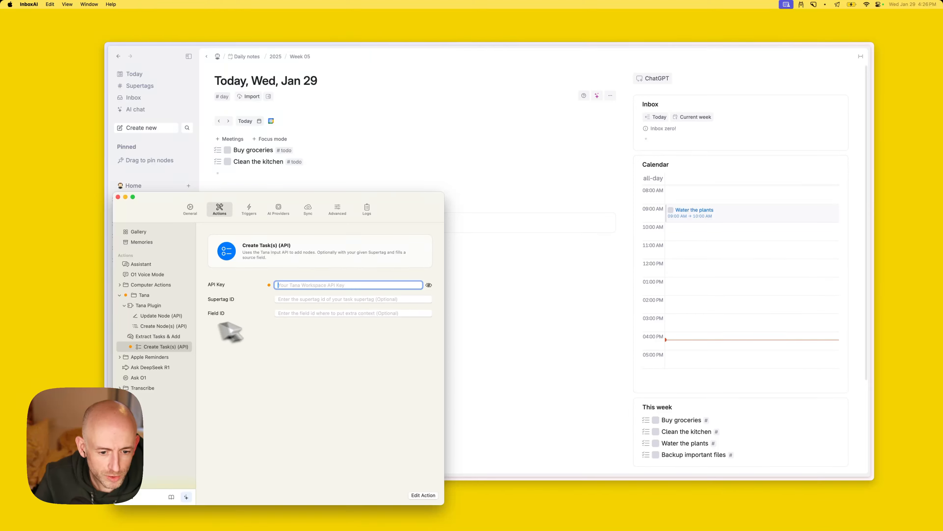
key(super+v)
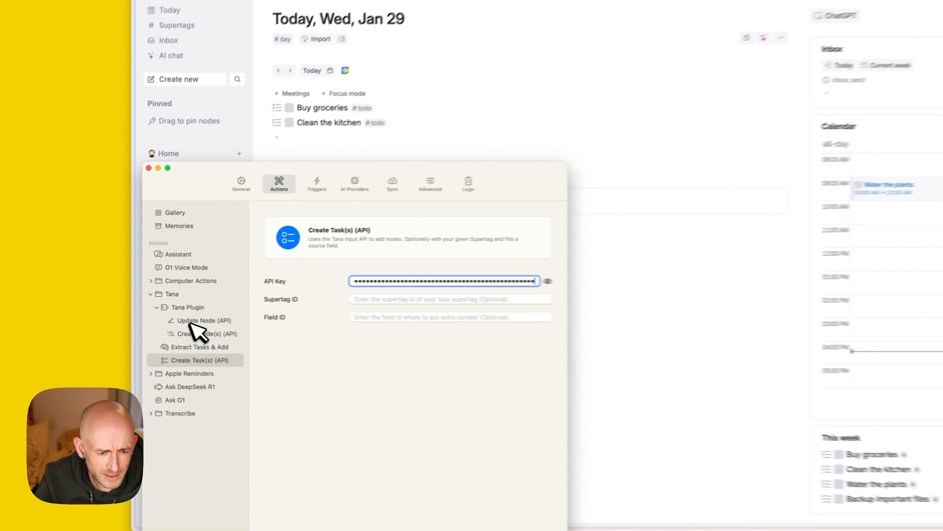
Replace the API key with the copied token in the Tana Plugin's Update Node (API) and Create Node(s) (API) actions.
click(190, 322)
click(416, 281)
key(super+a)
key(super+v)
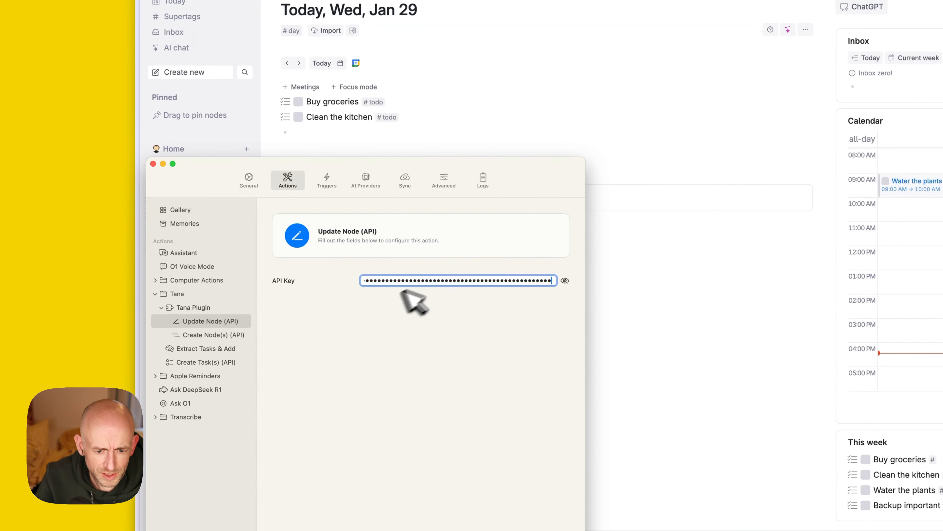
click(204, 334)
click(404, 281)
key(super+a)
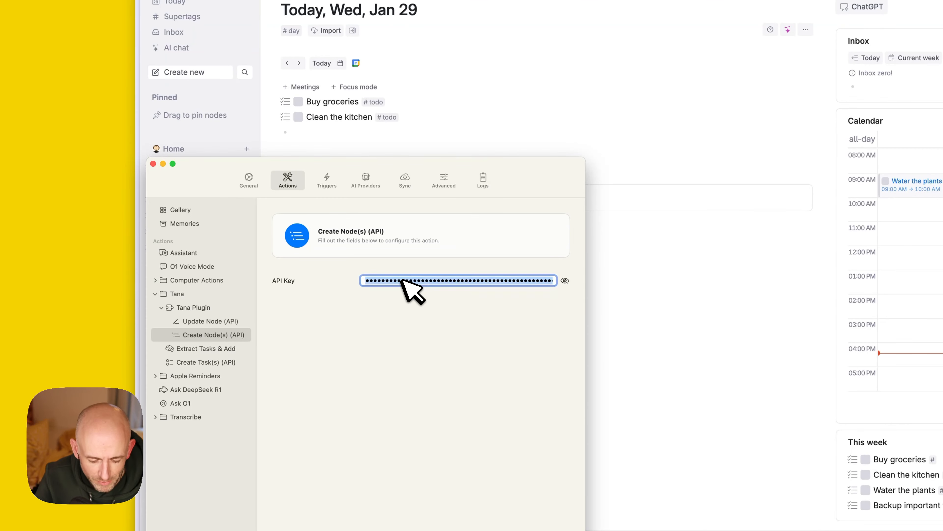
key(super+v)
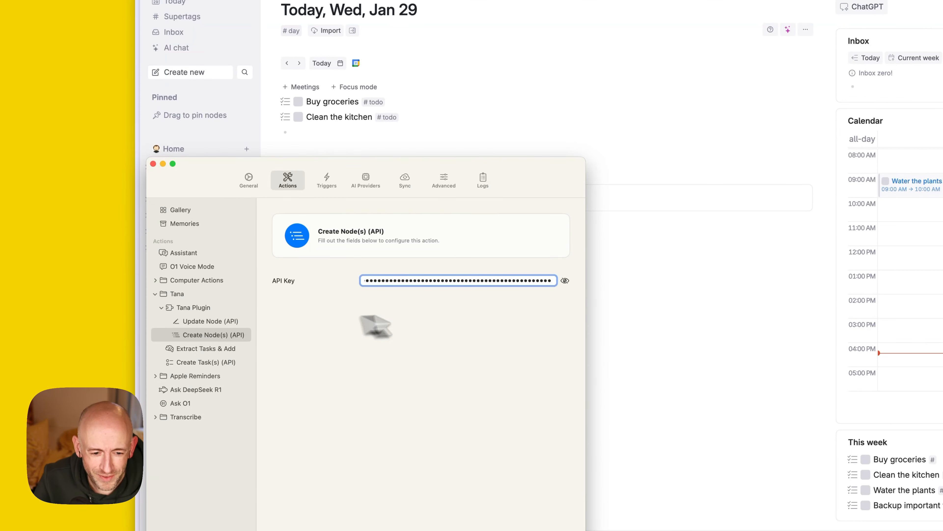
Check the configuration of the Tana Plugin actions and return to the Create Task(s) (API) action.
click(211, 322)
click(209, 334)
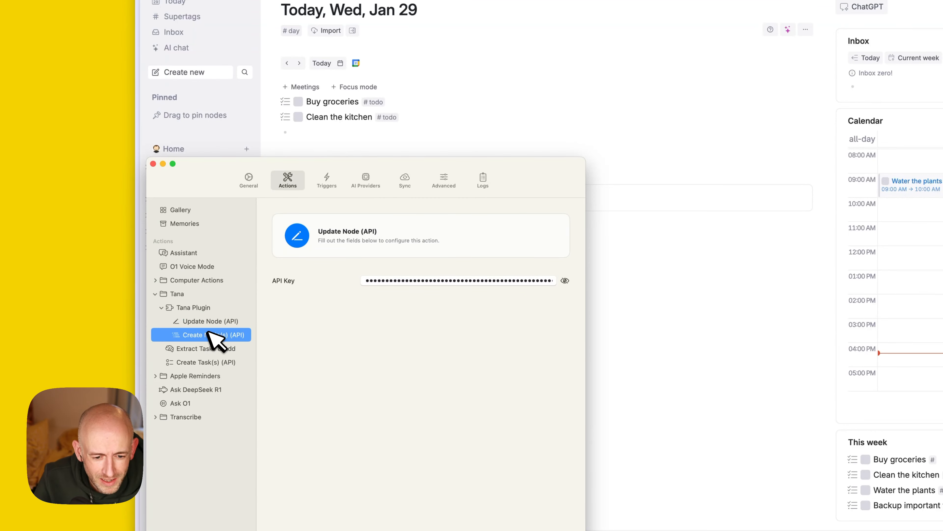
click(207, 349)
click(208, 362)
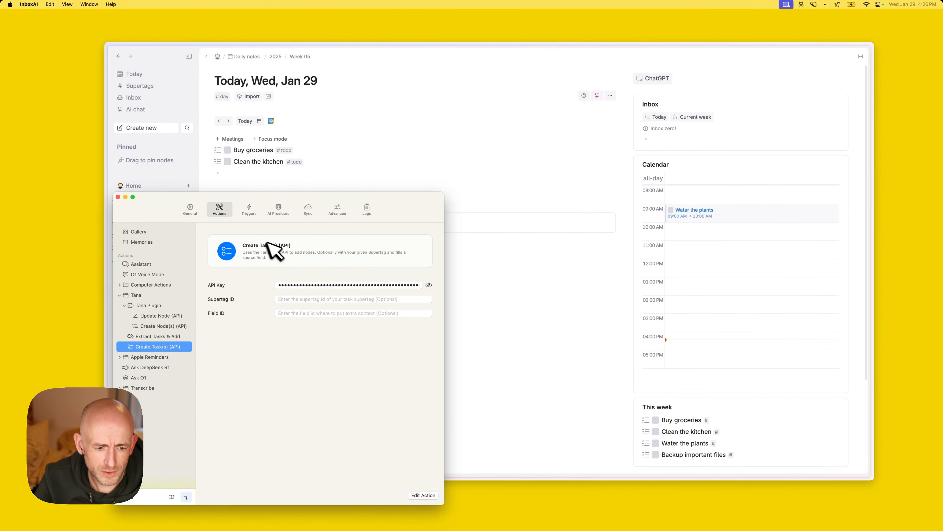
Switch back to Tana, open the configuration of the #todo supertag and copy its link.
click(340, 167)
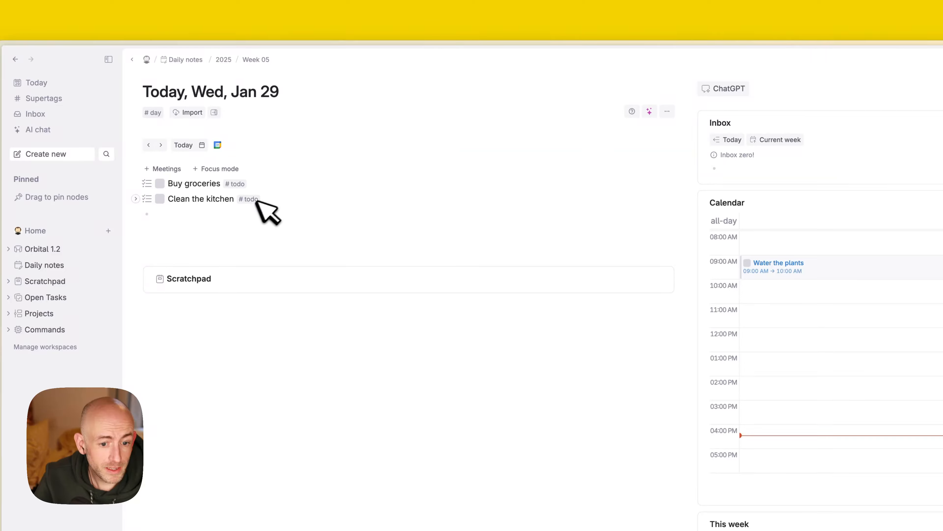
click(260, 200)
click(243, 221)
click(254, 200)
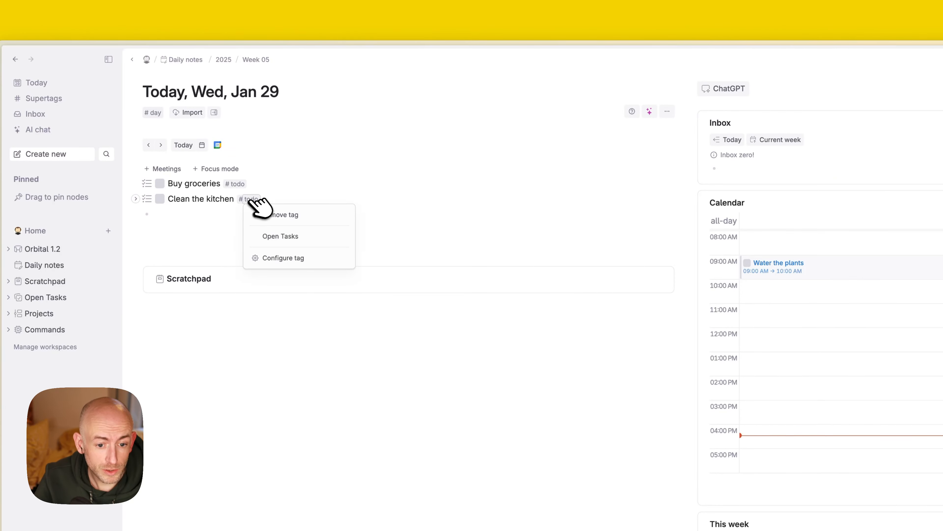
click(280, 257)
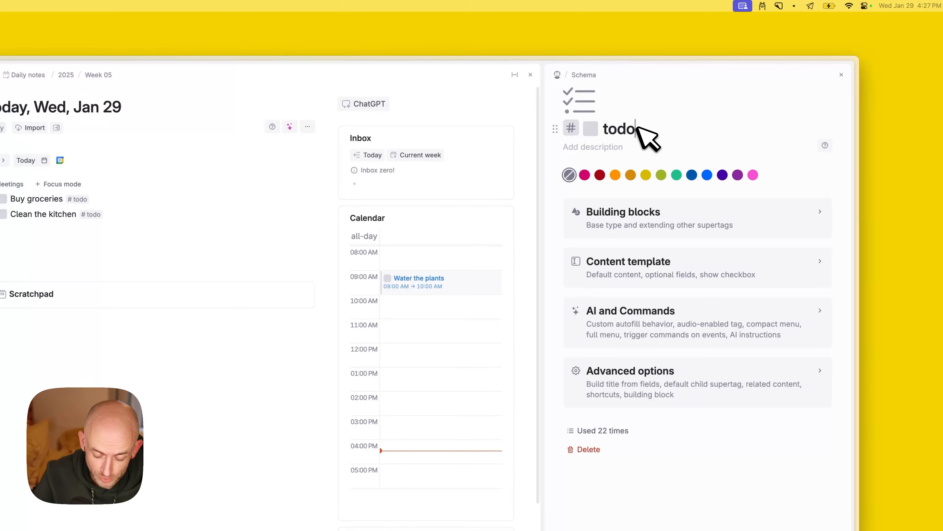
key(super+k)
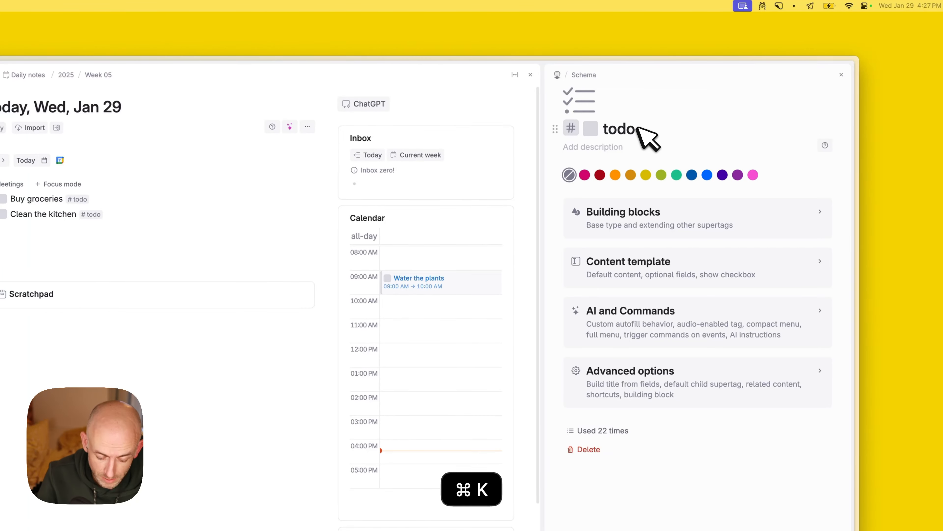
text(cop)
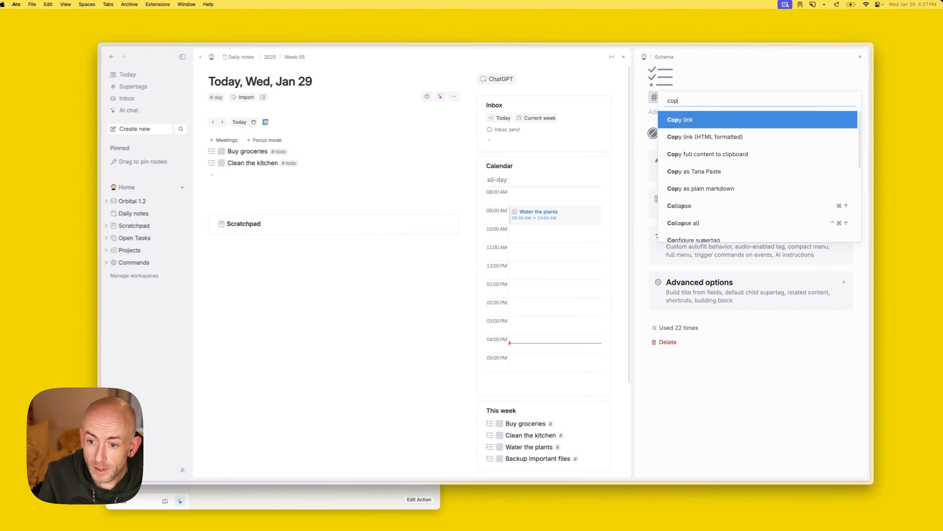
key(Return)
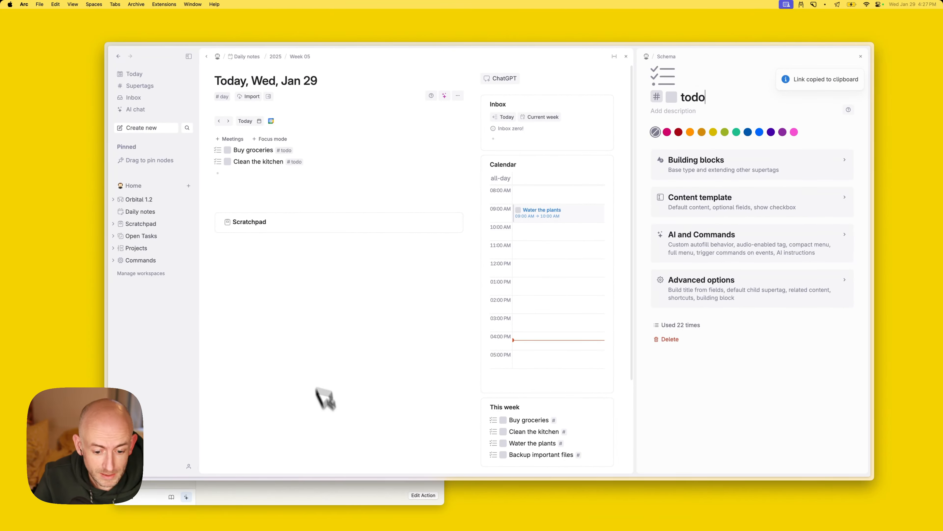
Enter the #todo node ID d30X7pDJ-pNQ, taken from the copied link, as Create Task(s) (API)'s Supertag ID in InboxAI and close the settings.
click(316, 498)
click(291, 272)
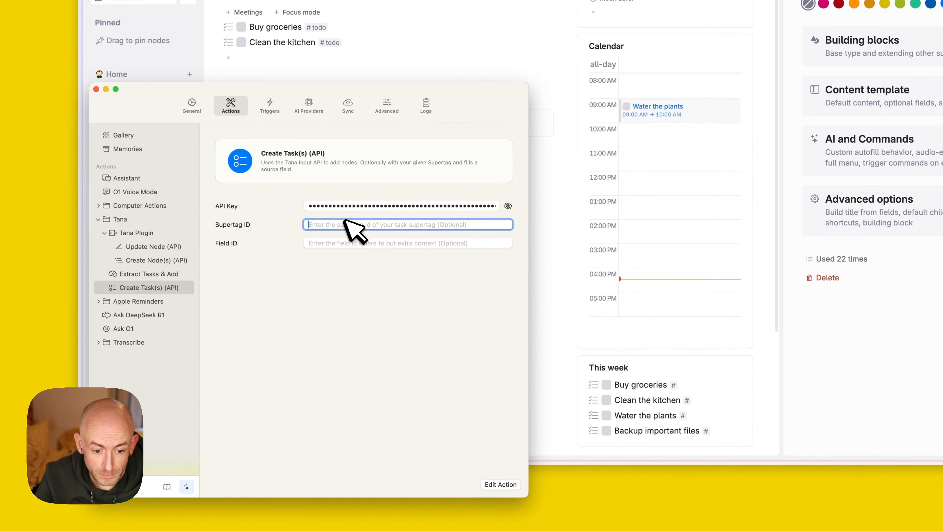
key(super+v)
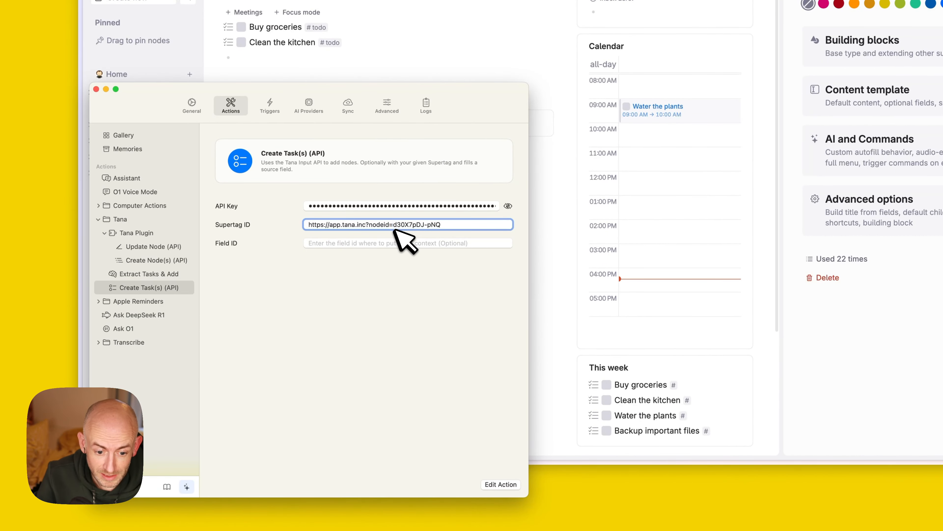
click(394, 227)
key(super+BackSpace)
key(super+a)
key(super+c)
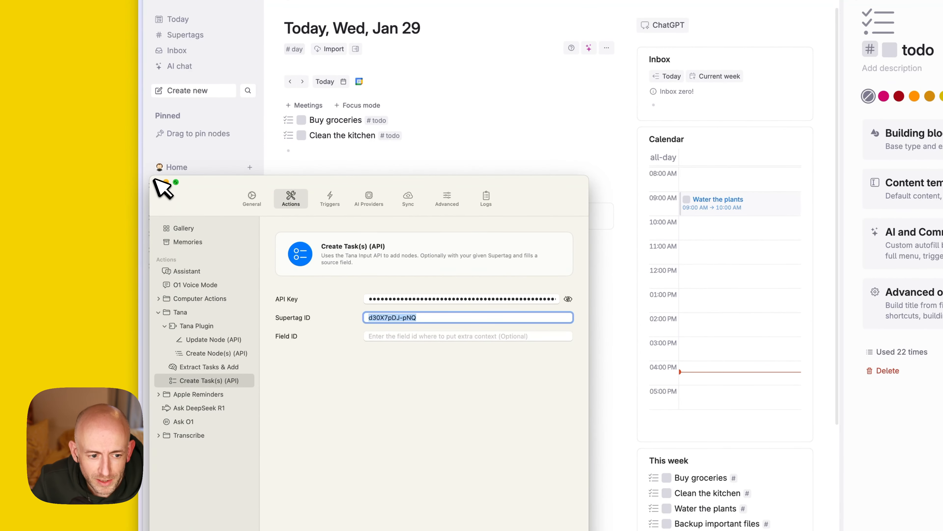
click(156, 182)
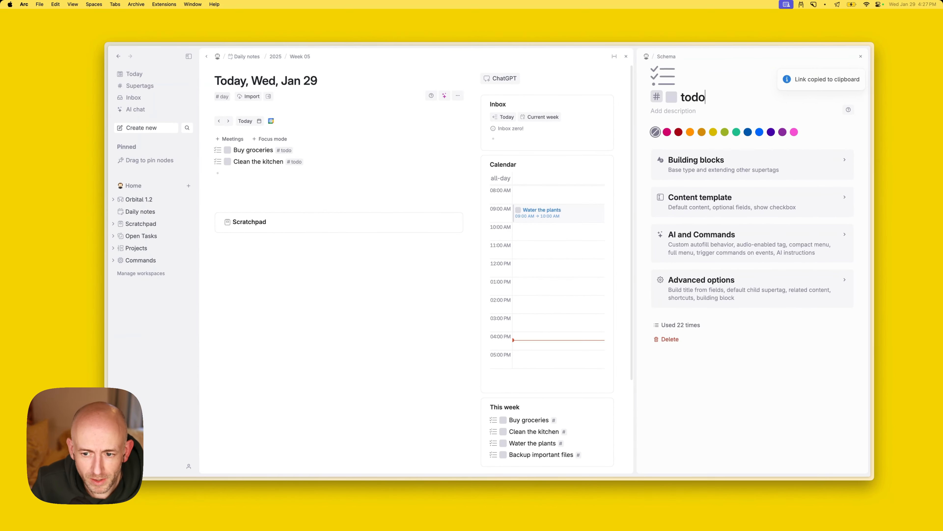
Dictate a todo to the InboxAI voice assistant to pick up coffee tonight, adding it to the Tana Inbox.
key(ctrl+a)
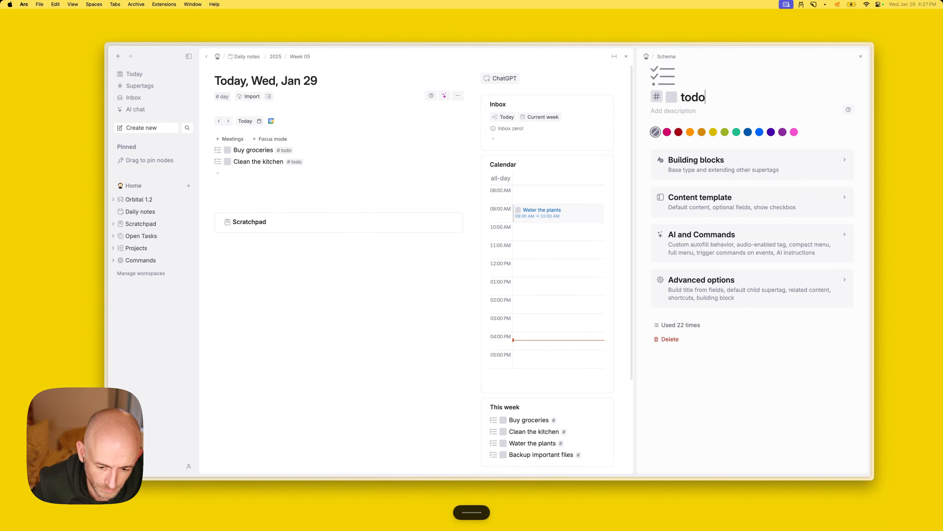
key(ctrl+a)
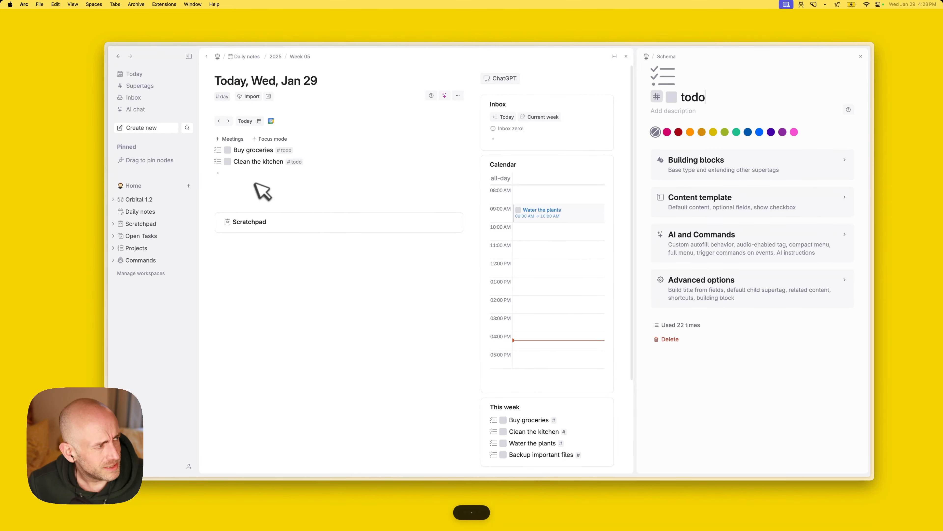
key(ctrl+alt)
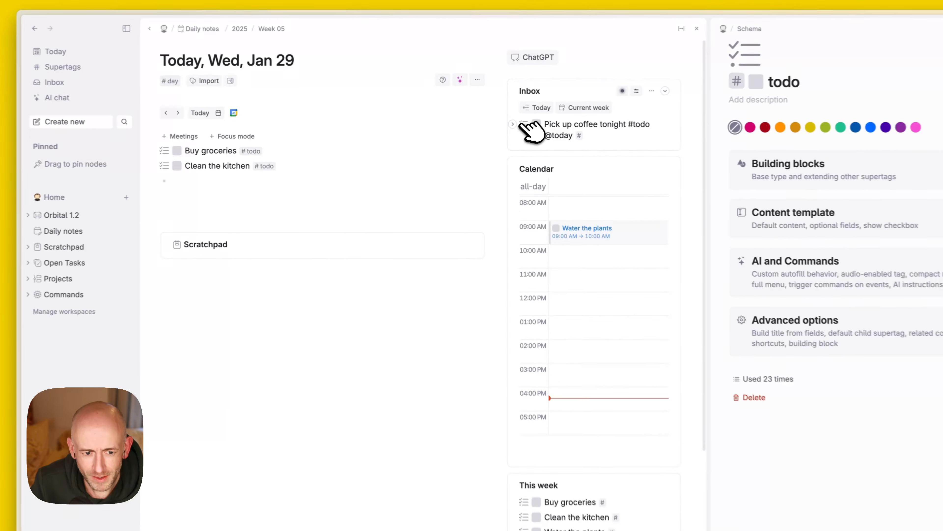
Shorten the new Inbox task's title to Pick up coffee tonight and return to today's daily note with the todo configuration closed.
click(524, 125)
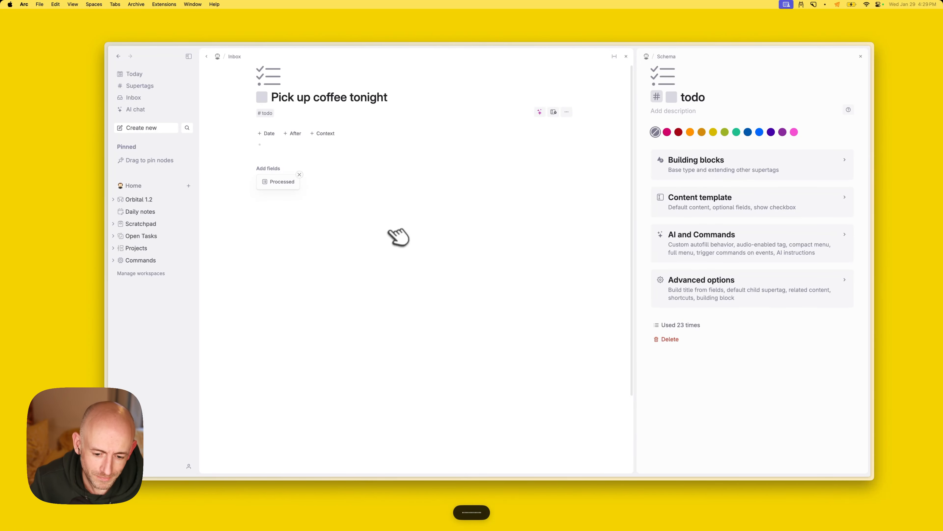
key(ctrl+a)
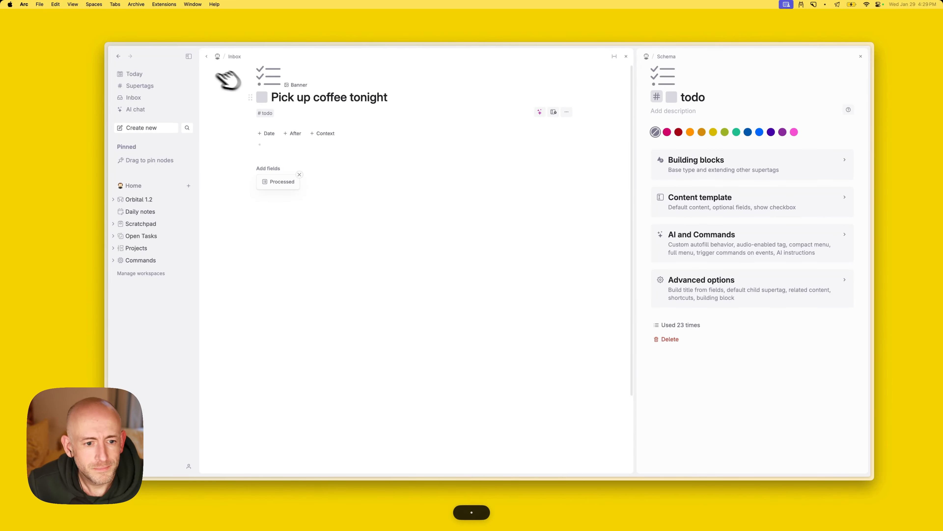
click(212, 56)
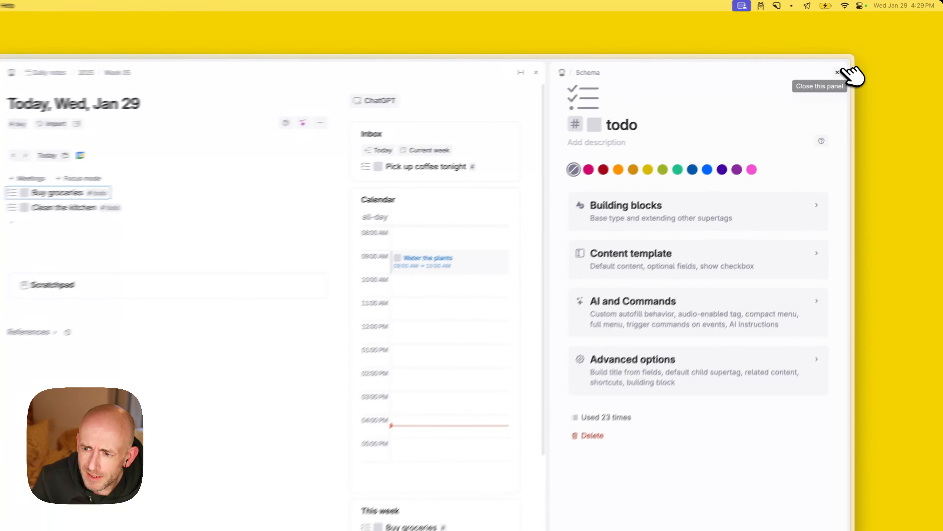
click(861, 56)
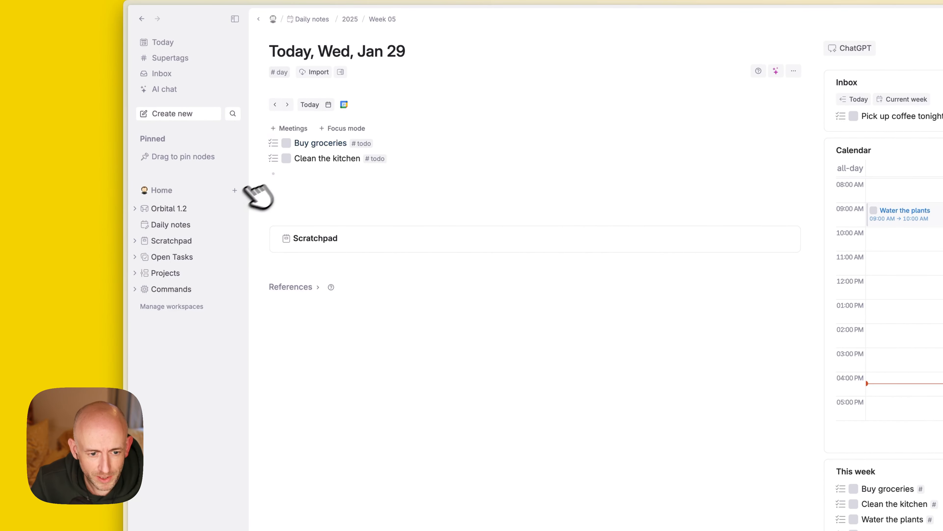
Examine the usage instructions of Orbital 1.2 and the Commands section on the Home page.
click(163, 209)
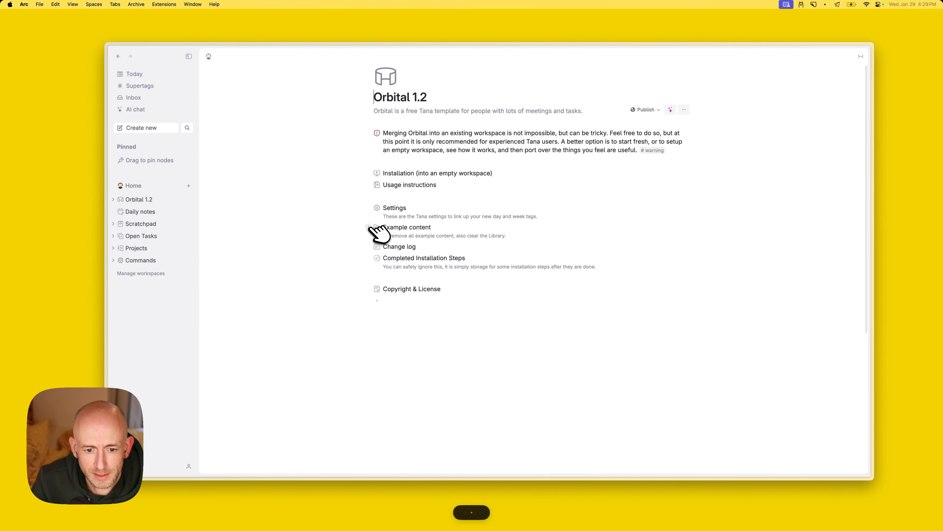
click(371, 184)
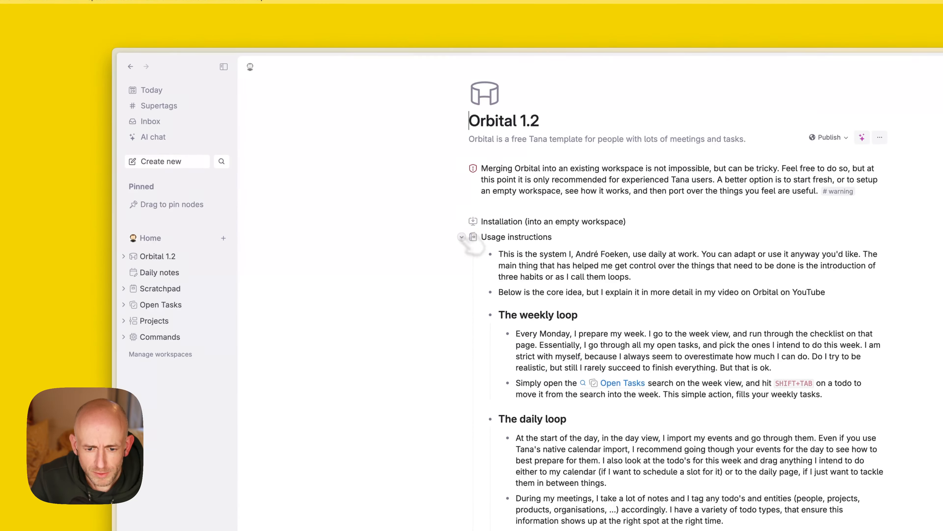
click(371, 184)
click(160, 238)
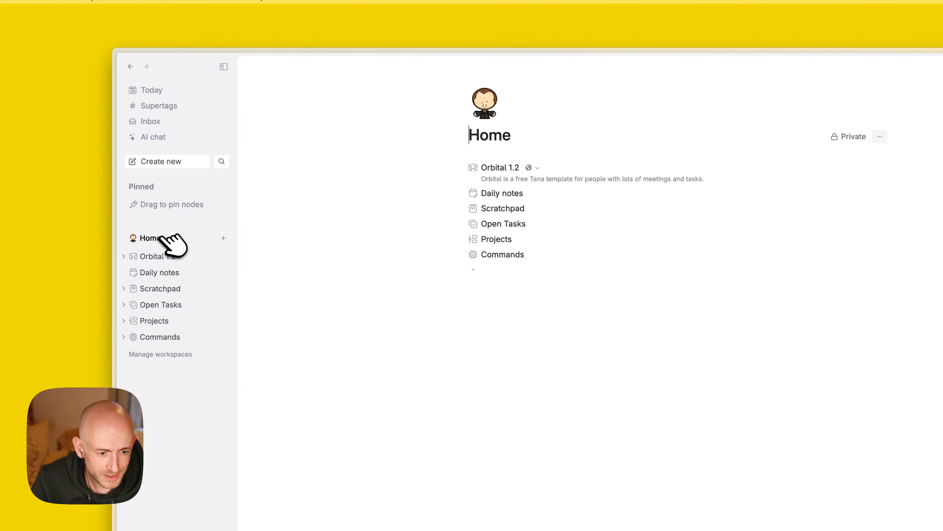
click(462, 255)
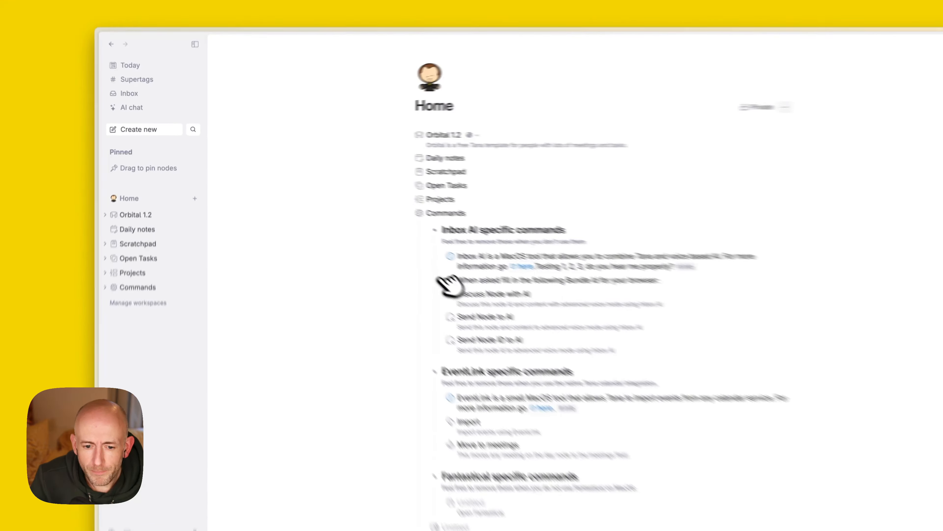
Copy the Arc Browser bundle ID company.thebrowser.Browser from the Inbox AI specific commands and return to today's daily note.
click(395, 254)
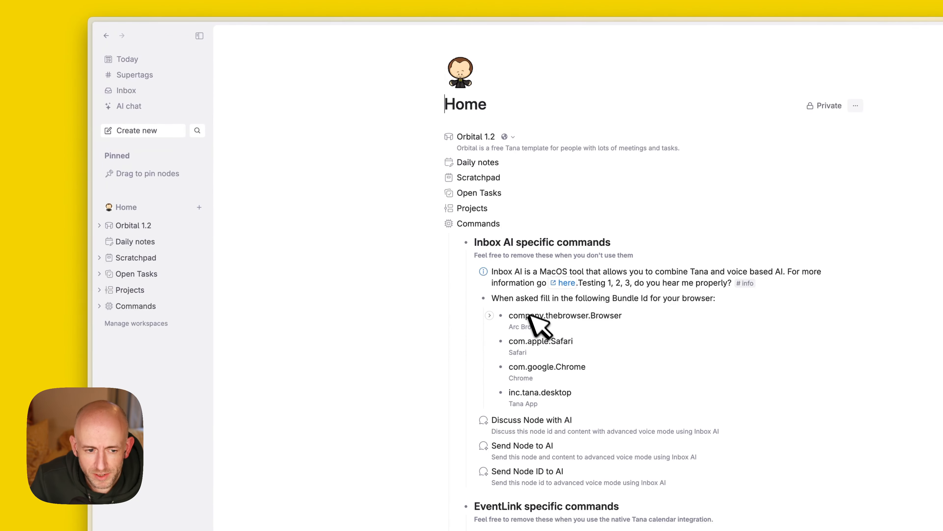
click(580, 316)
key(super+a)
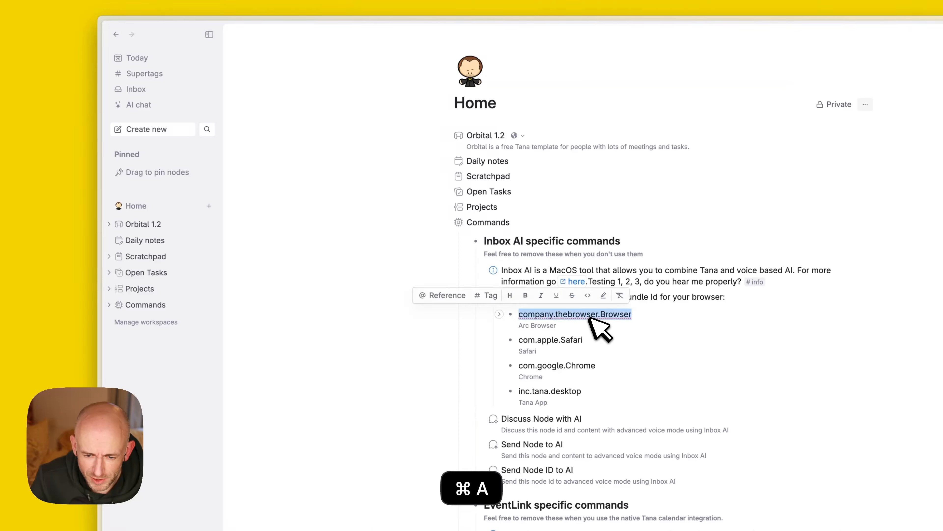
key(super+c)
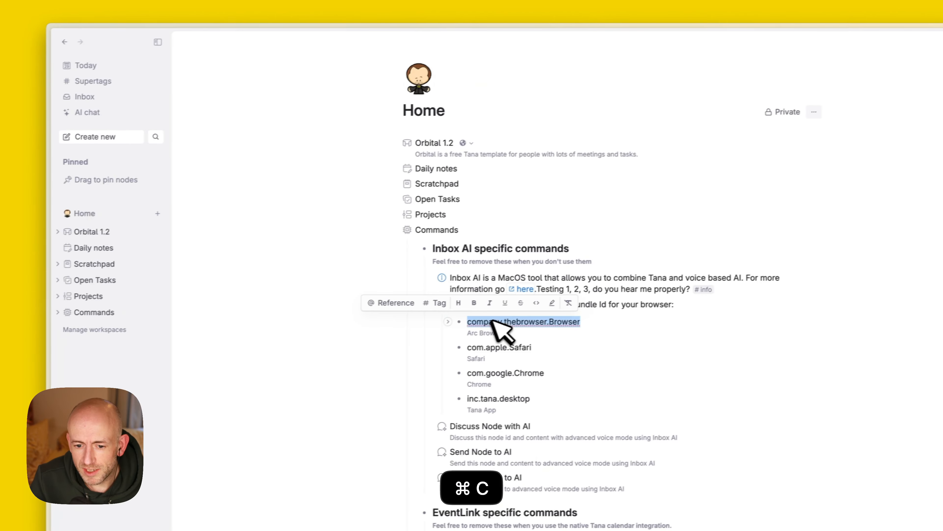
click(653, 303)
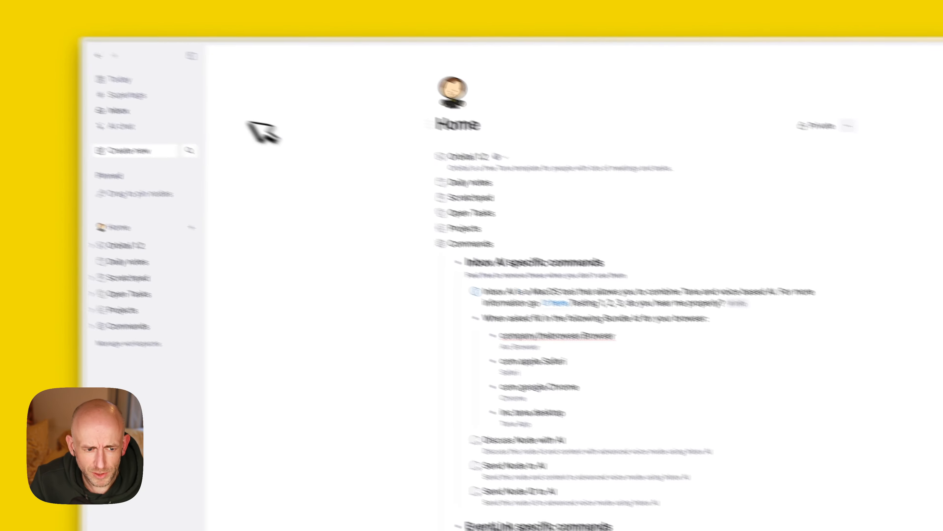
click(120, 79)
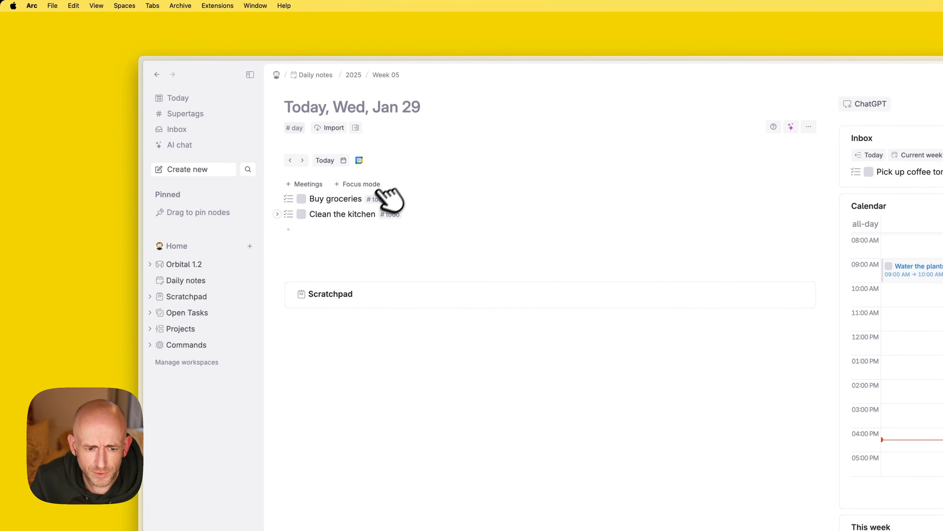
Run Send Node ID to AI on Buy groceries, set BrowserBundleId to company.thebrowser.Browser and close the API Keys settings.
super+click(336, 196)
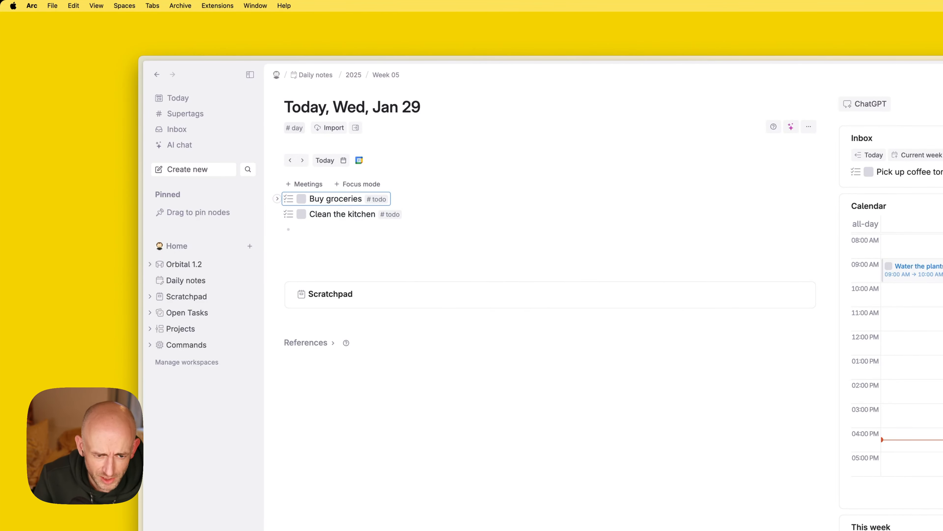
key(super+k)
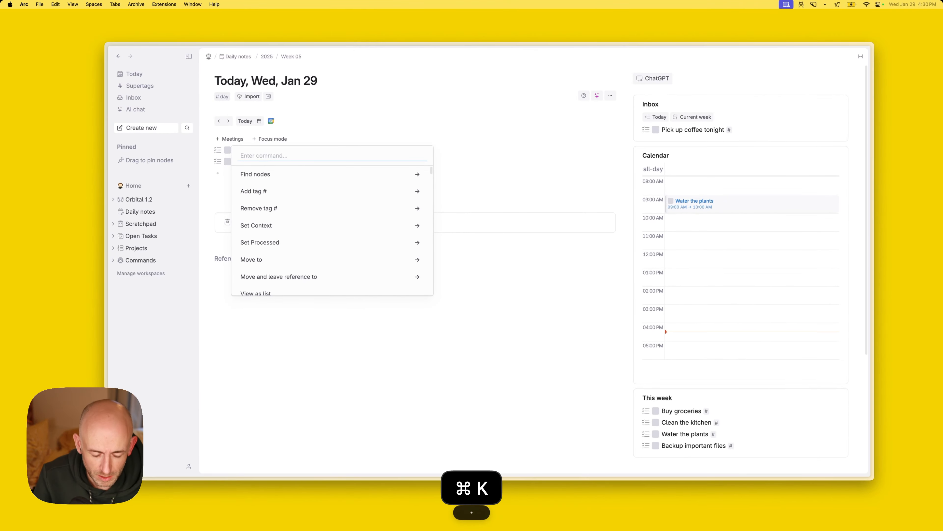
text(send)
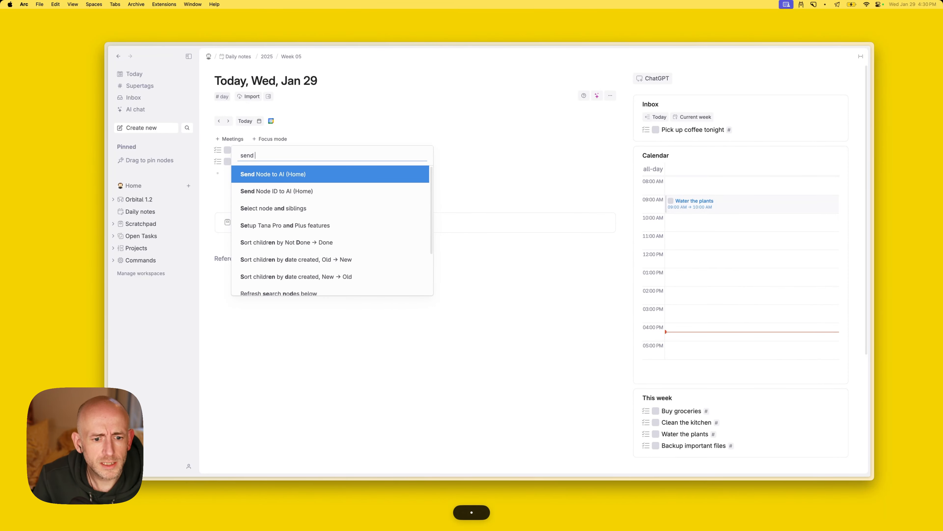
key(Down)
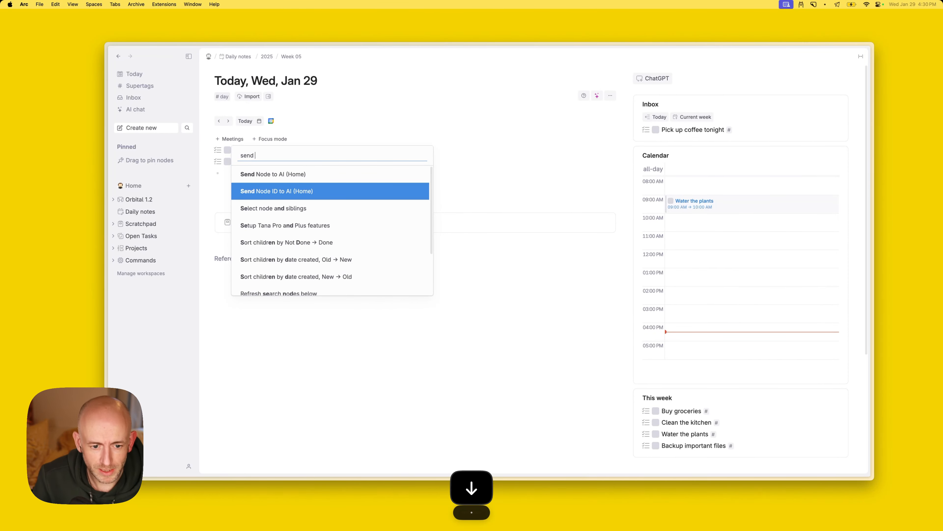
key(Return)
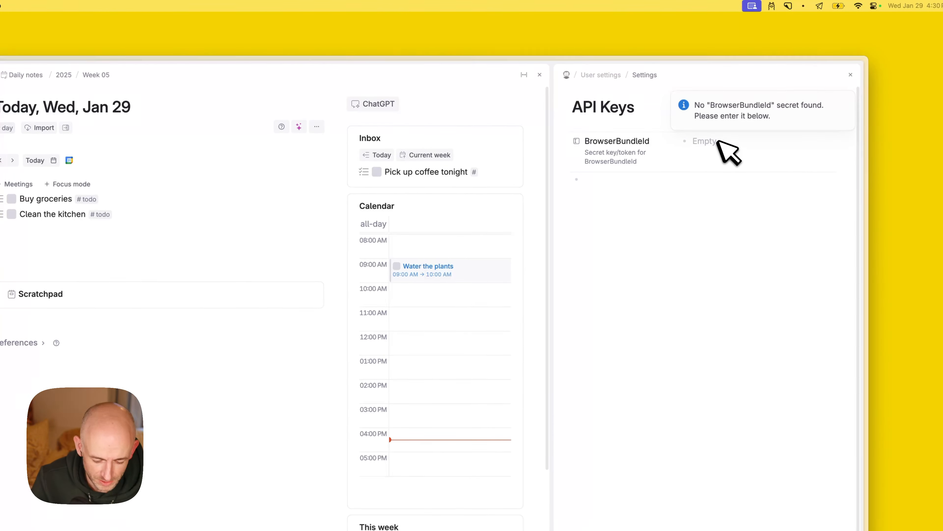
click(705, 141)
key(super+v)
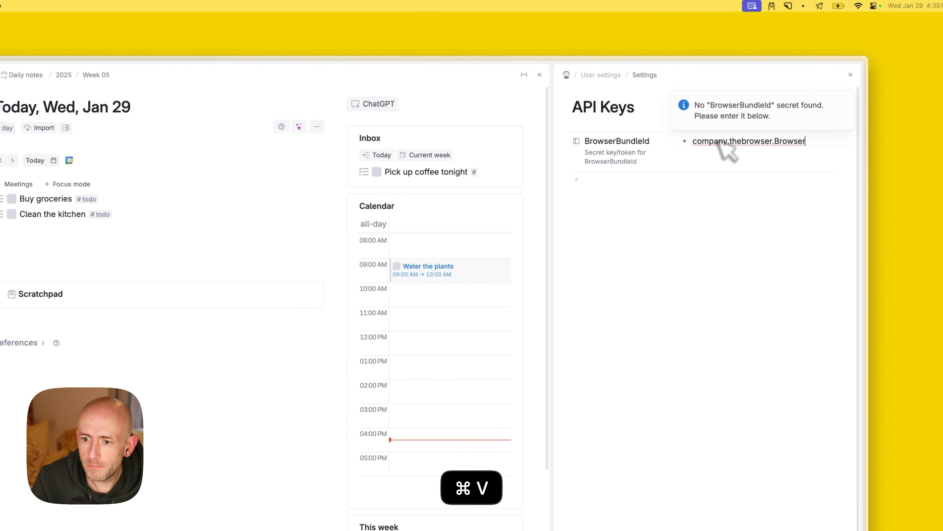
click(850, 75)
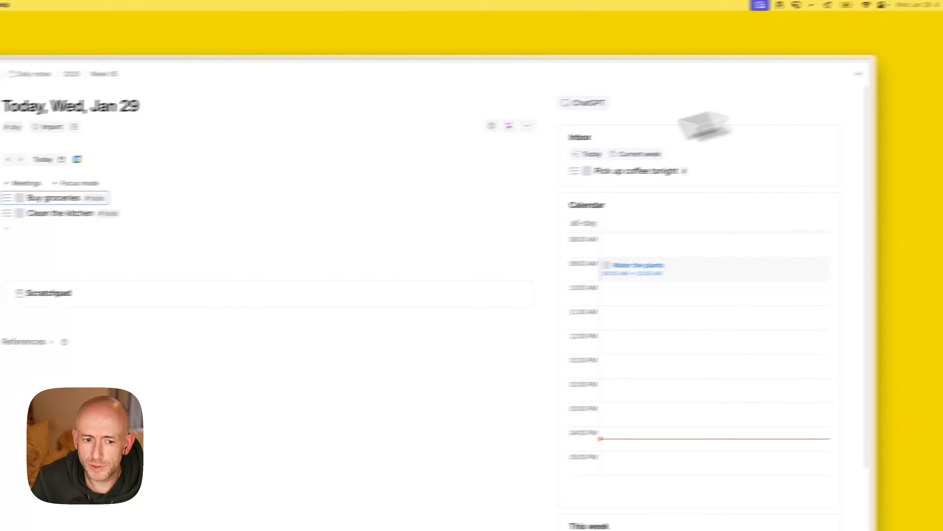
Start a voice discussion about the Buy groceries task with the Discuss Node with AI command.
click(134, 229)
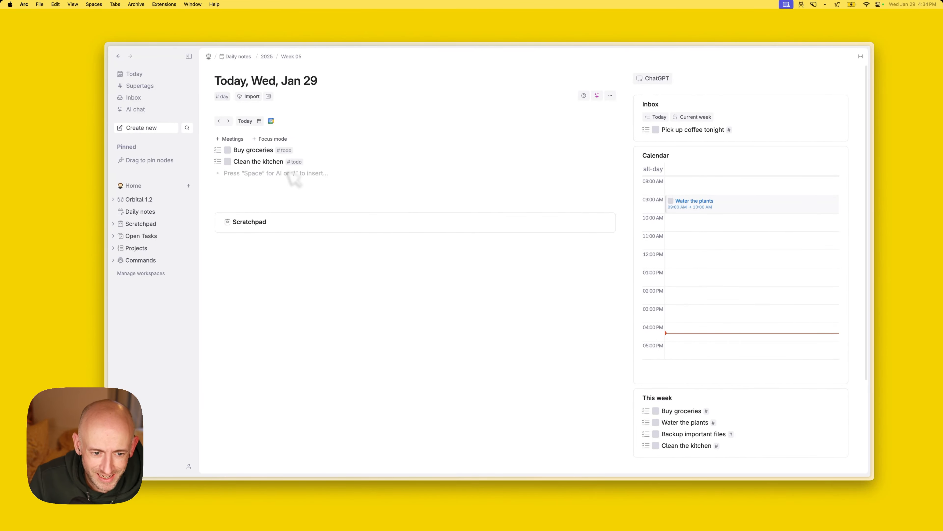
click(326, 150)
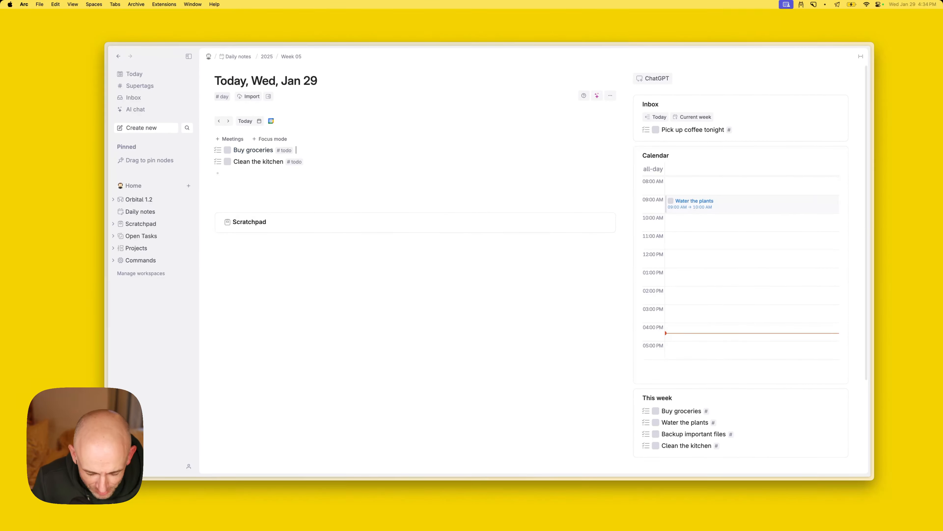
key(super+k)
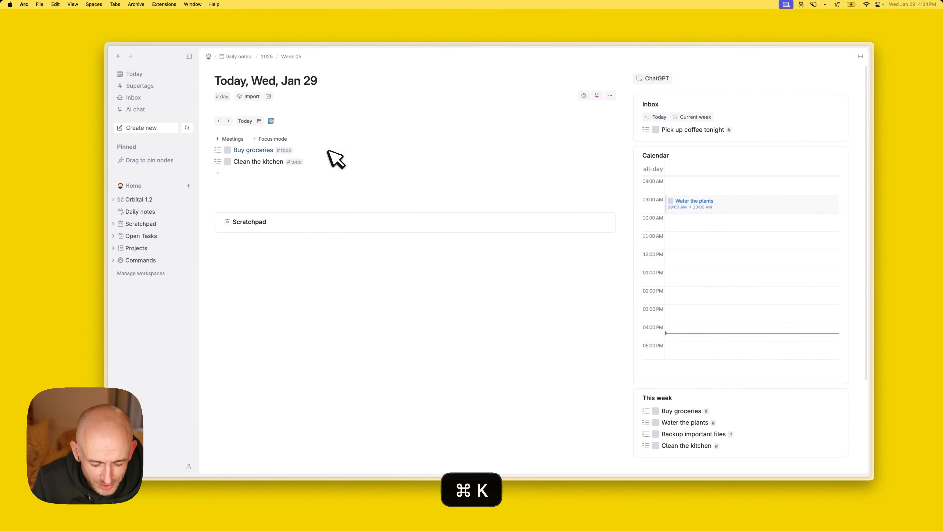
text(disc)
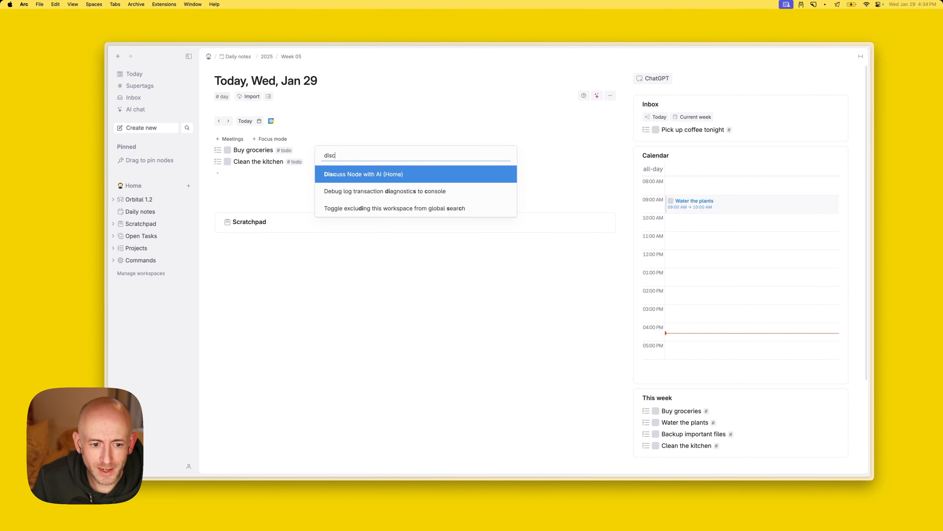
key(Return)
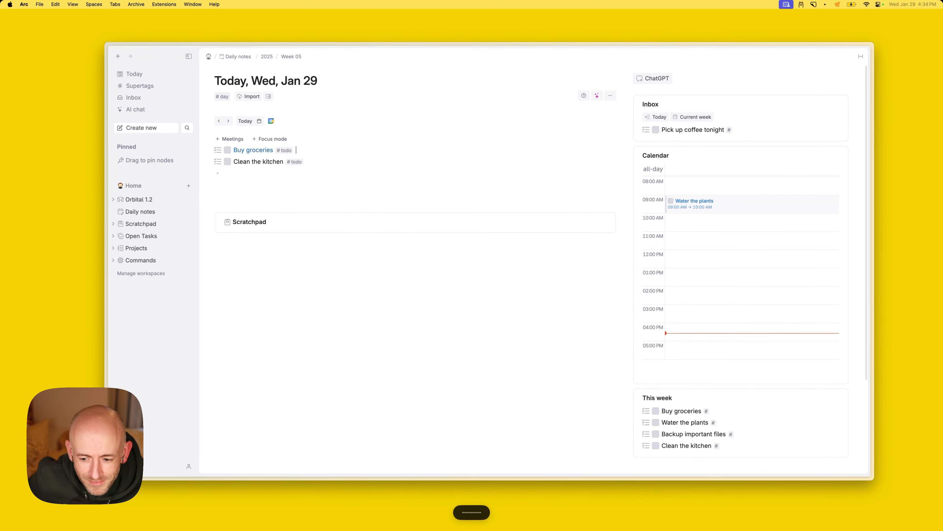
Expand Buy groceries, send its node ID to the AI and have the voice assistant add a list of grocery items beneath it.
click(209, 150)
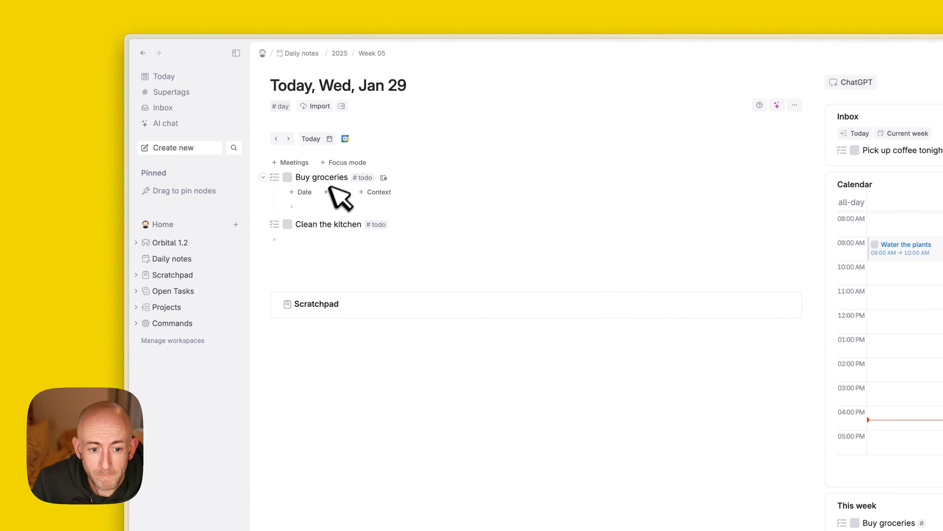
click(332, 177)
key(Down)
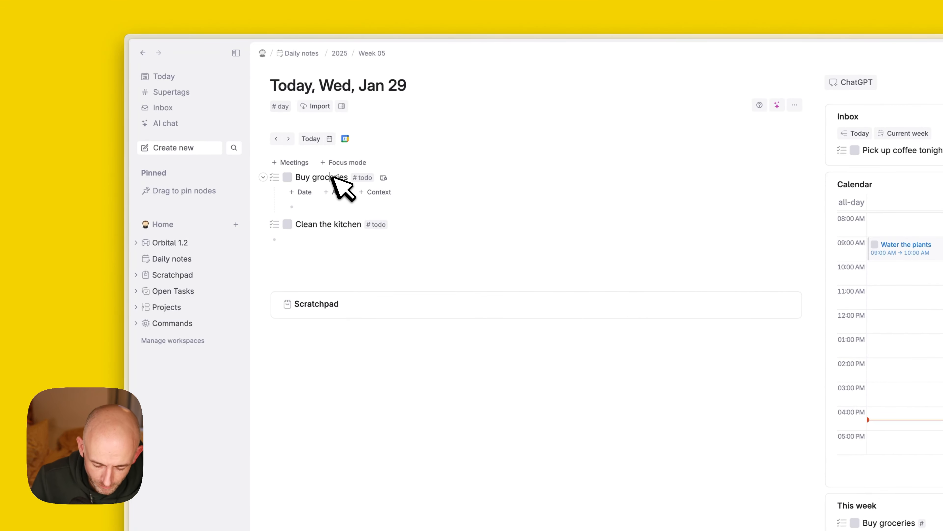
key(super+k)
text(send)
key(Down)
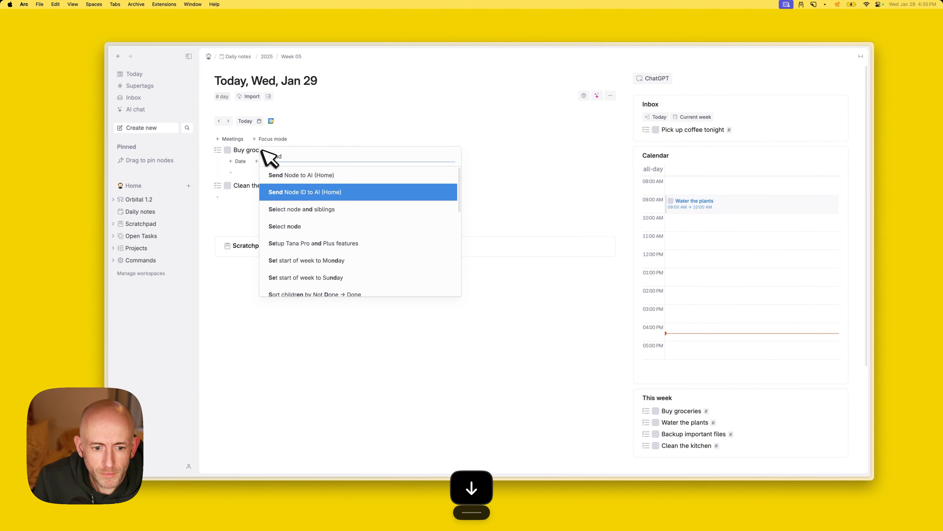
key(Return)
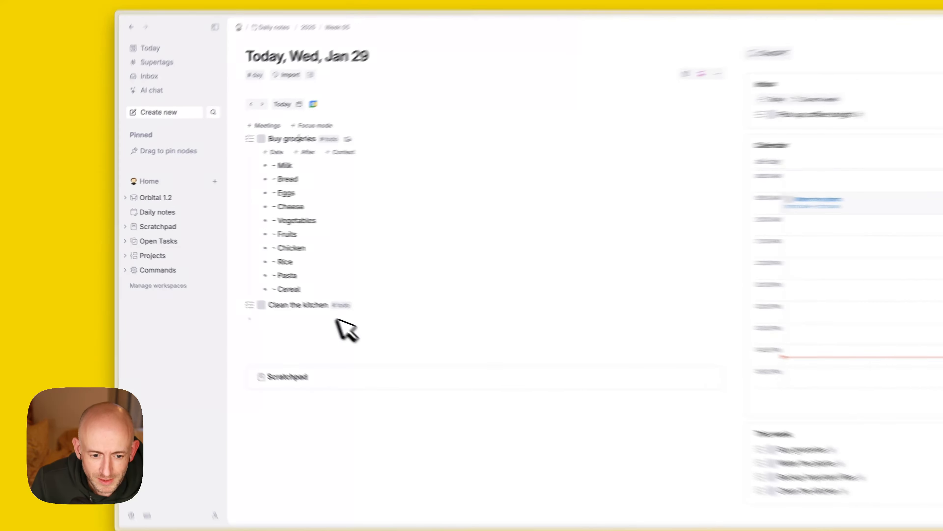
click(273, 302)
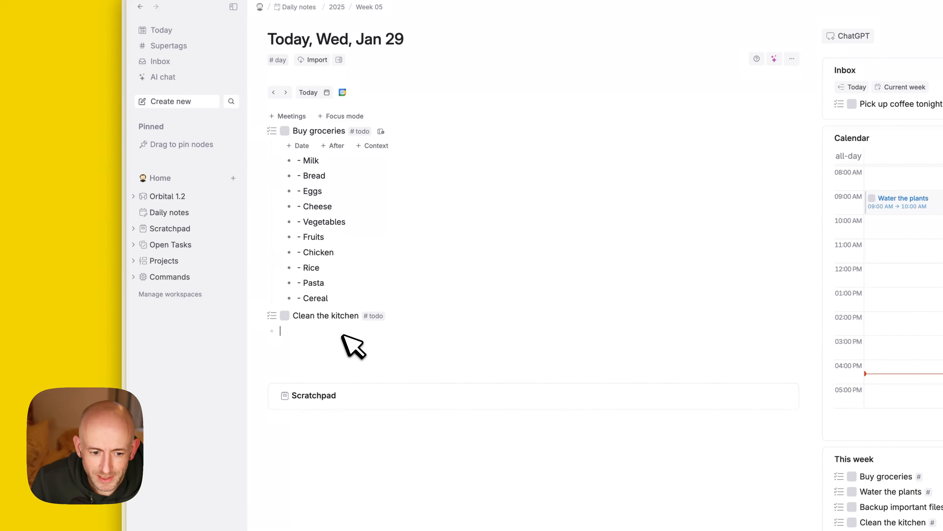
key(ctrl+a)
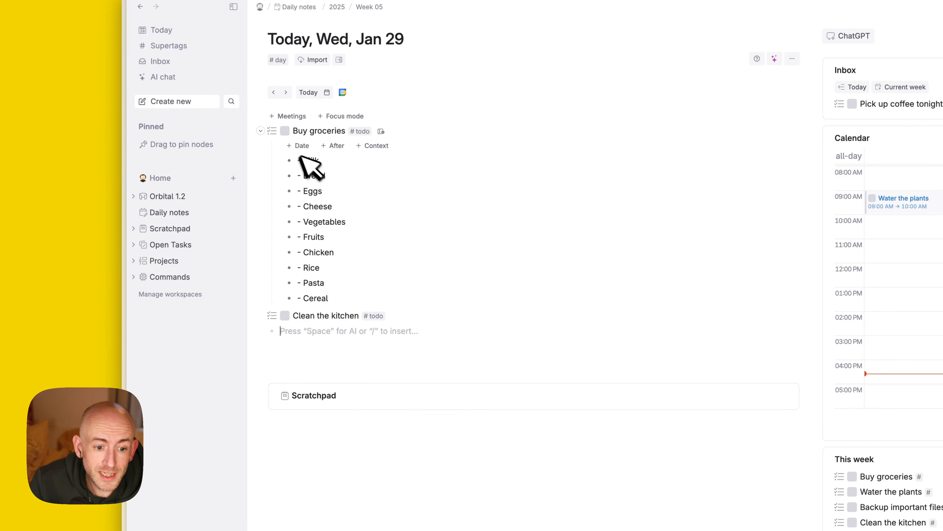
Remove the leading dashes from Milk, Bread, Eggs, Cheese and Vegetables under Buy groceries.
click(308, 164)
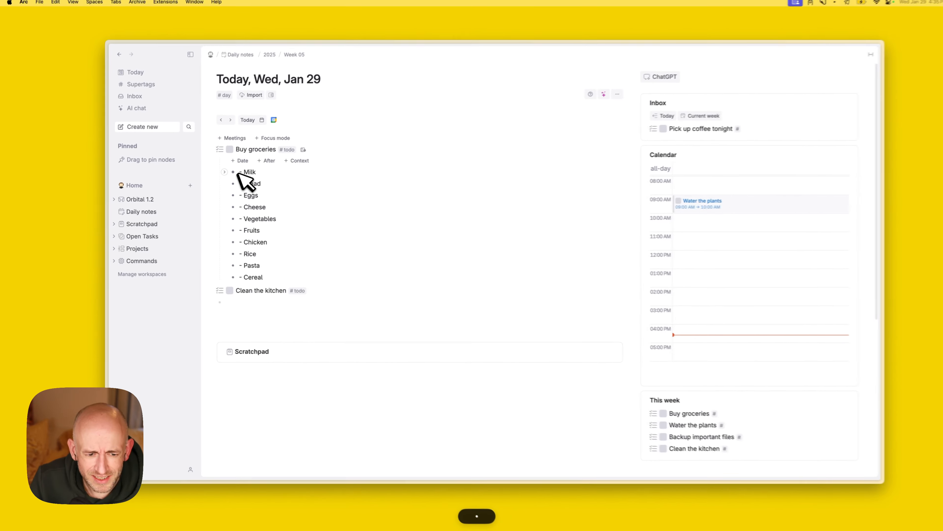
key(BackSpace)
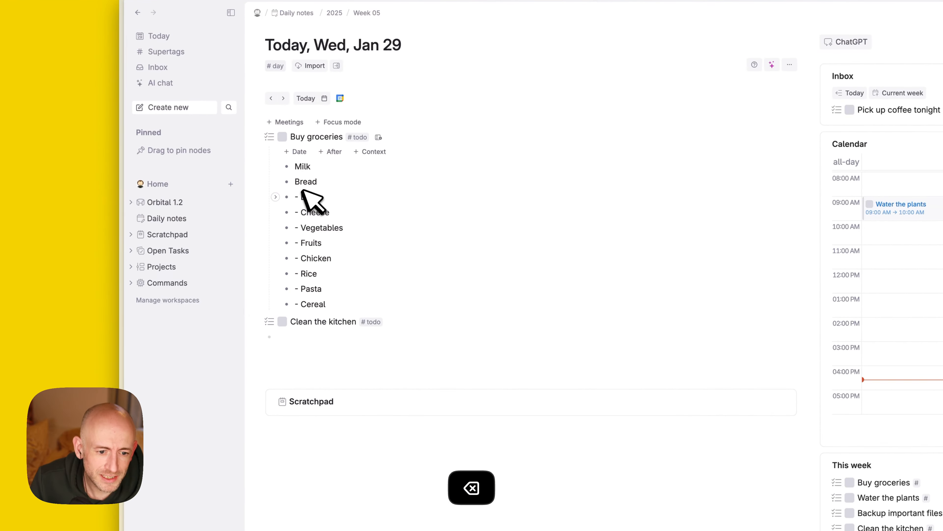
click(301, 197)
key(BackSpace)
key(BackSpace)
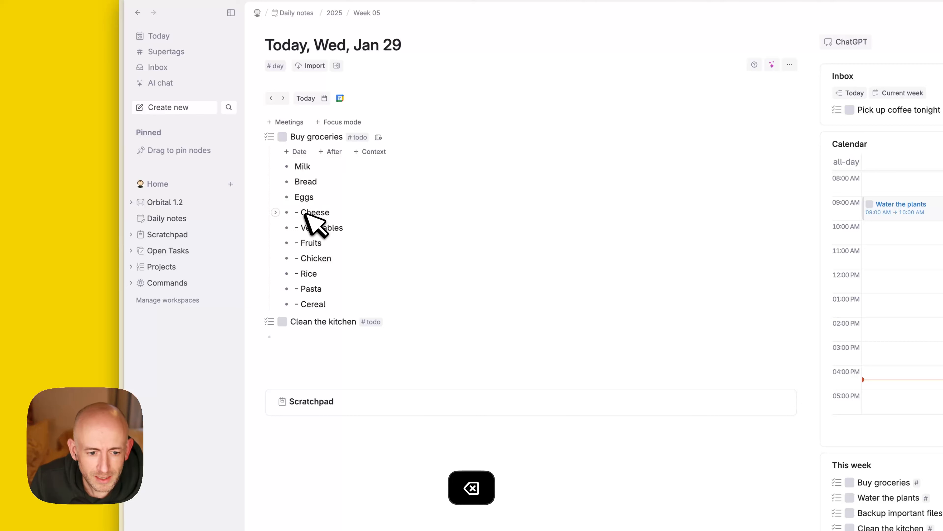
click(301, 212)
key(BackSpace)
key(BackSpace)
click(301, 227)
key(BackSpace)
key(BackSpace)
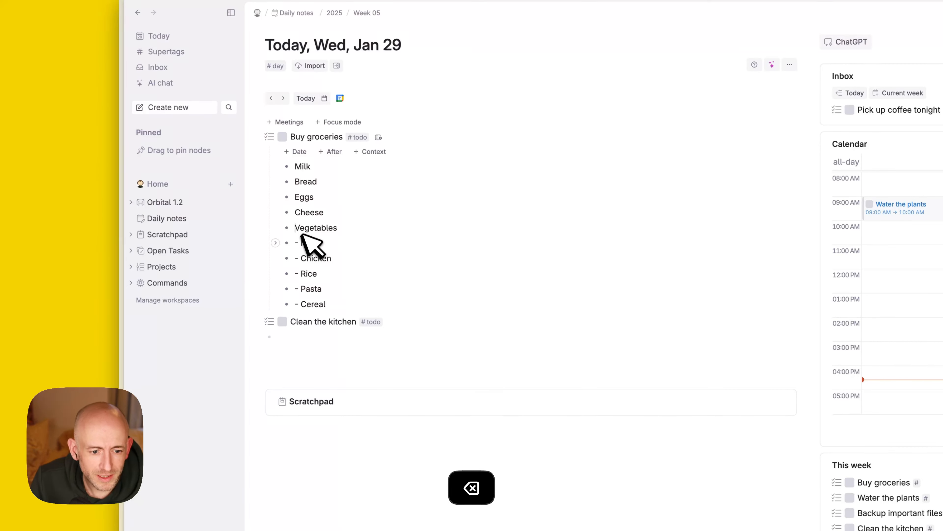
Delete the Fruits, Chicken, Rice, Pasta and Cereal items from the Buy groceries list.
shift+click(308, 303)
key(BackSpace)
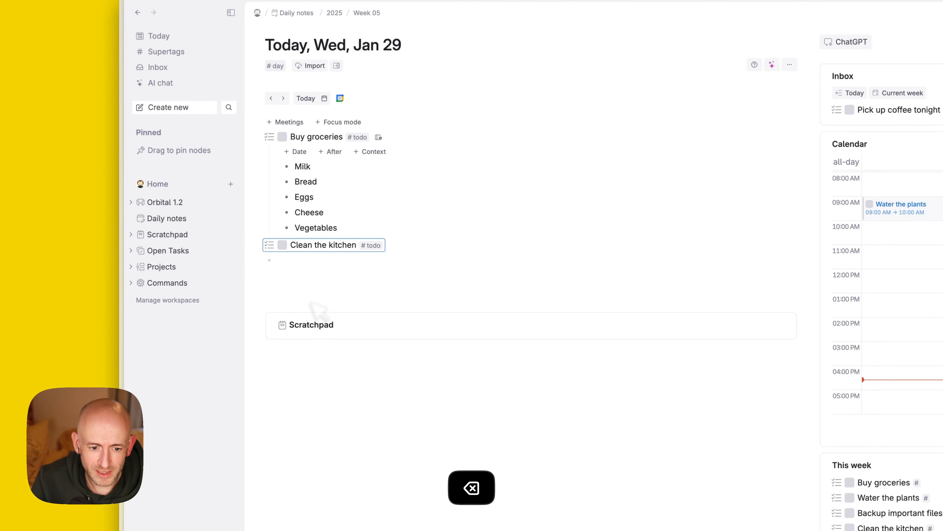
click(335, 275)
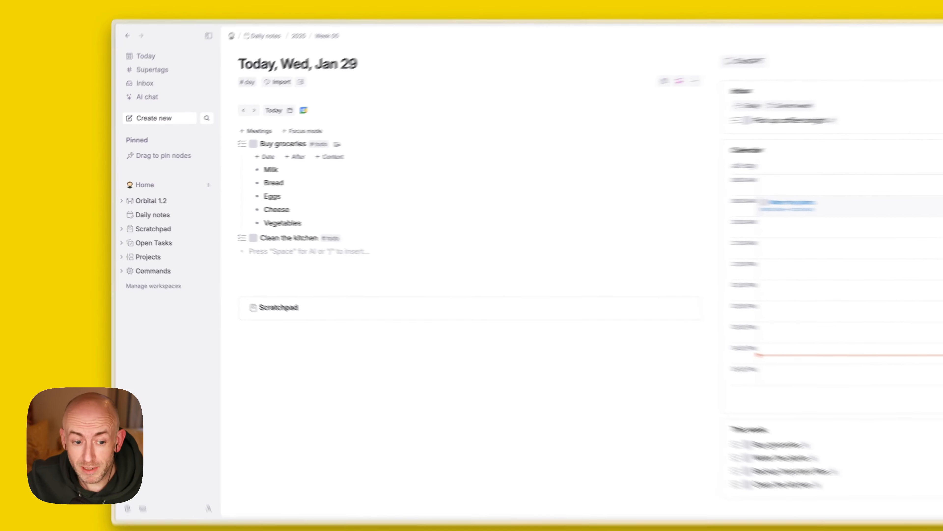
Add Coffee to the Buy groceries list through the voice assistant and collapse the task.
key(ctrl+a)
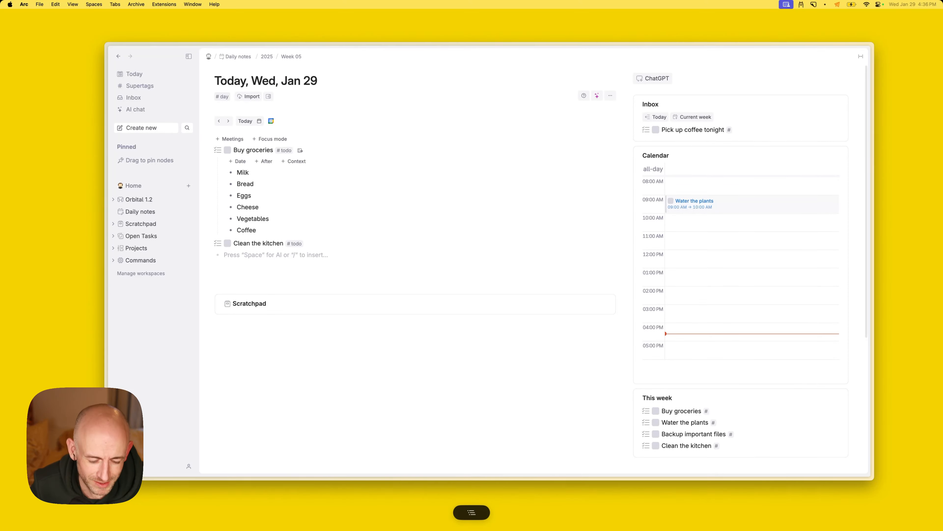
key(ctrl+a)
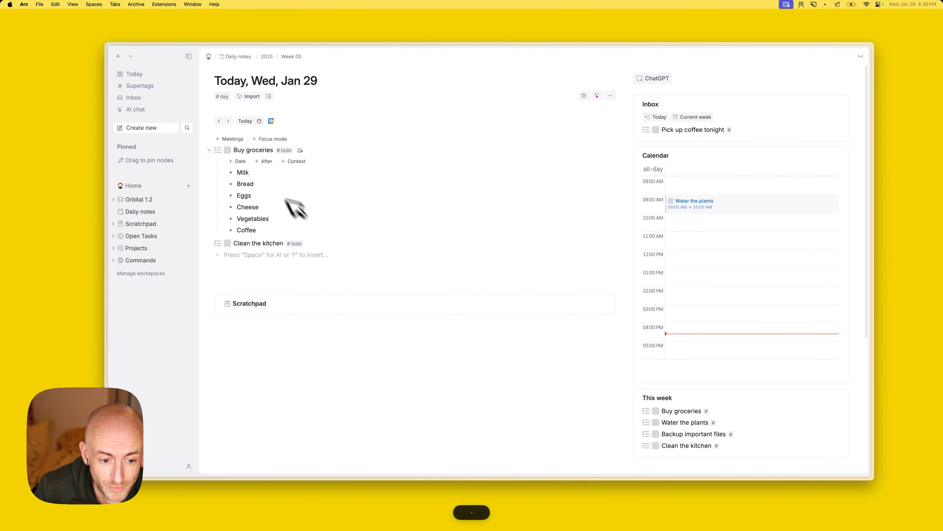
click(211, 150)
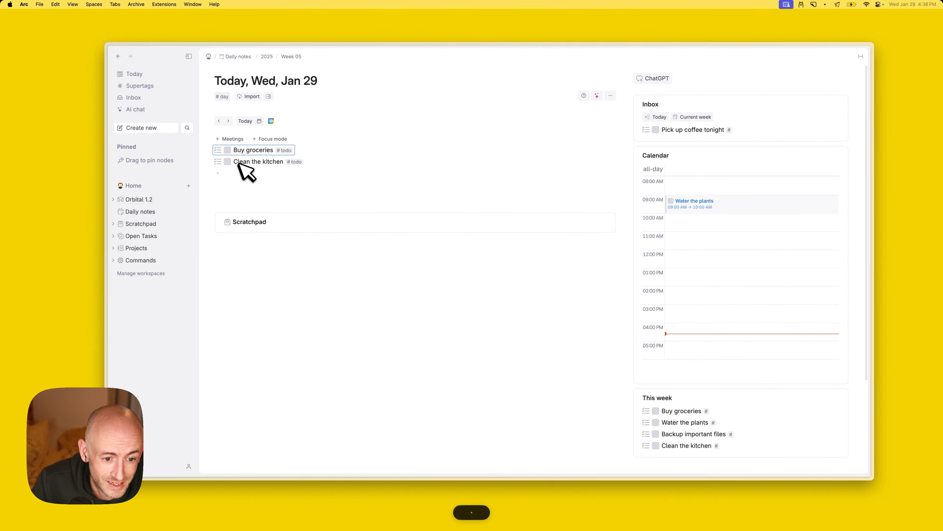
click(239, 173)
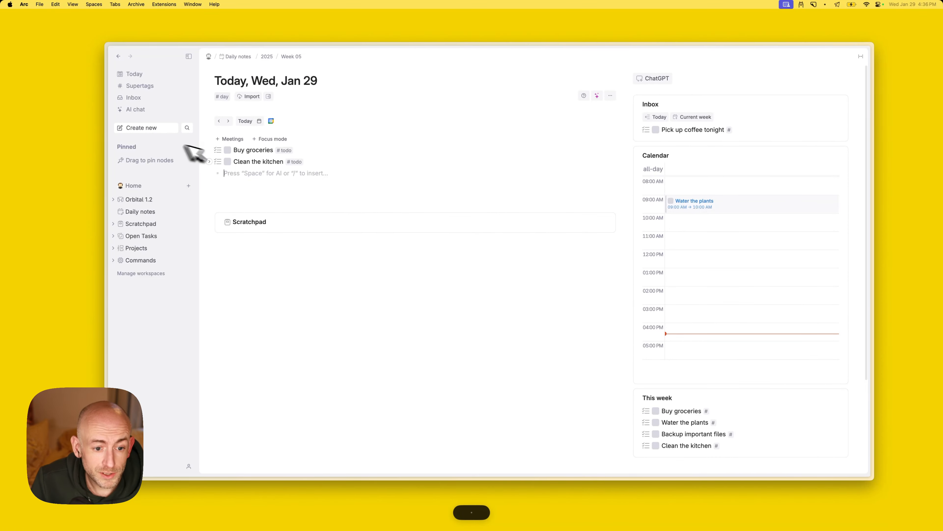
Mark Buy groceries as done and go to the Week 05 page.
click(227, 149)
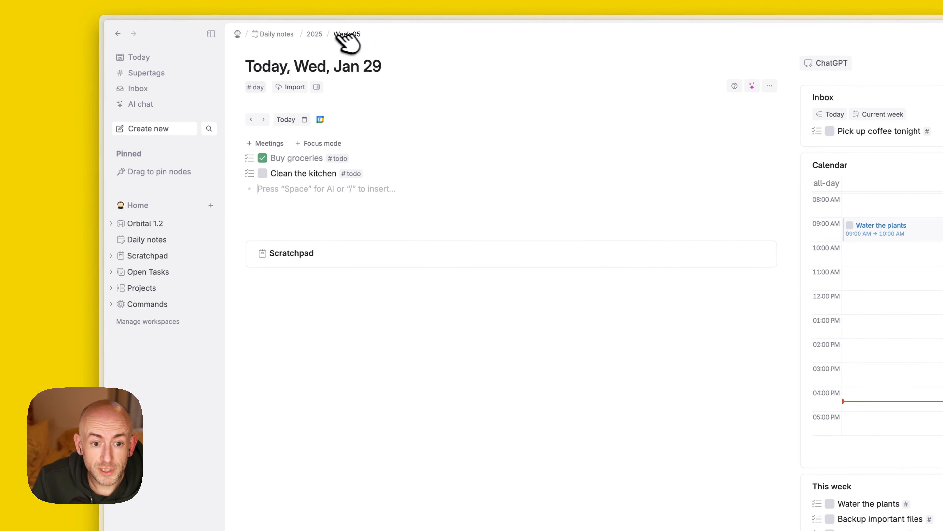
click(339, 34)
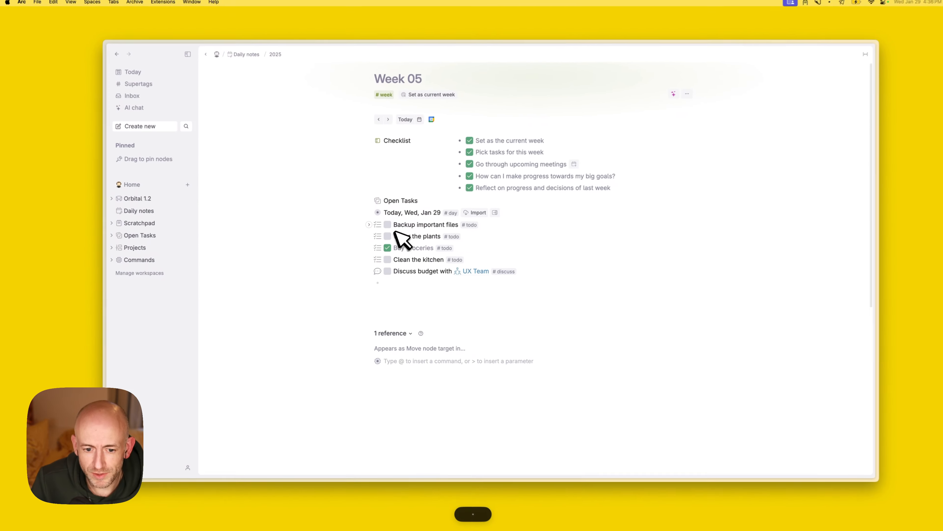
On today's page, mark Pick up coffee tonight in the inbox as done and move it to the current day.
click(387, 249)
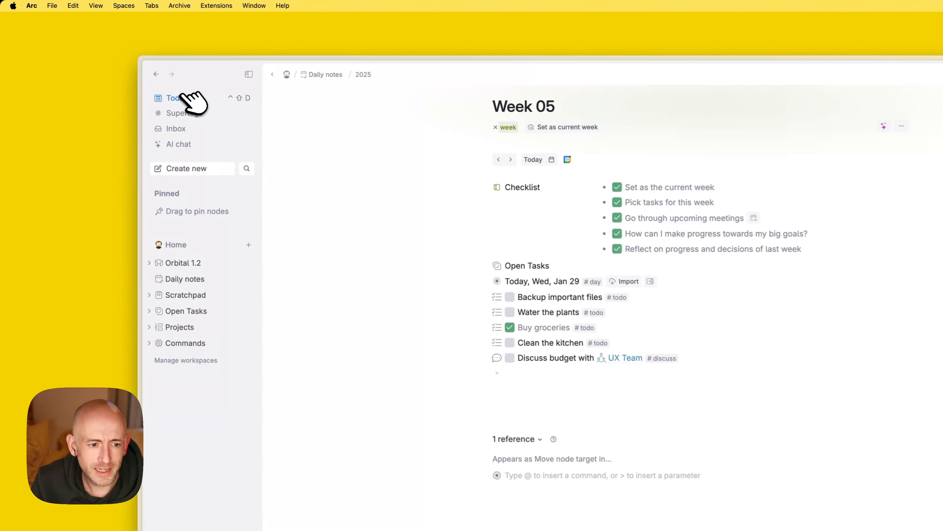
click(145, 76)
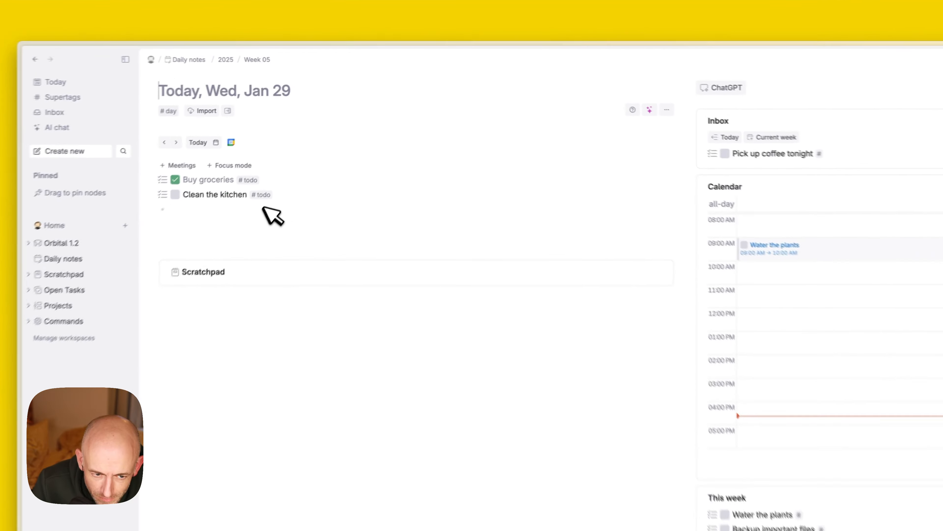
click(268, 172)
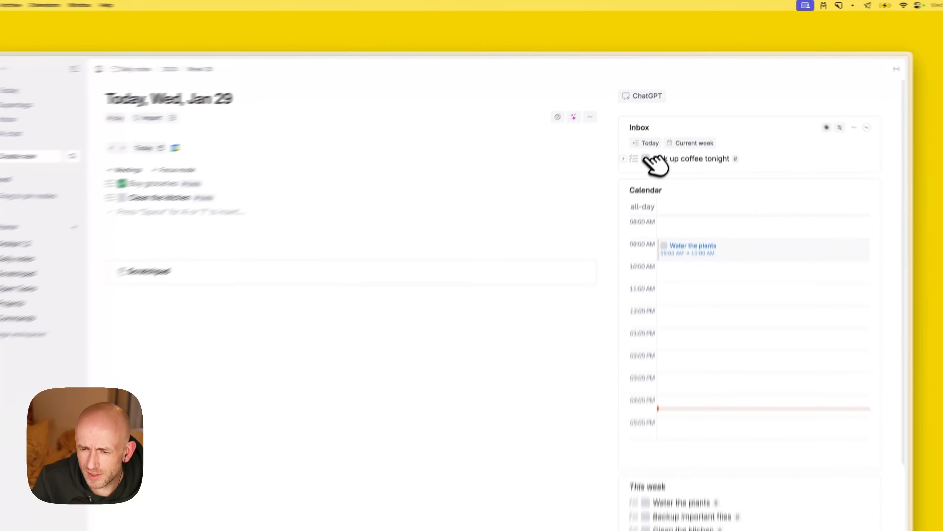
click(656, 129)
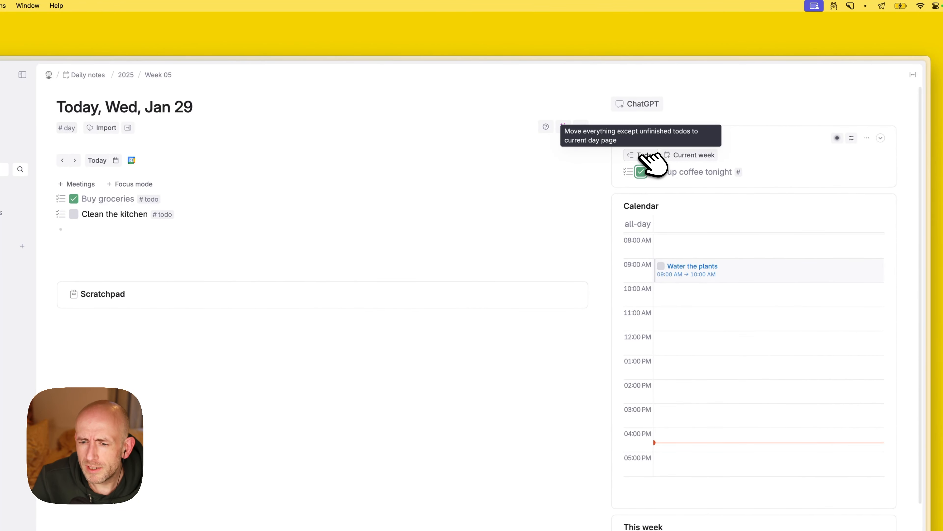
click(646, 154)
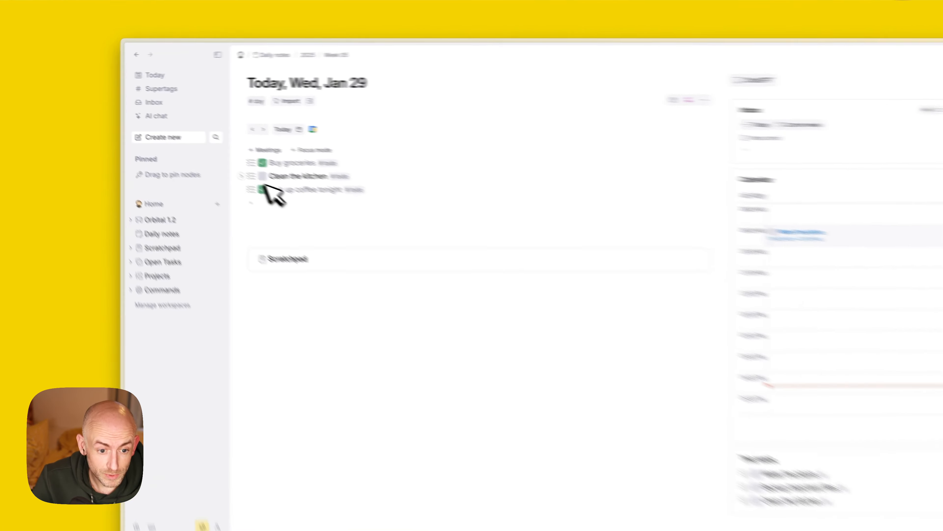
Try to relocate the Clean the kitchen task on today's page with the Move to command.
super+click(244, 161)
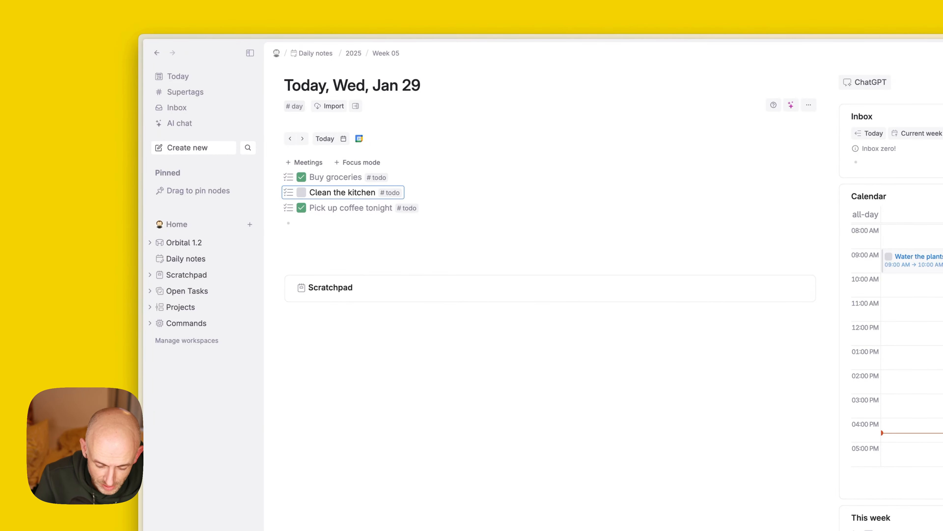
key(super+k)
text(move)
key(Return)
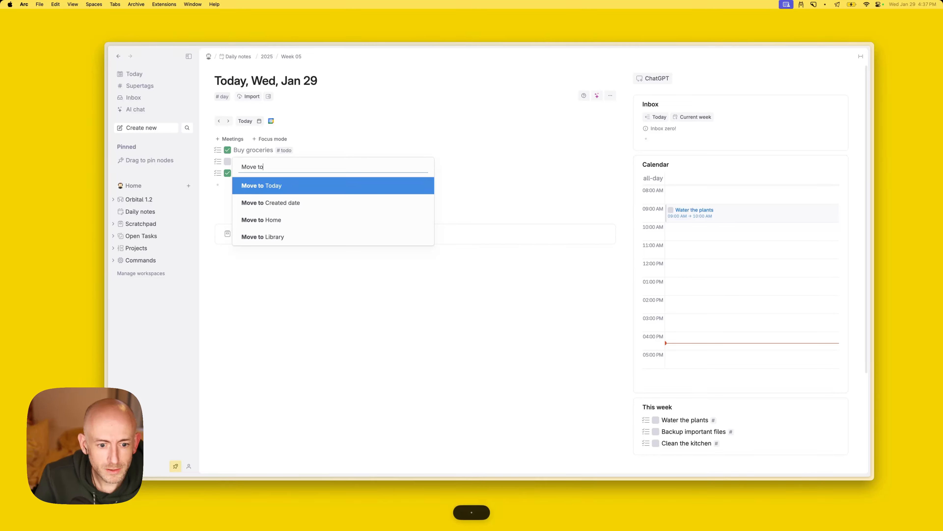
key(Return)
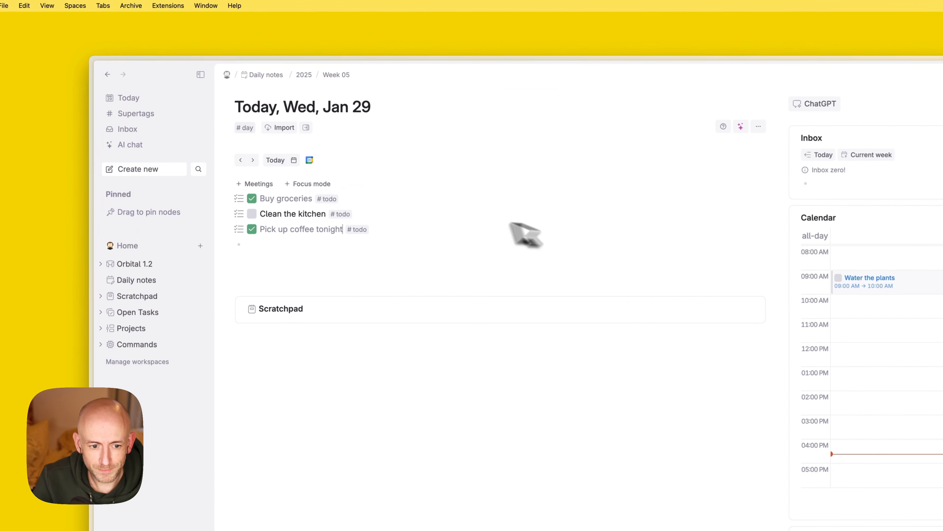
key(super+shift+k)
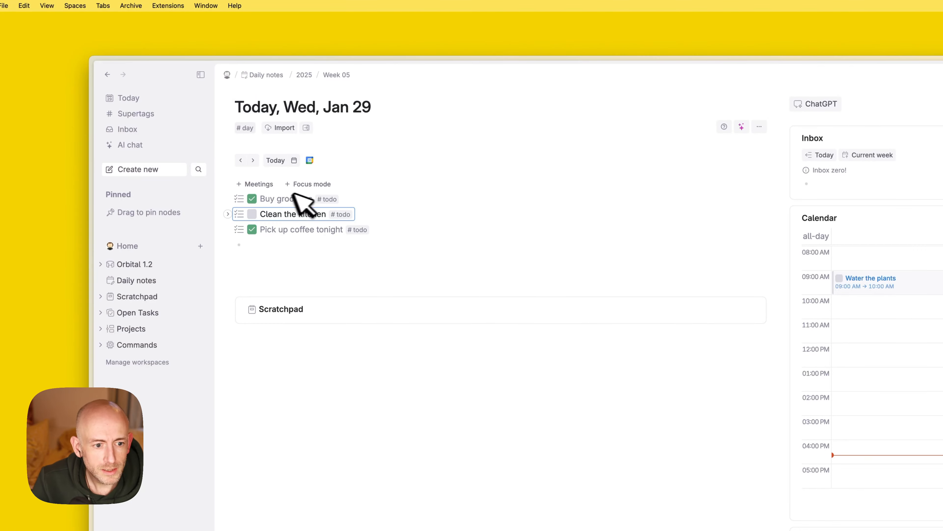
Copy the Clean the kitchen task from today's page into the Inbox and return to today's page.
key(super+c)
click(128, 129)
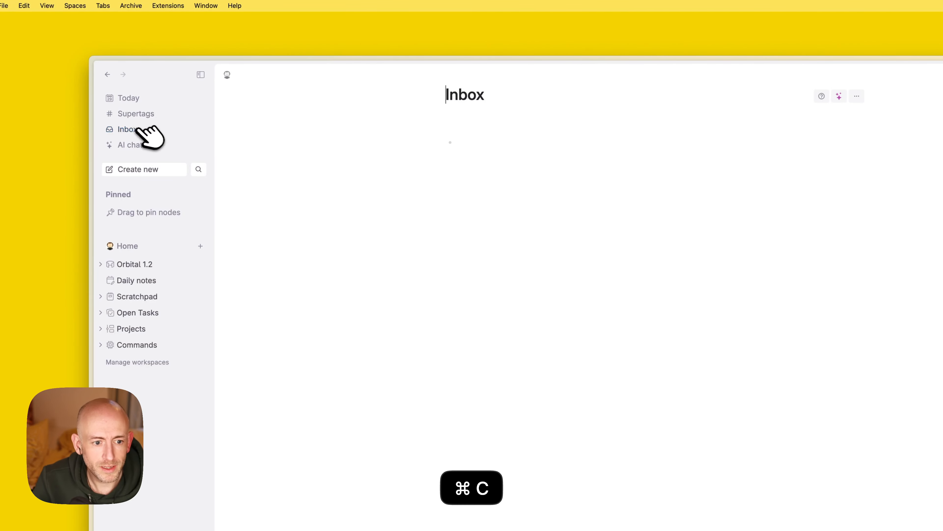
click(468, 143)
key(super+v)
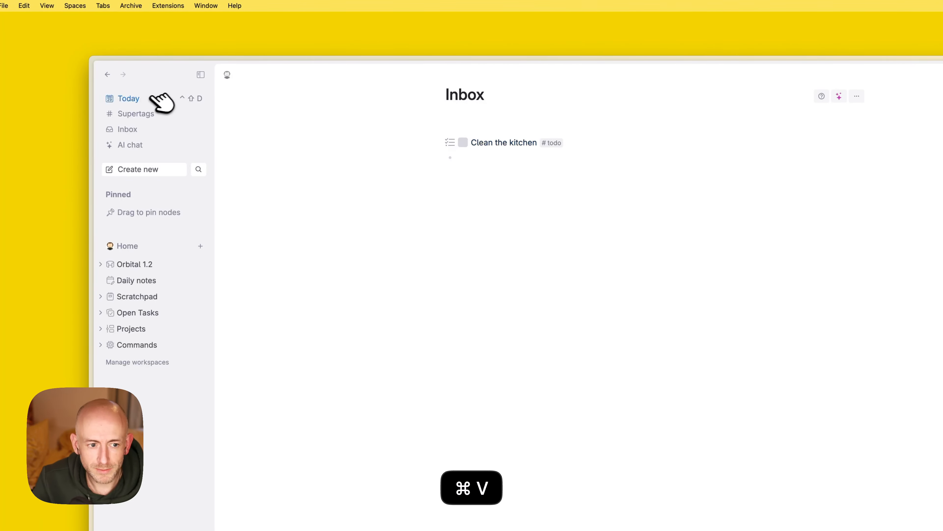
click(163, 99)
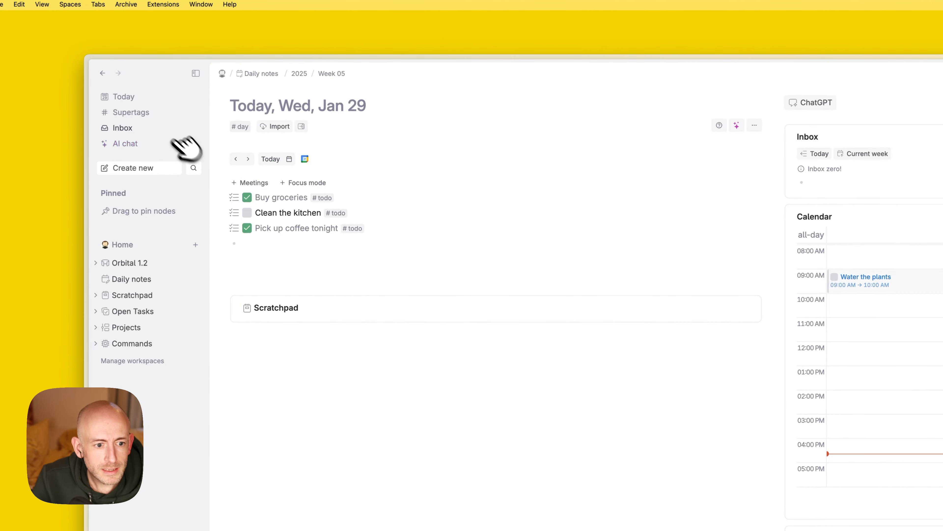
Bring the original Clean the kitchen task to its pasted location in the Inbox.
click(128, 129)
click(506, 145)
key(super+k)
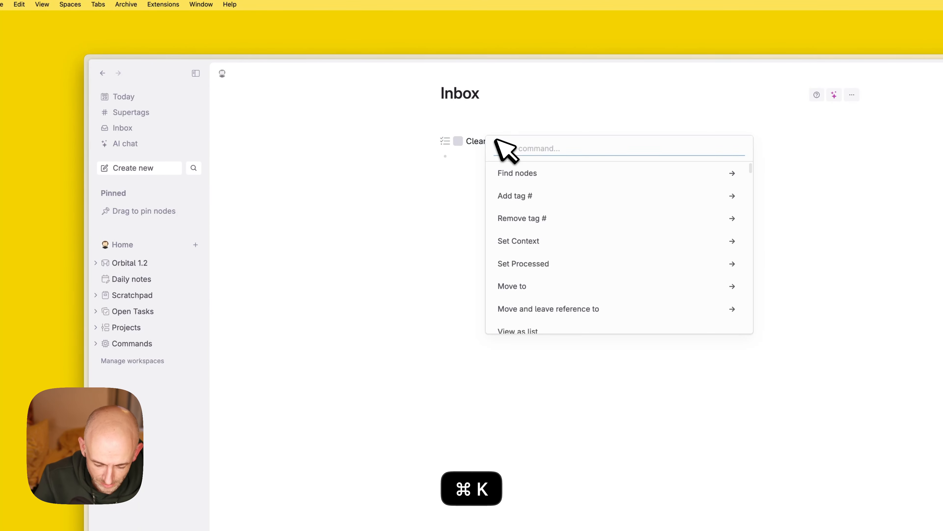
text(br)
key(Return)
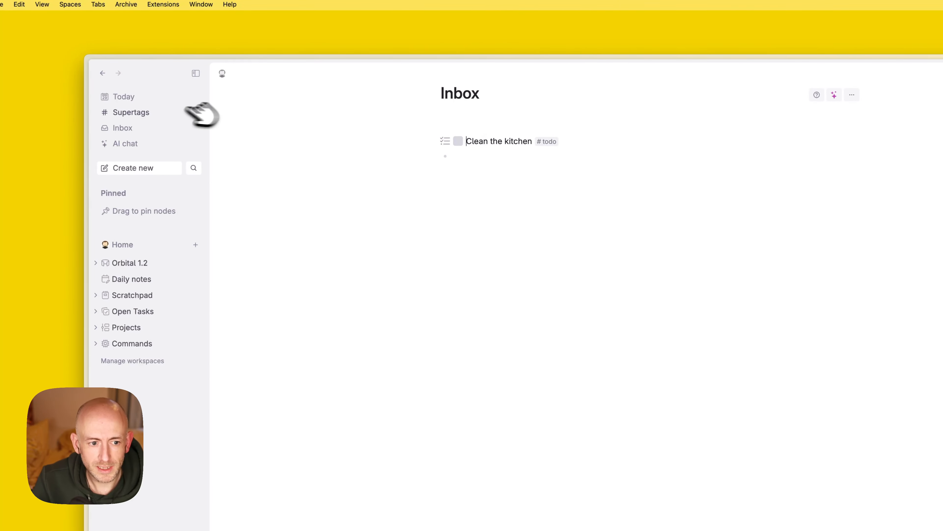
From today's page, move Clean the kitchen out of the inbox to the current week.
click(145, 98)
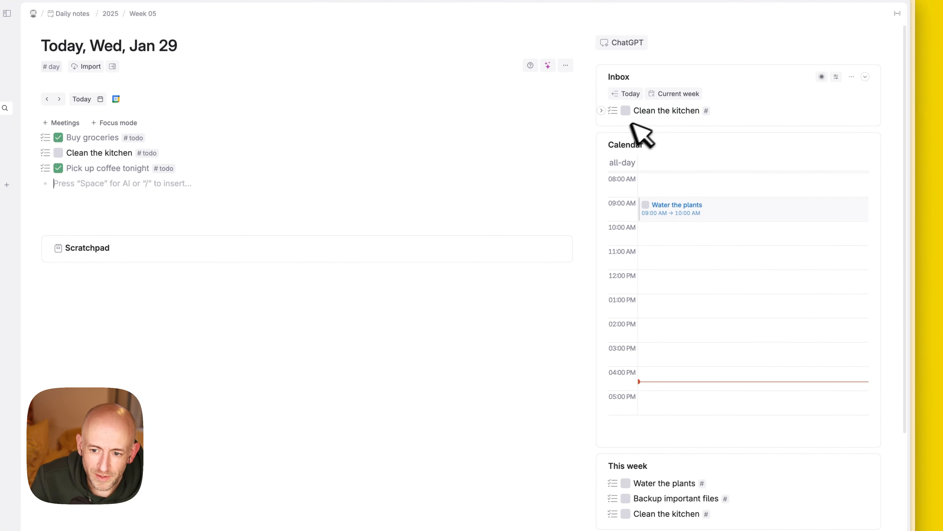
click(686, 94)
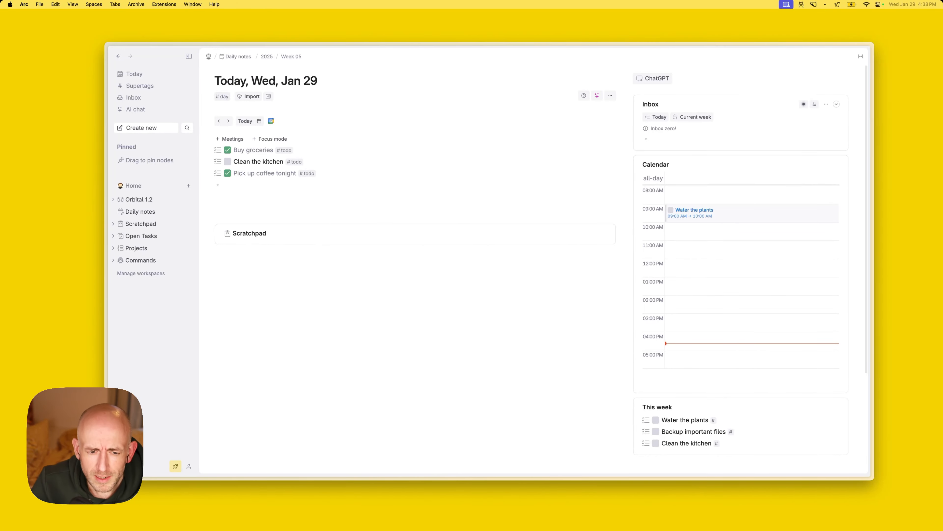
click(264, 186)
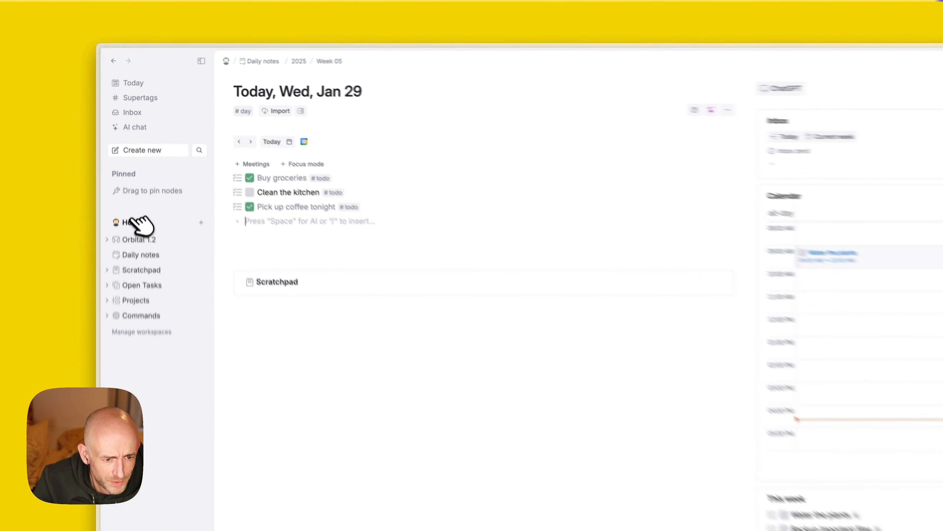
View the supertags in the Home workspace's schema and return to today's page.
click(132, 185)
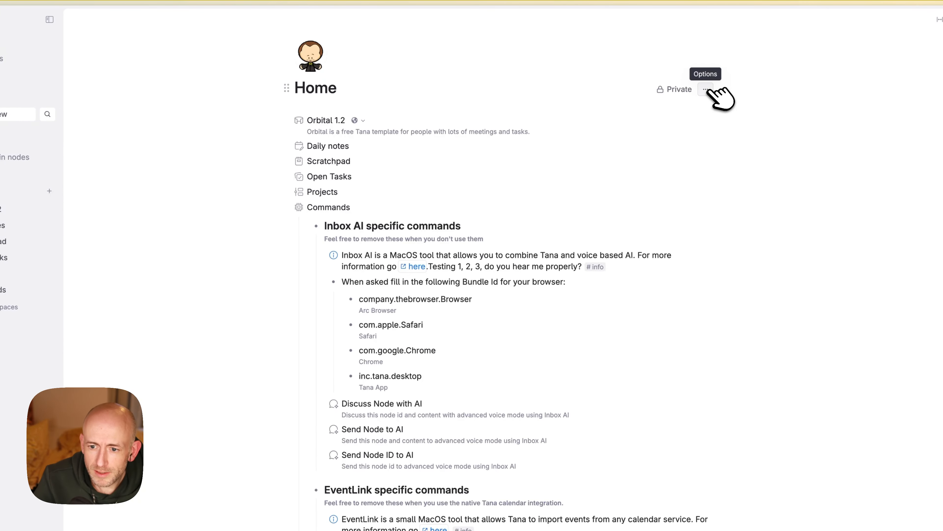
click(705, 89)
click(750, 130)
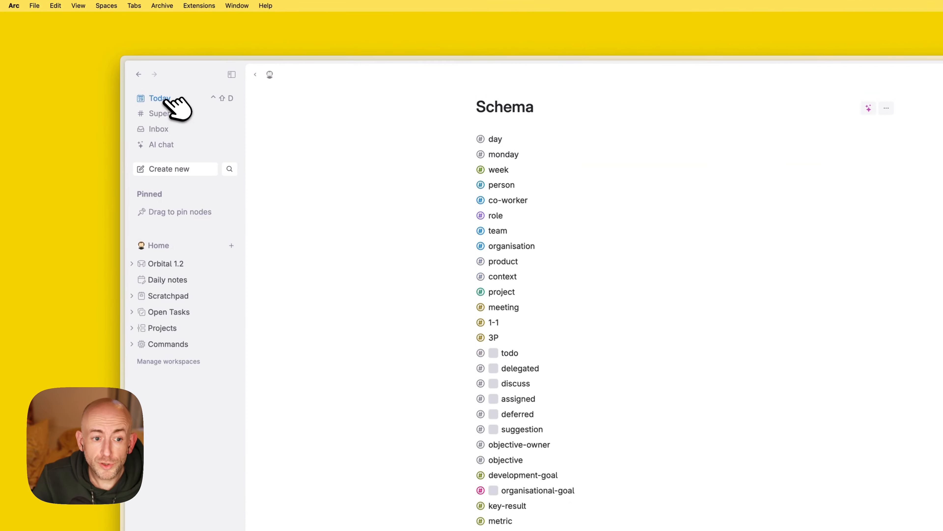
click(166, 99)
click(336, 245)
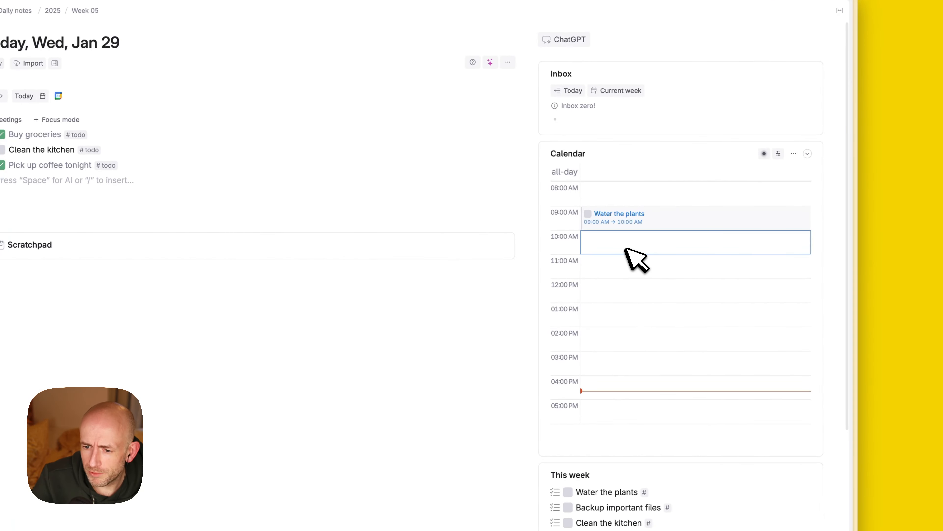
Create a meeting titled UX Stand-up from 10:00 AM to 11:00 AM in today's calendar.
click(627, 250)
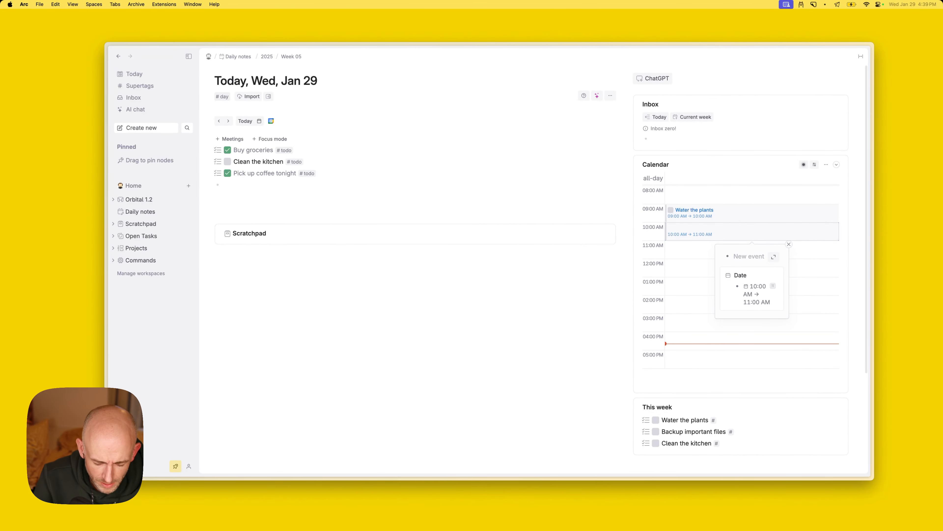
text(UX )
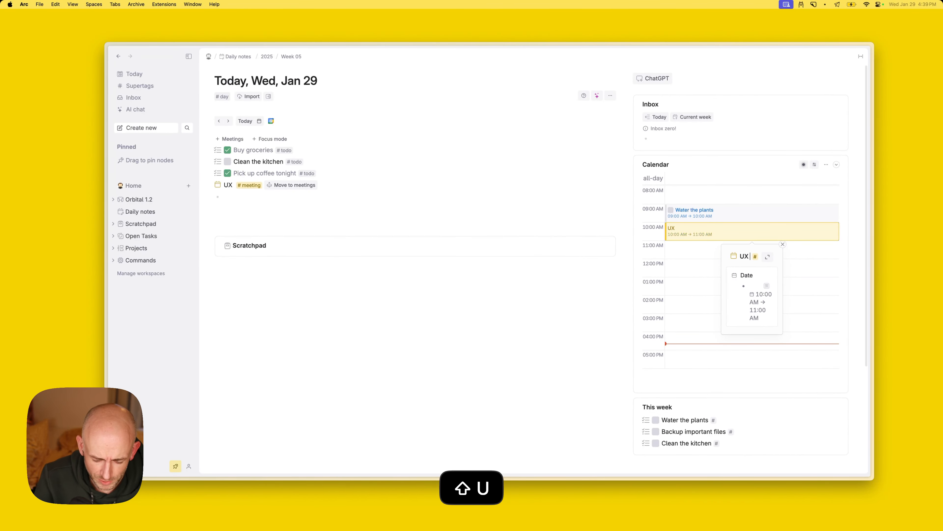
text(Standu)
key(BackSpace)
text(u)
key(BackSpace)
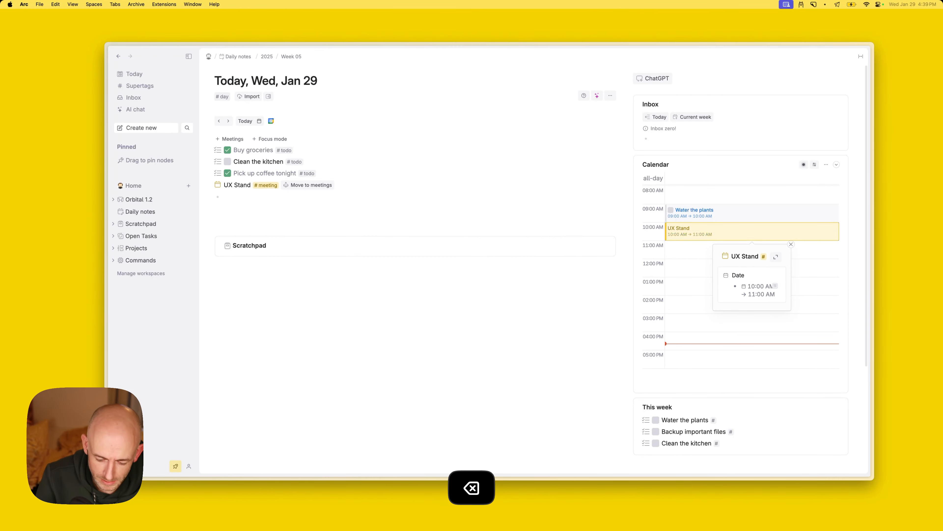
text(-up)
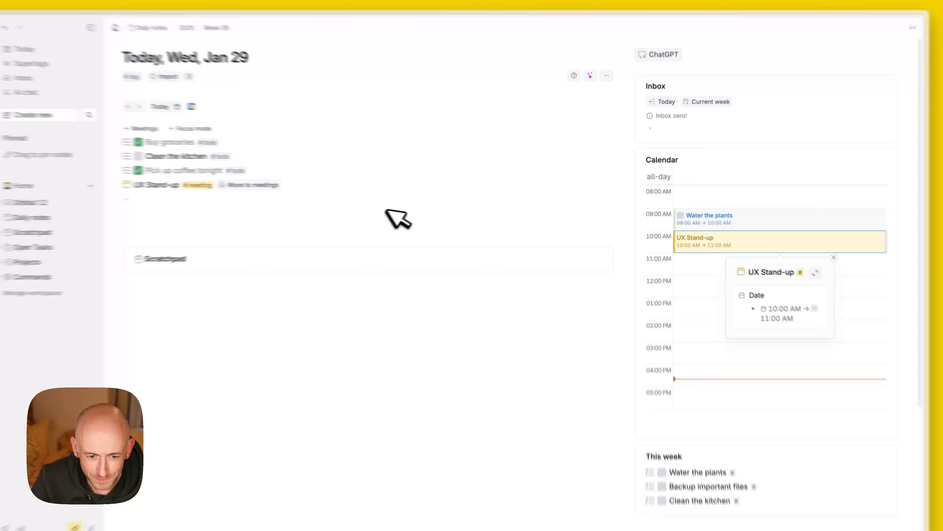
click(377, 205)
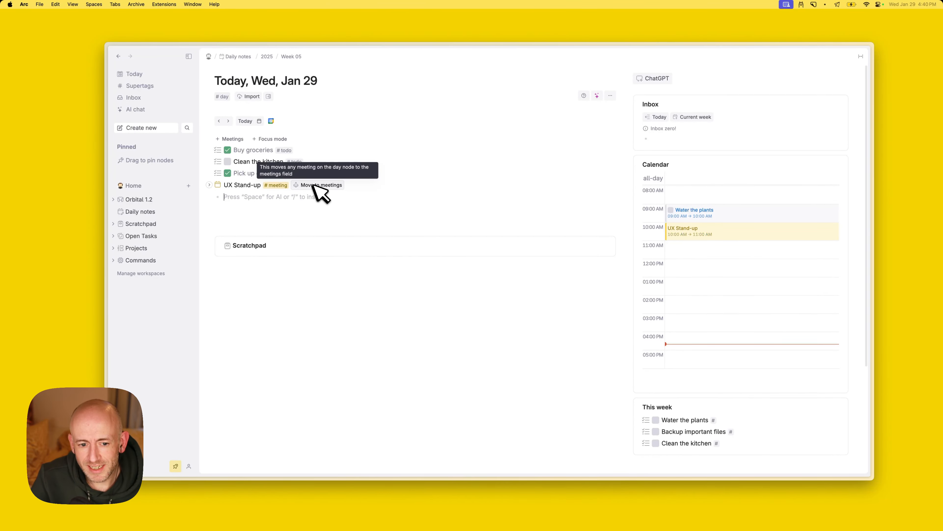
Move UX Stand-up into the day's Meetings field and open the meeting from the calendar.
click(340, 198)
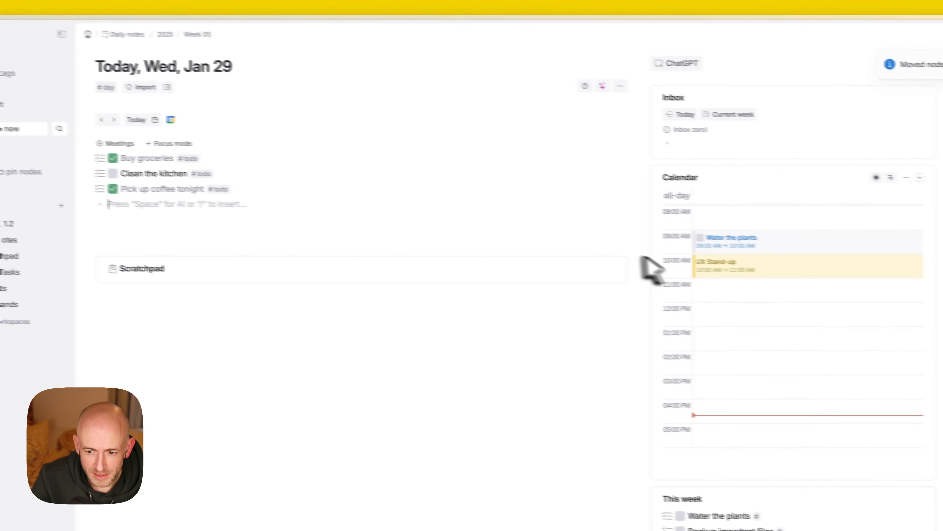
click(123, 143)
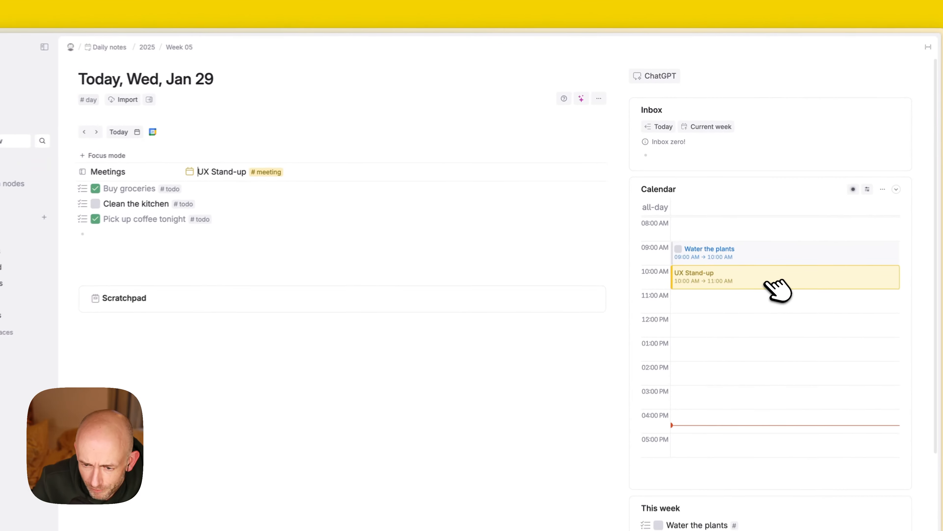
click(737, 234)
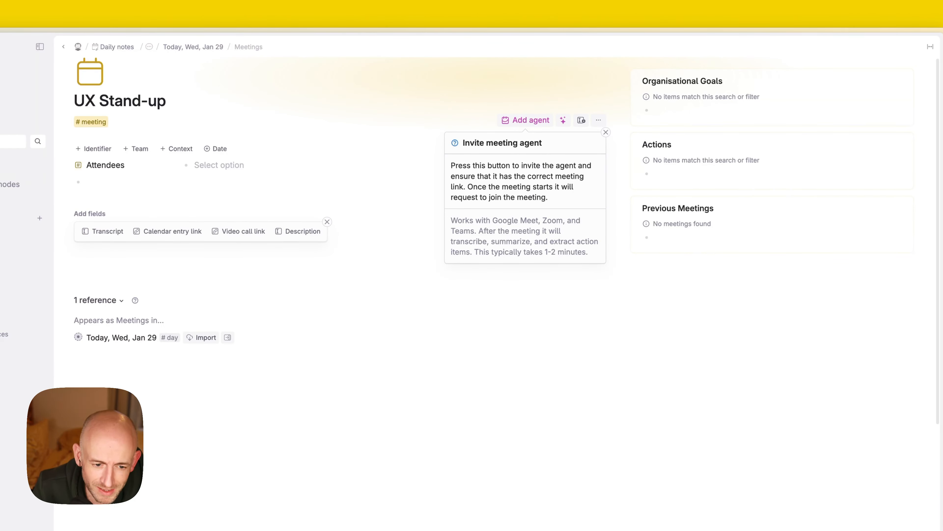
Dismiss the meeting agent hint and the suggested fields box on the UX Stand-up meeting page.
click(606, 132)
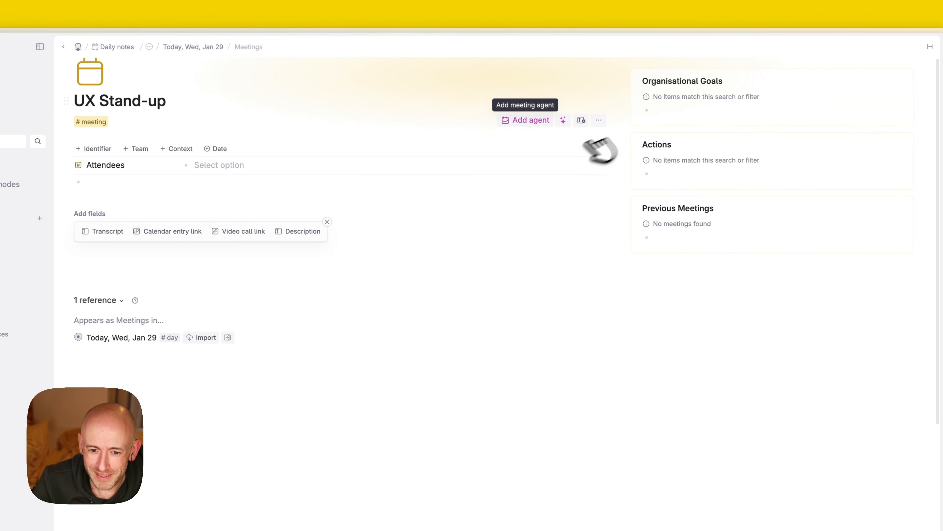
click(327, 222)
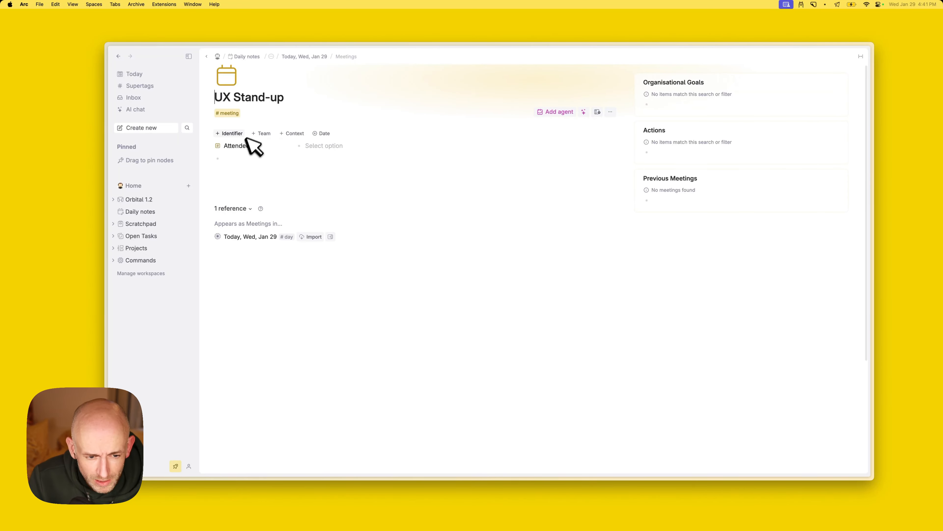
Add the Team field to the UX Stand-up meeting.
click(332, 147)
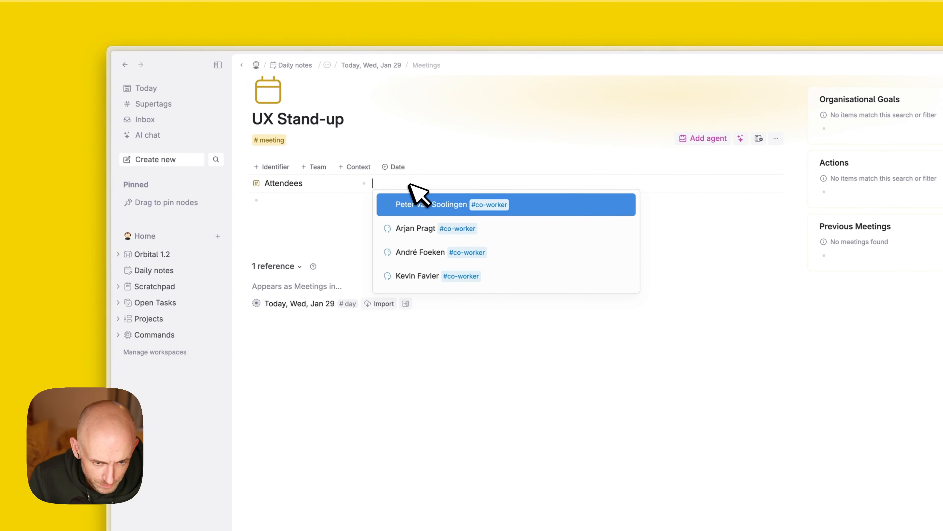
click(284, 153)
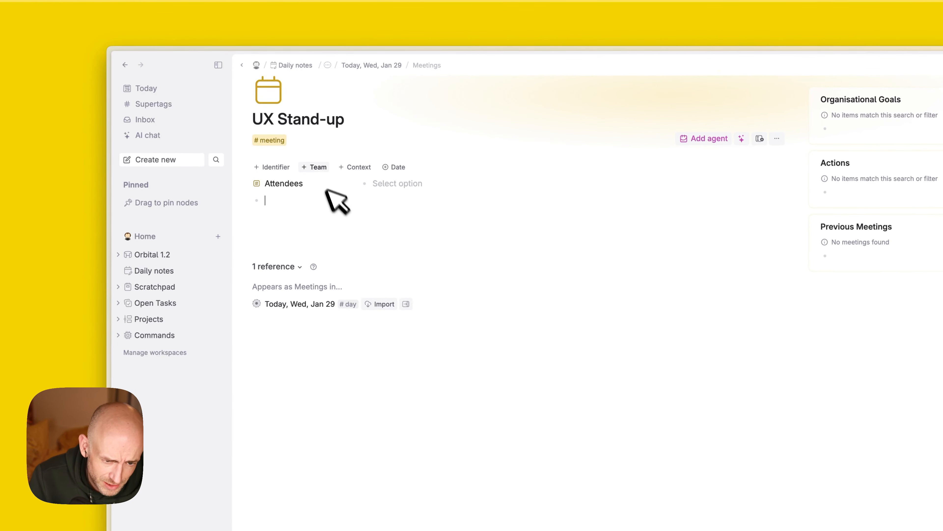
click(319, 167)
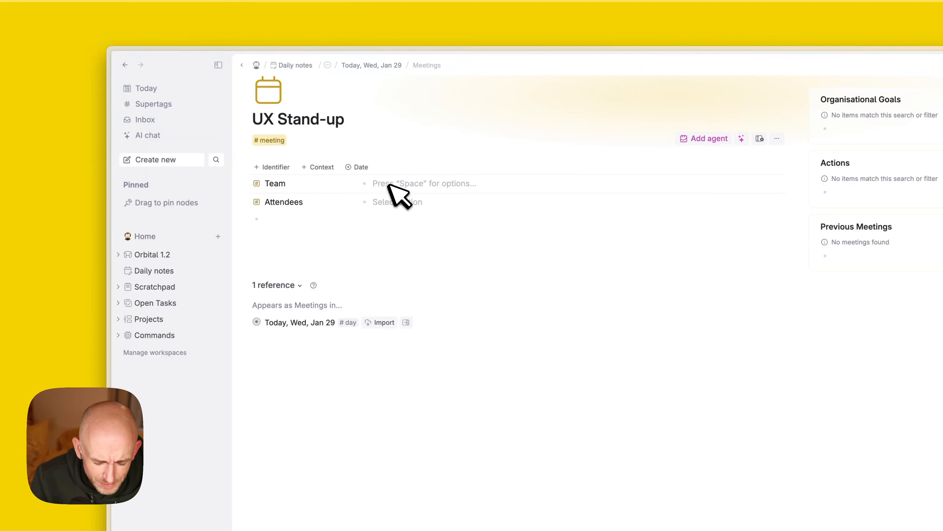
text(nedap)
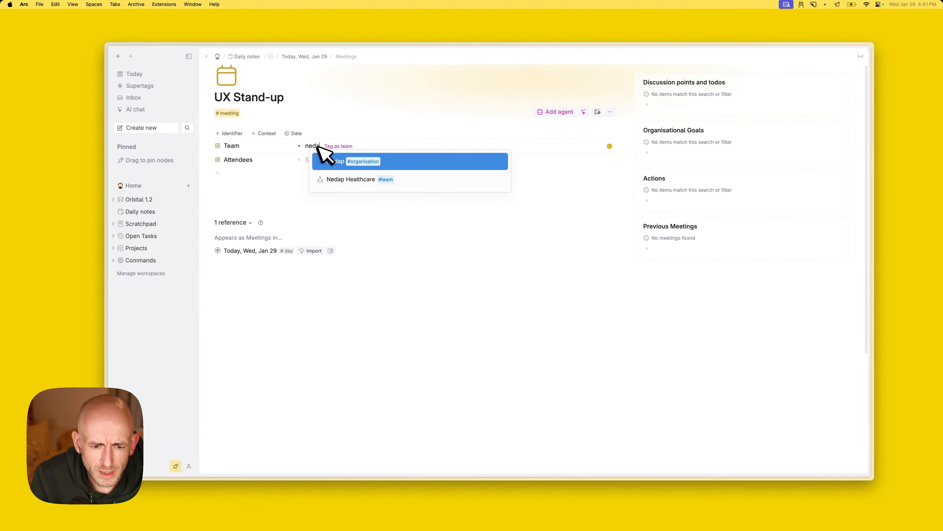
key(super+a)
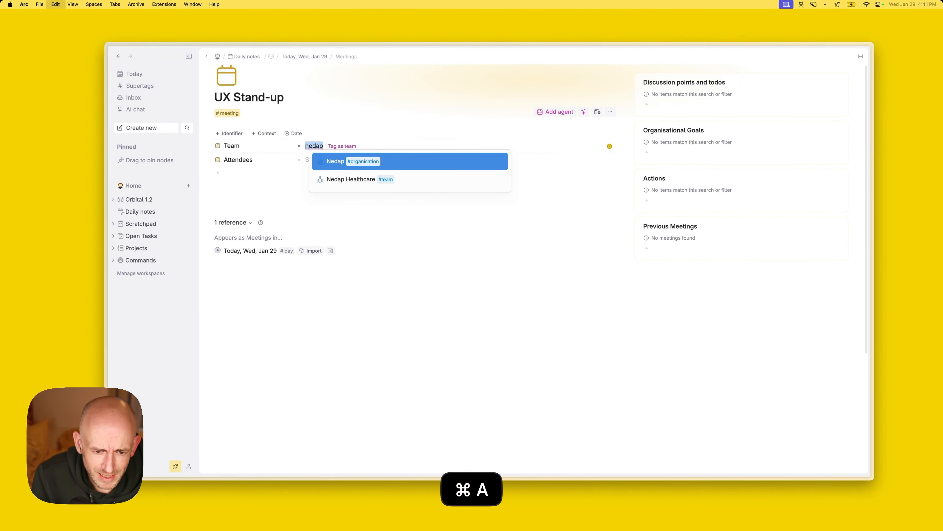
key(BackSpace)
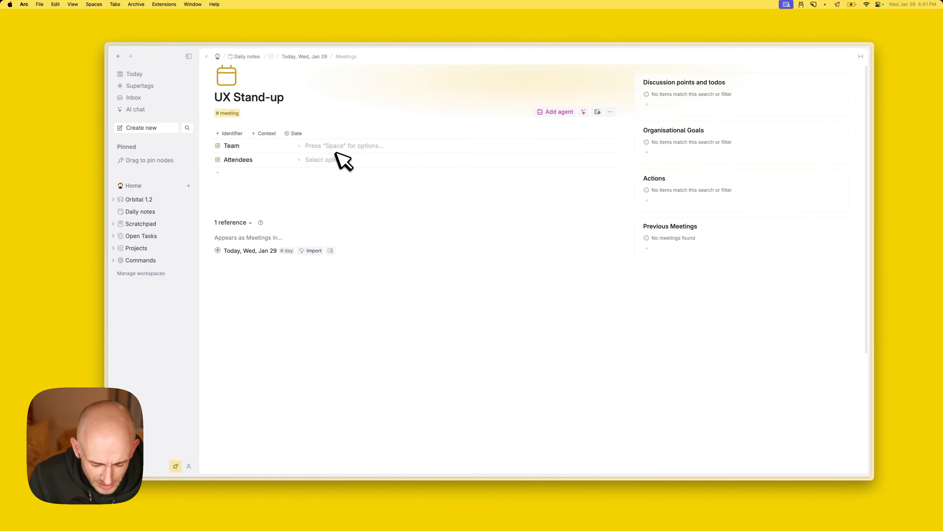
text(Nedap)
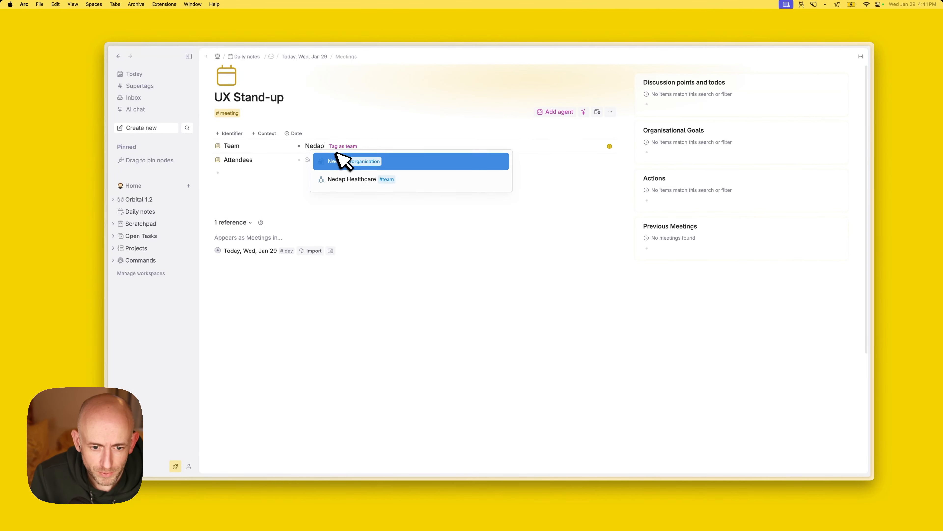
Set the meeting's Team field to UX Team and move that team to the library.
key(super+a)
text(U)
click(342, 160)
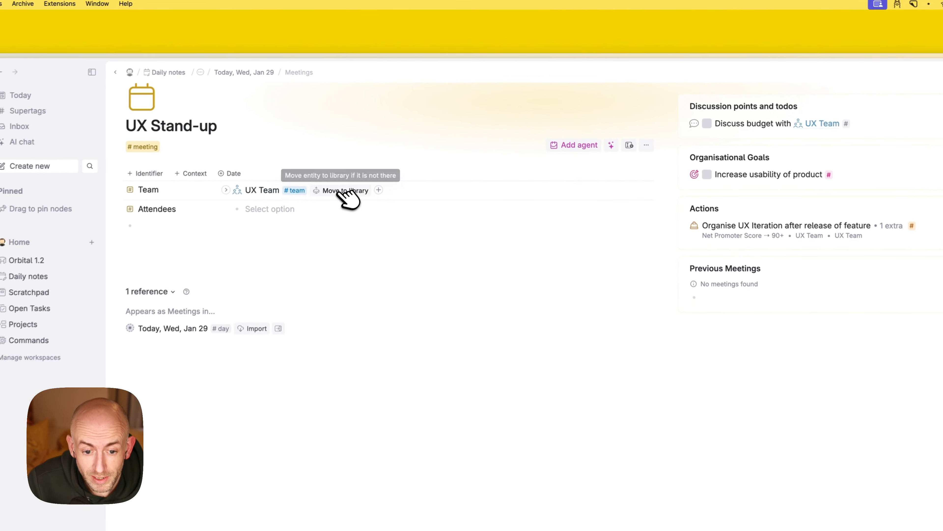
click(382, 145)
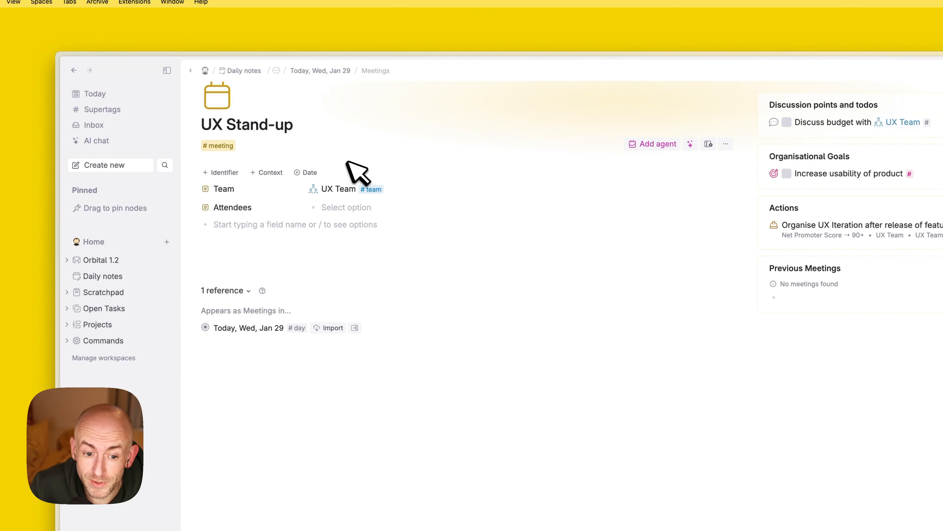
Add the first and last suggested co-workers as attendees of the UX Stand-up meeting.
click(250, 119)
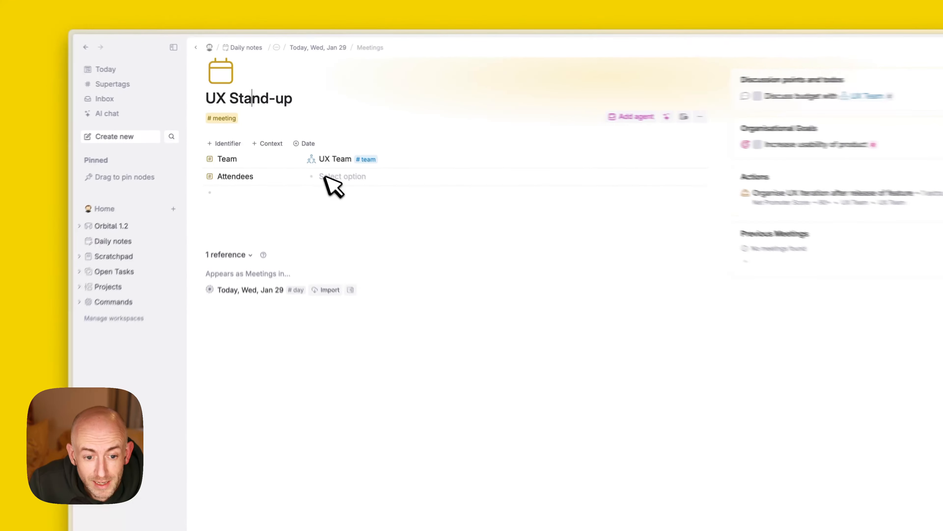
click(319, 159)
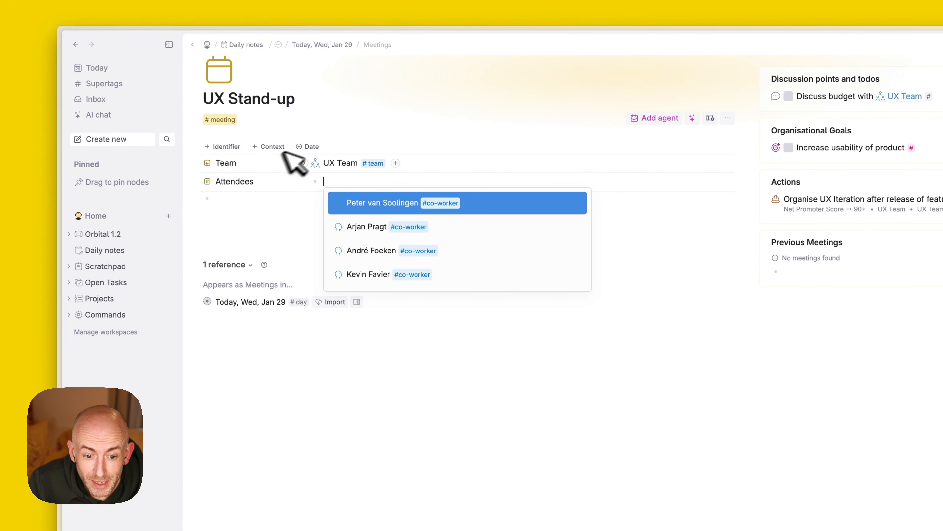
click(373, 203)
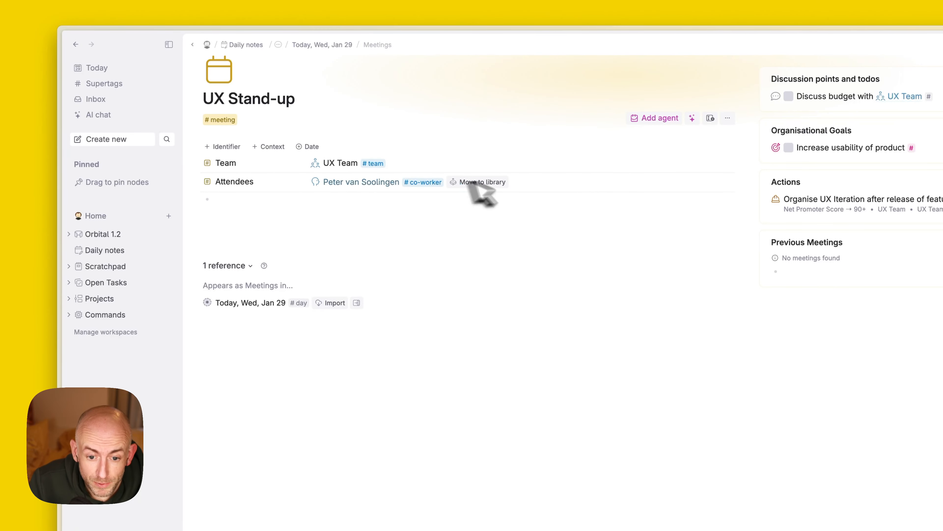
key(Return)
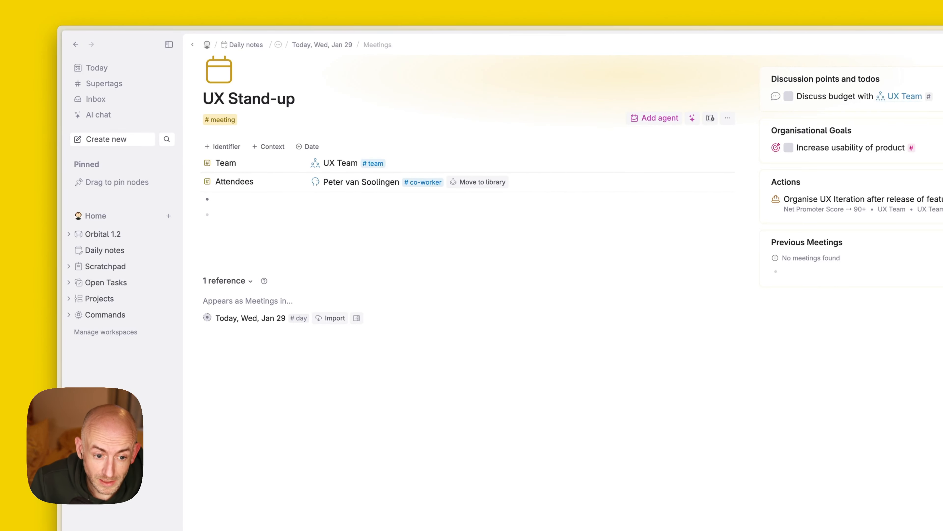
key(BackSpace)
key(Right)
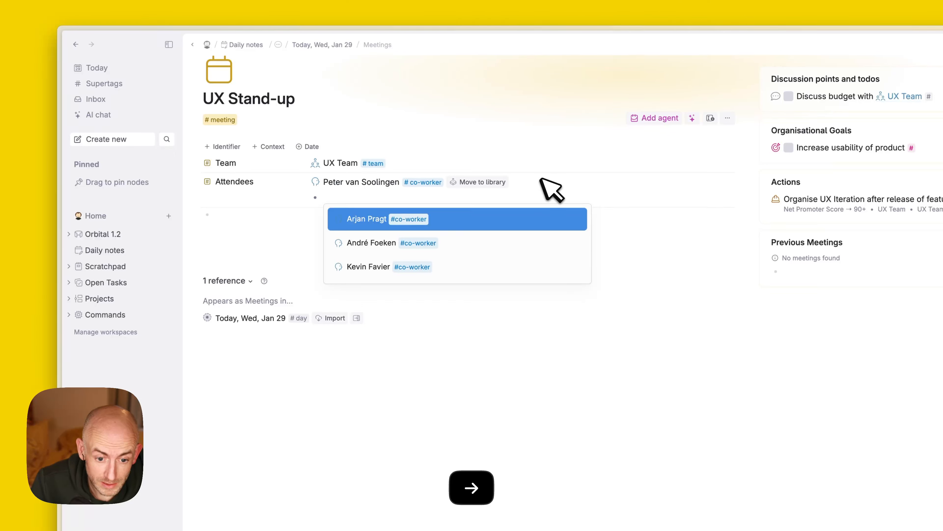
click(364, 266)
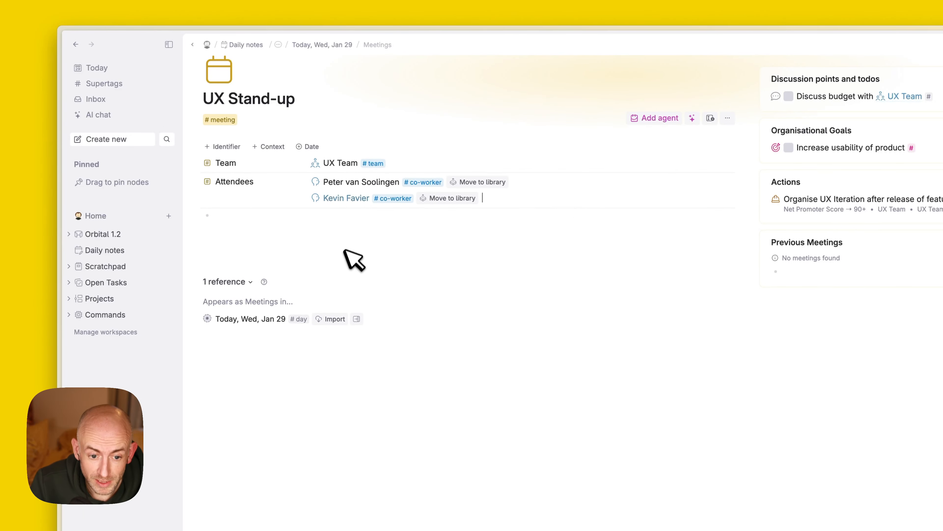
Move both attendees of the meeting to the library.
click(344, 242)
click(482, 183)
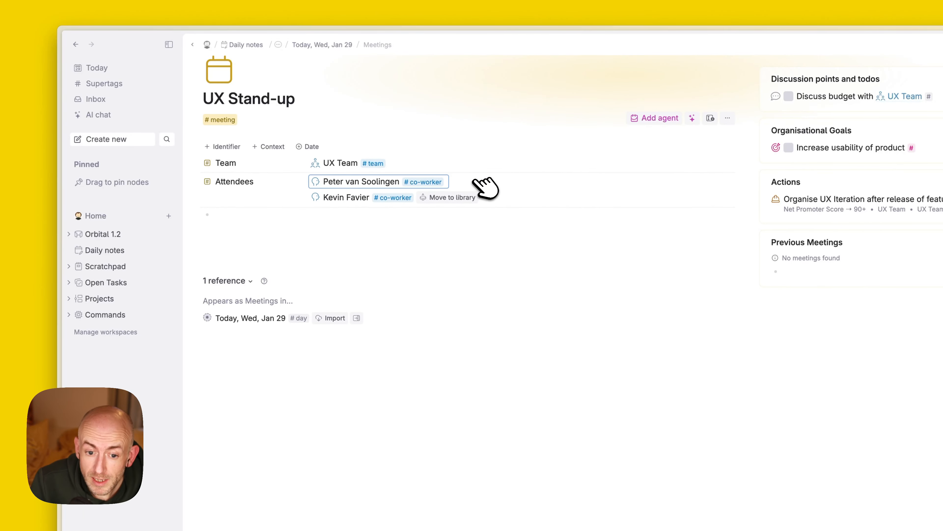
click(459, 200)
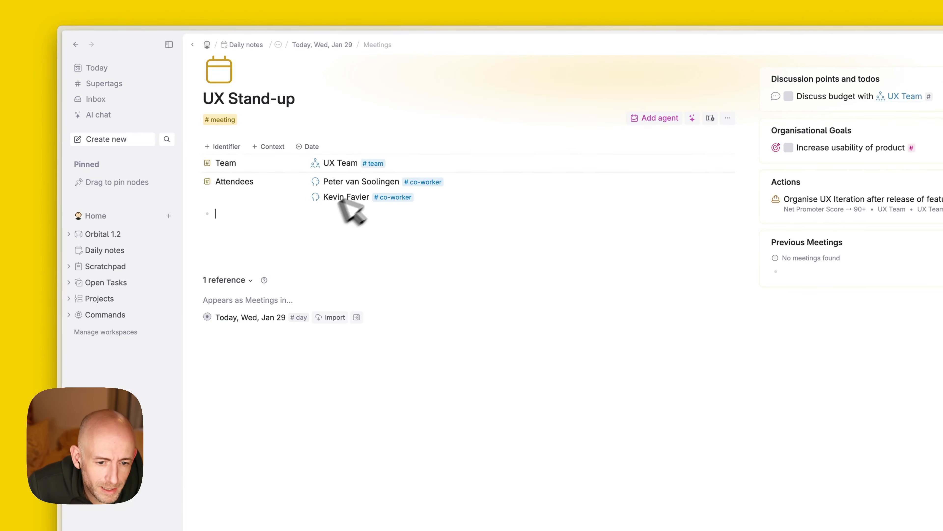
click(454, 207)
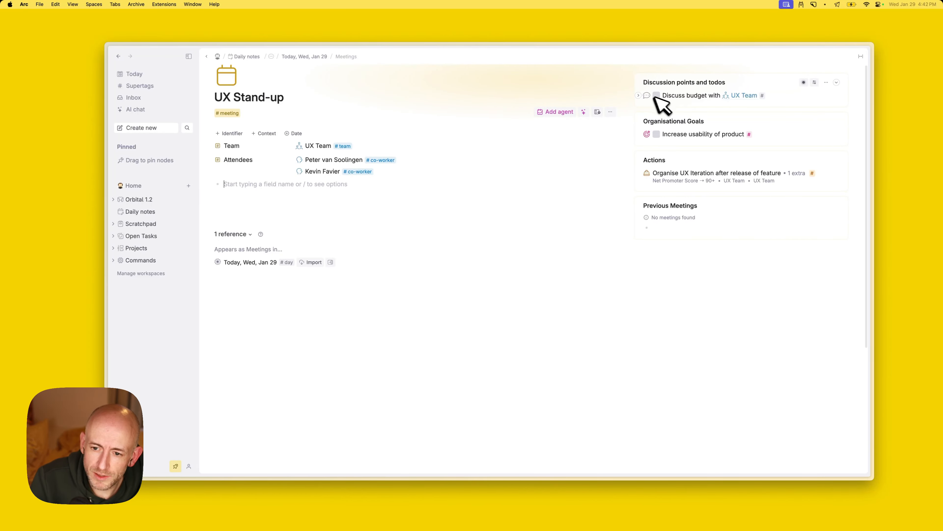
Examine the fields of the "Discuss budget with UX Team" discussion point.
click(638, 95)
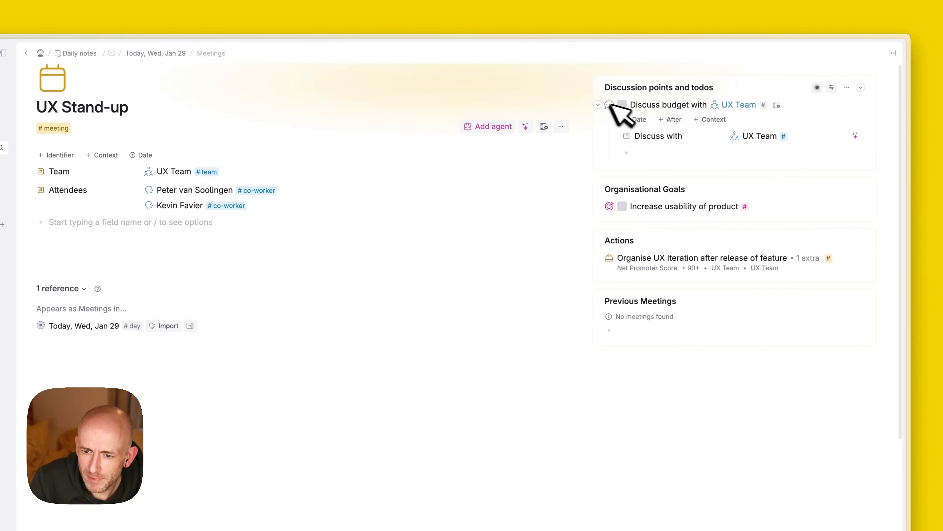
click(599, 105)
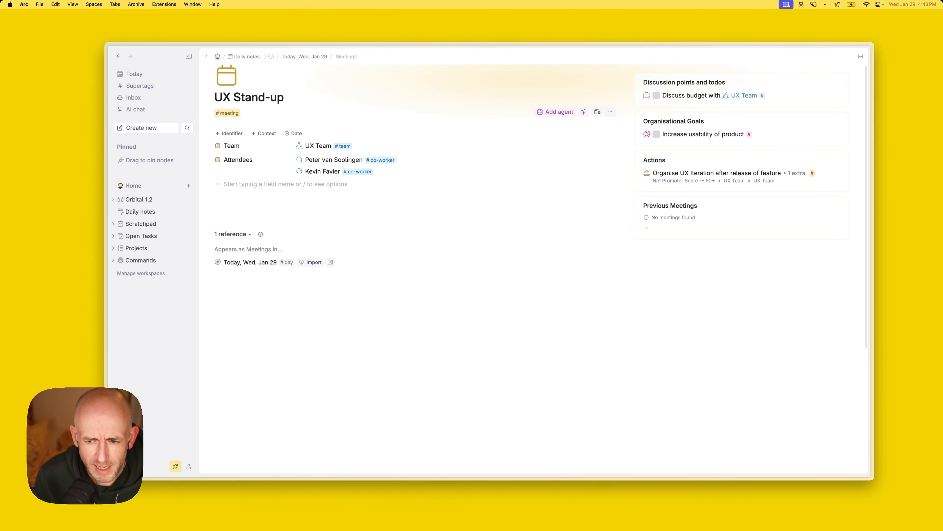
Dictate a note below the attendees about the co-worker's time to talk, and correct "said the agenda" to "set the agenda".
key(alt+space)
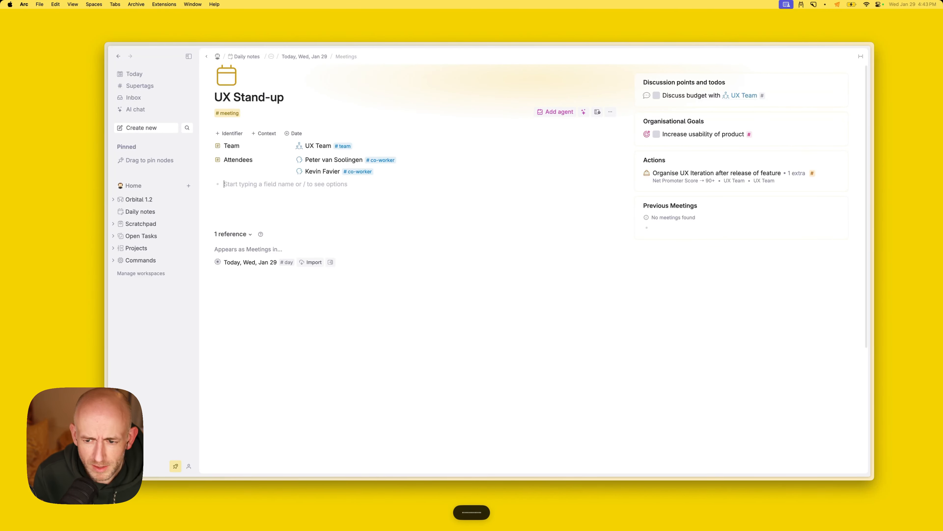
text(The meeting went on and I think it was Peter's time to talk and he said the agenda.)
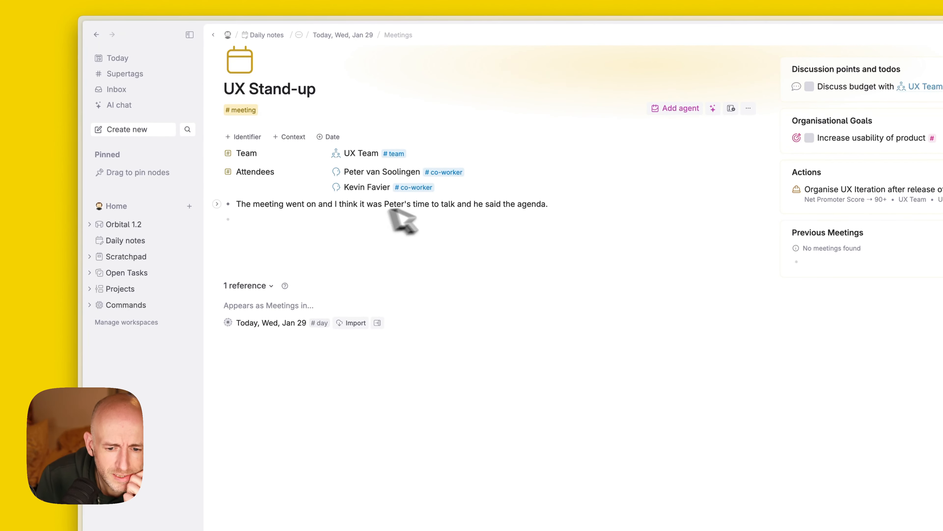
double_click(418, 184)
text(set)
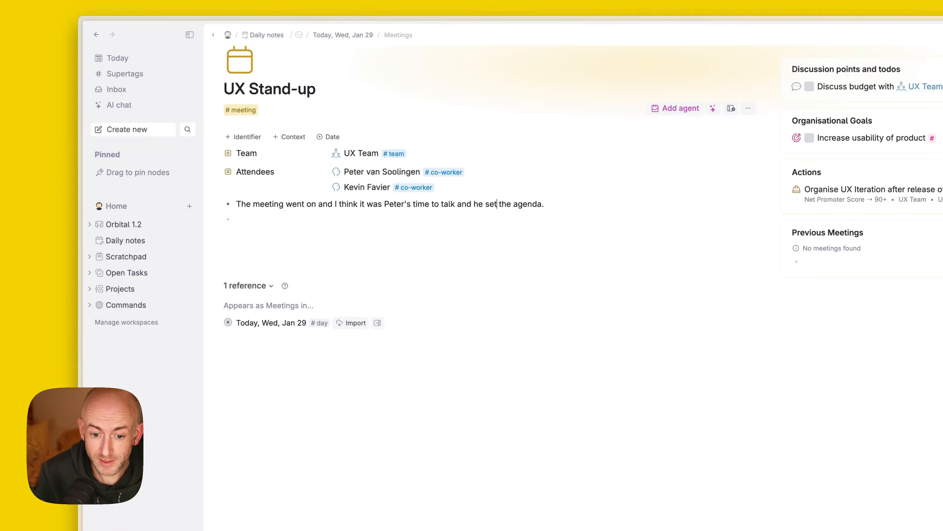
Mark the "Discuss budget with UX Team" discussion point as done.
click(410, 227)
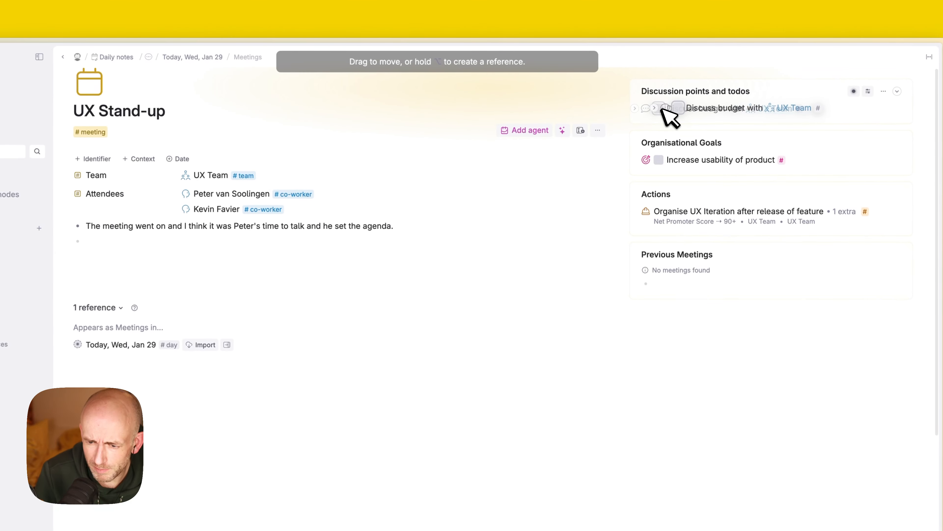
click(659, 109)
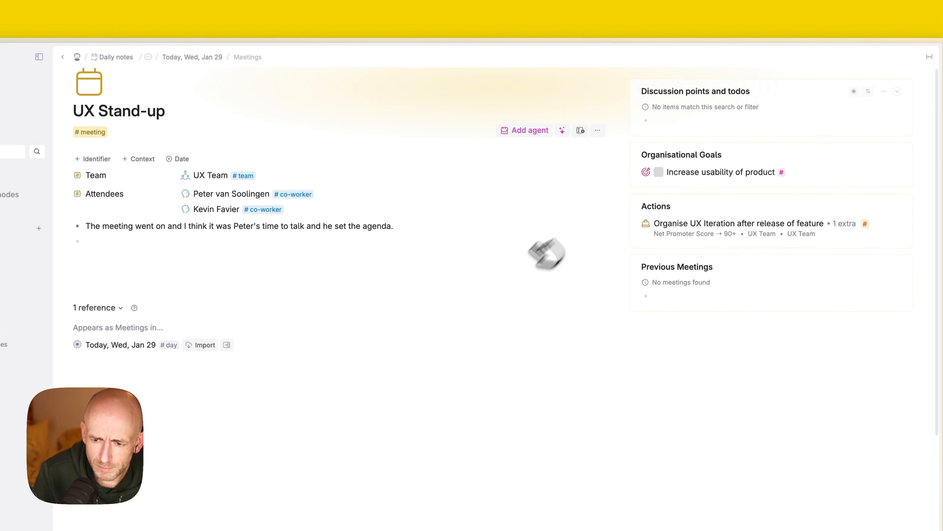
Add a note to sit down with the co-worker about the budget changes, referencing UX Team, and tag it #todo.
click(108, 243)
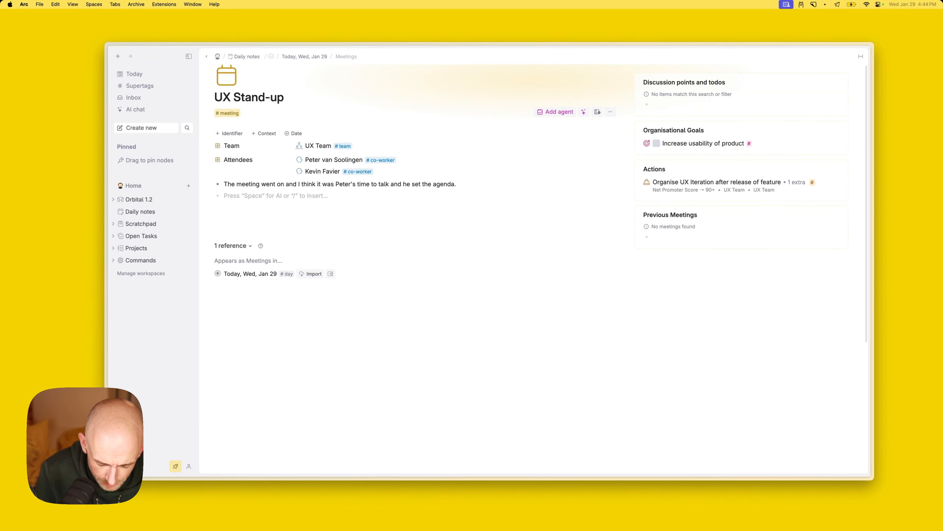
text(Sit)
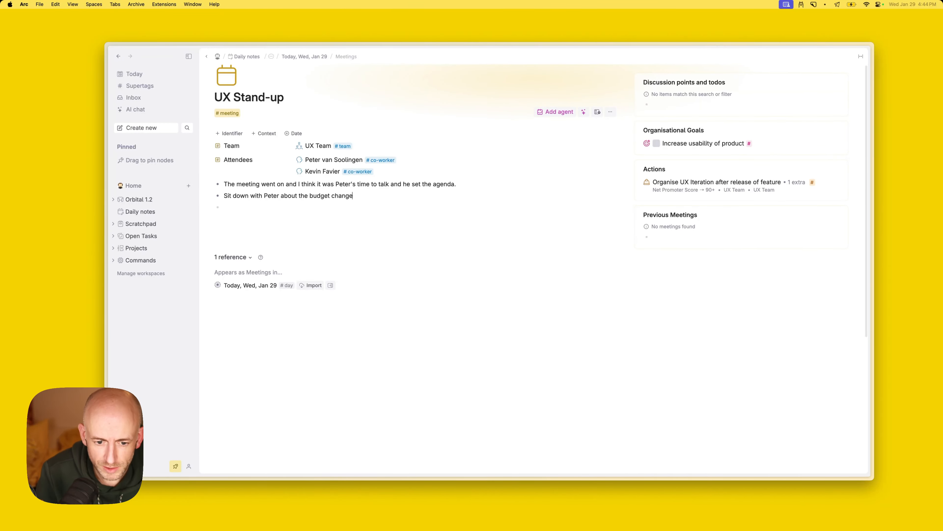
text(UX)
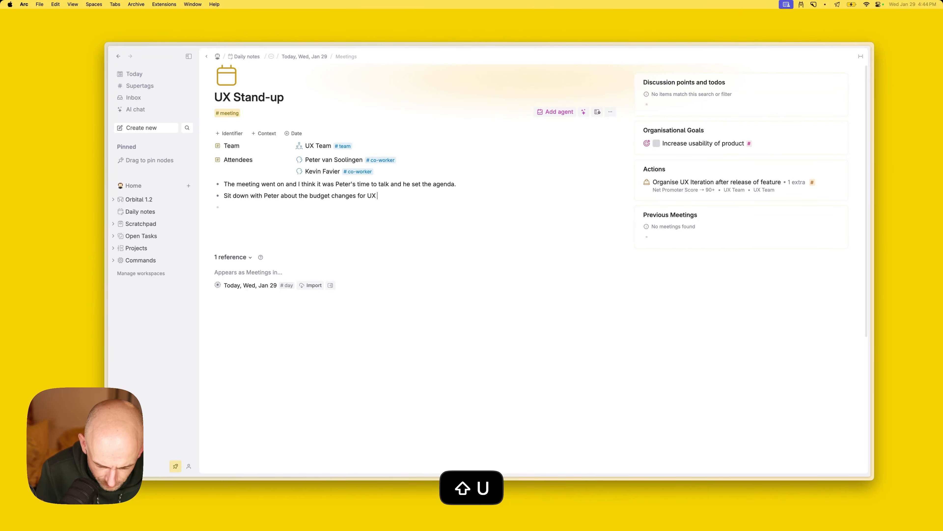
text(#t)
key(Return)
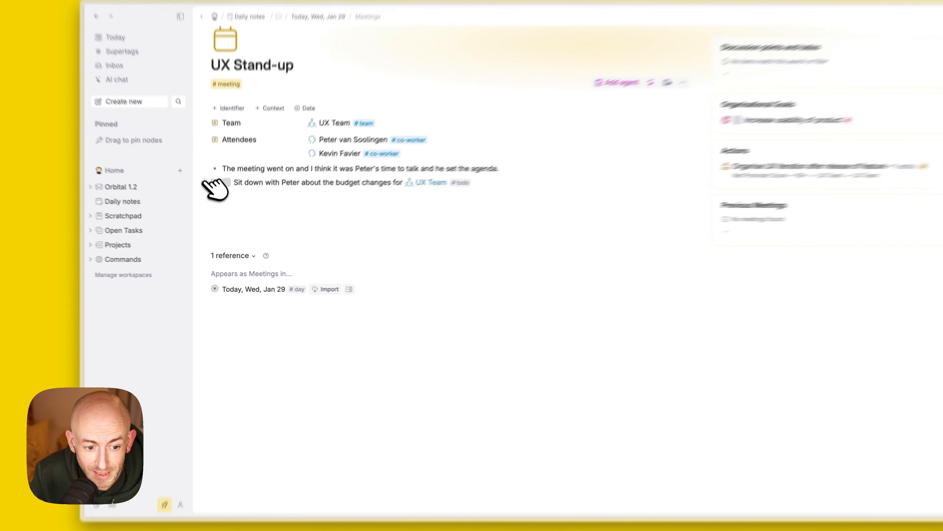
Expand the new to-do and turn the first name in its text into a reference to the matching co-worker.
click(209, 195)
double_click(298, 173)
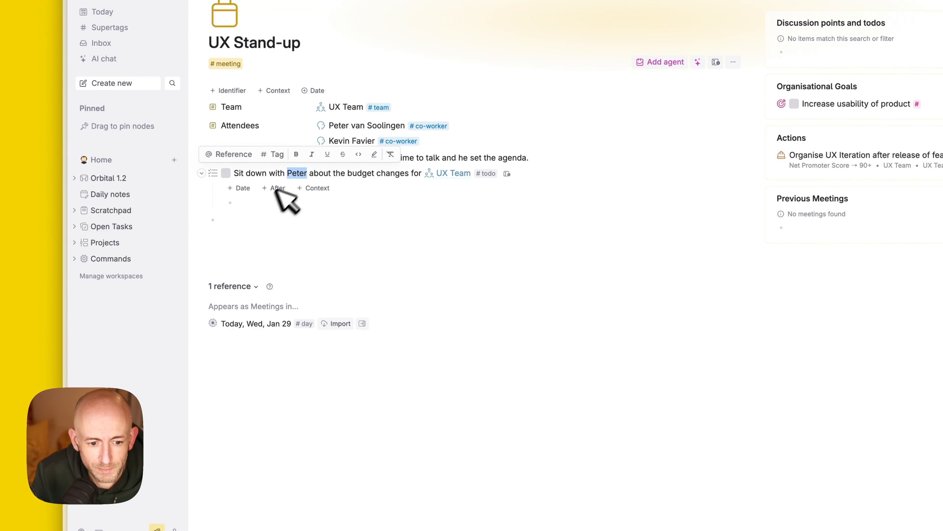
click(309, 170)
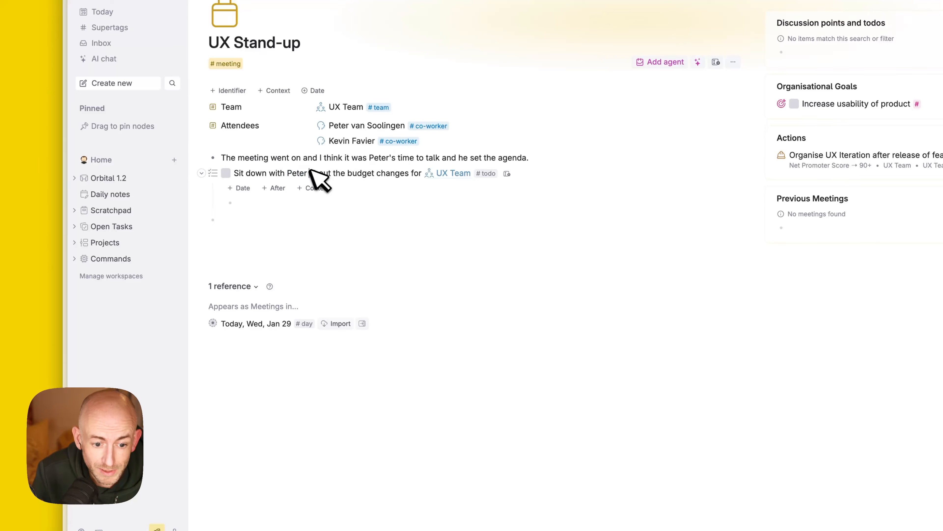
double_click(297, 171)
key(shift+2)
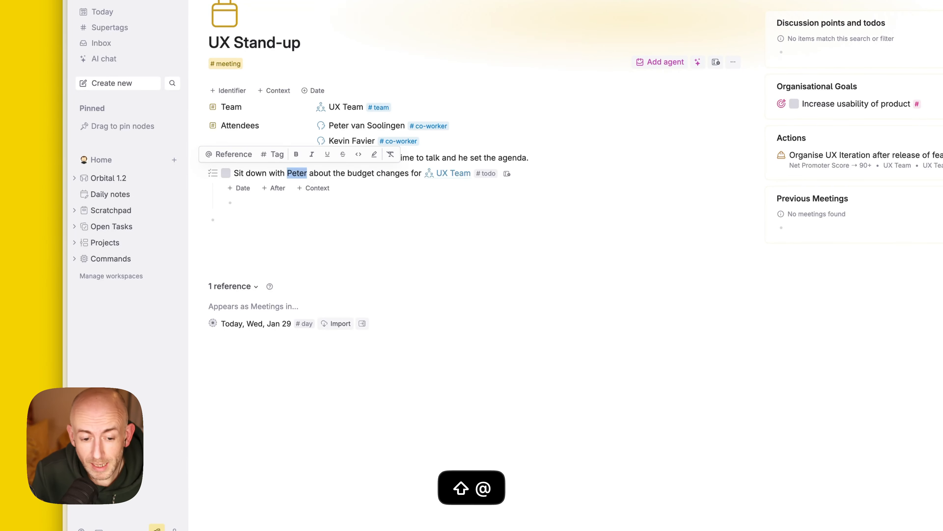
click(352, 271)
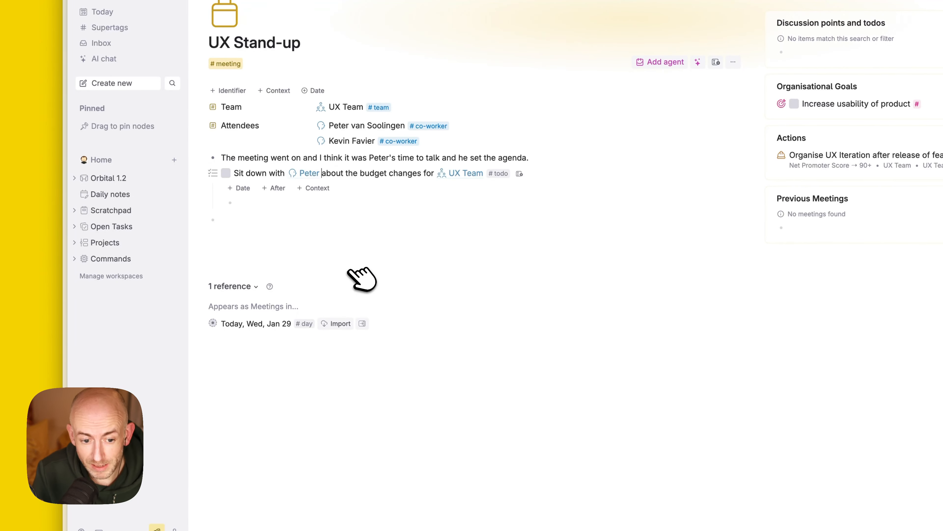
Open the co-worker's page from the to-do's reference to check the mention, and return to the UX Stand-up meeting.
click(310, 174)
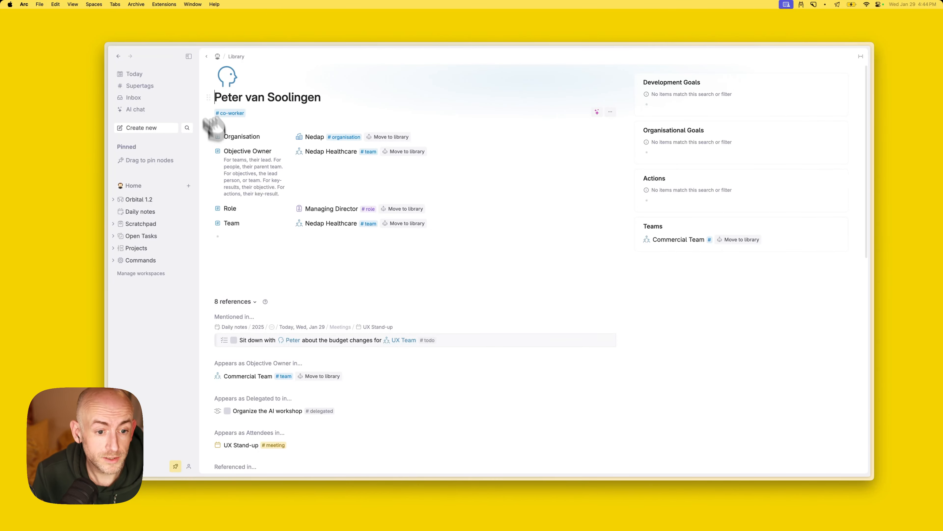
click(206, 56)
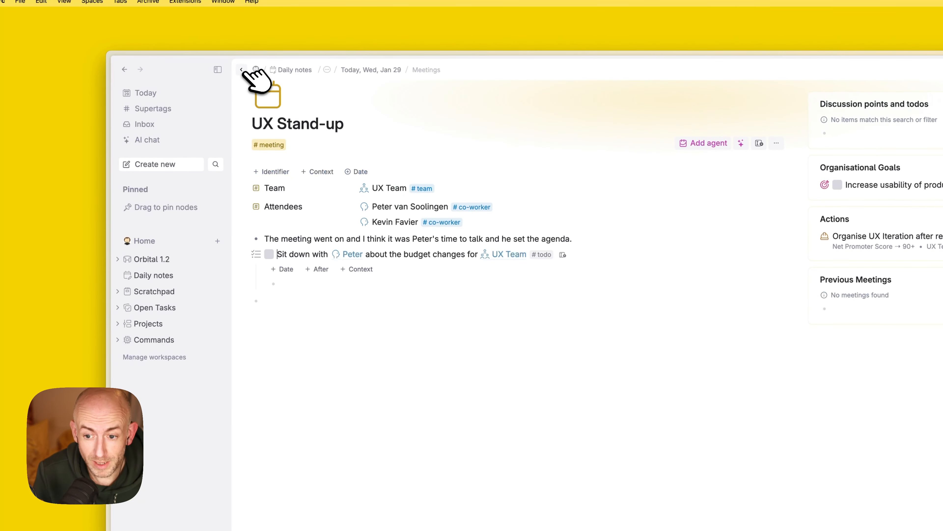
click(325, 286)
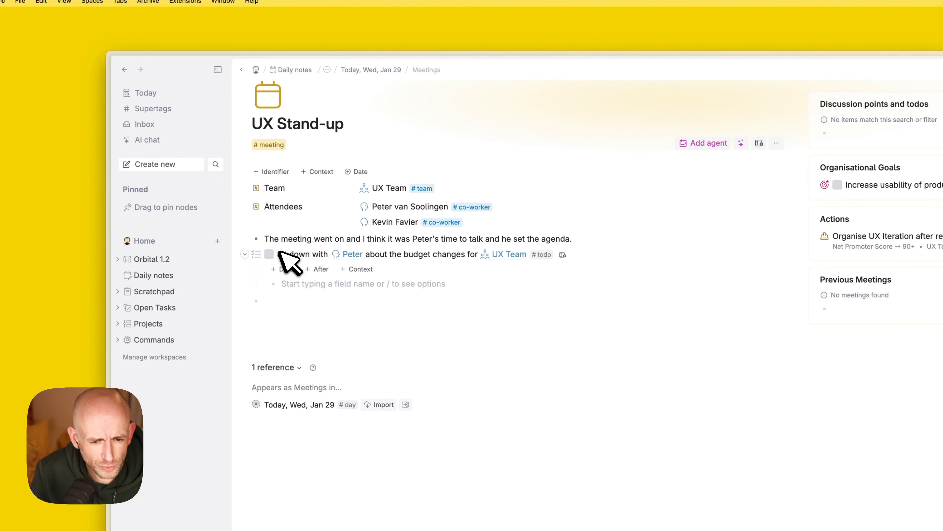
click(445, 253)
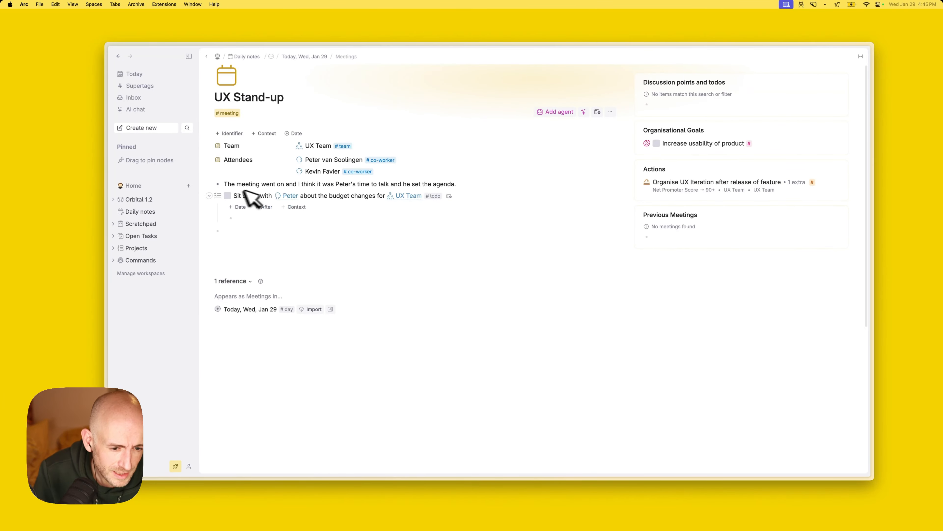
Tag the note about sitting down over the budget changes with #discuss in place of #todo.
click(336, 196)
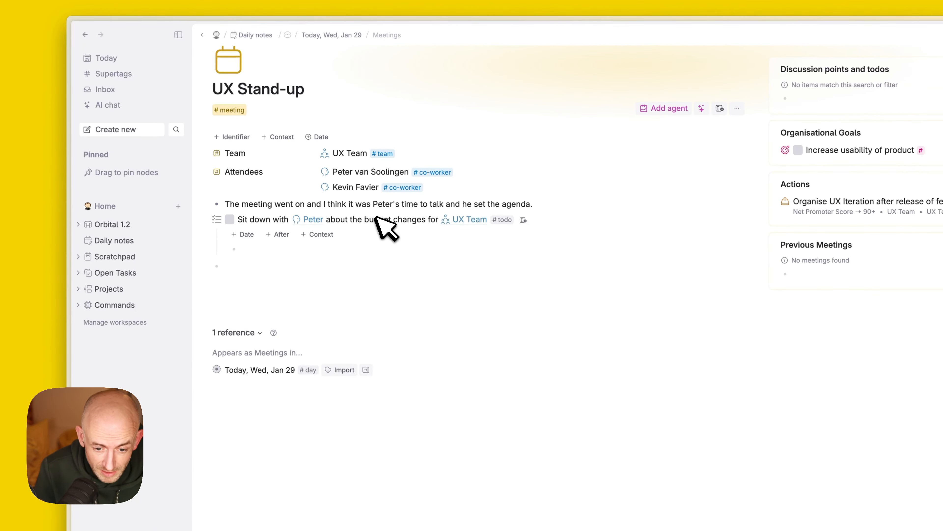
key(super+Right)
text(#discuss)
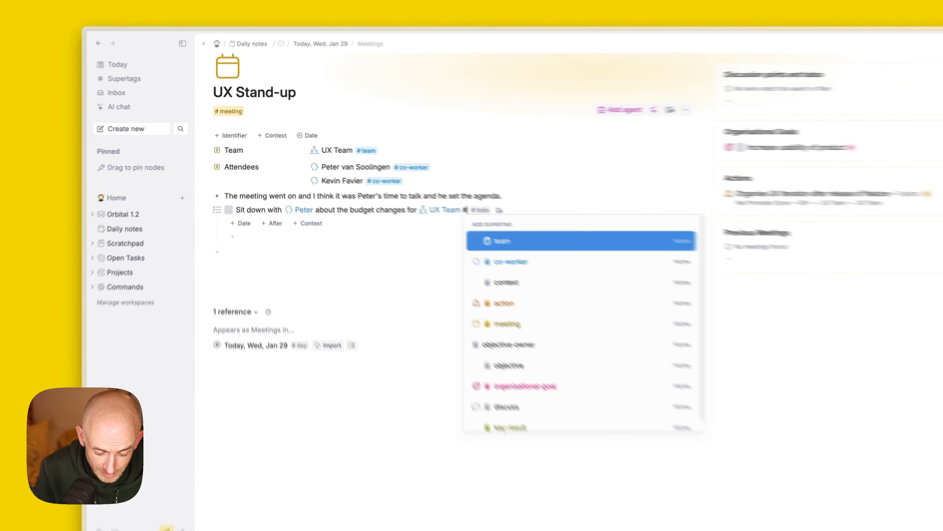
key(Return)
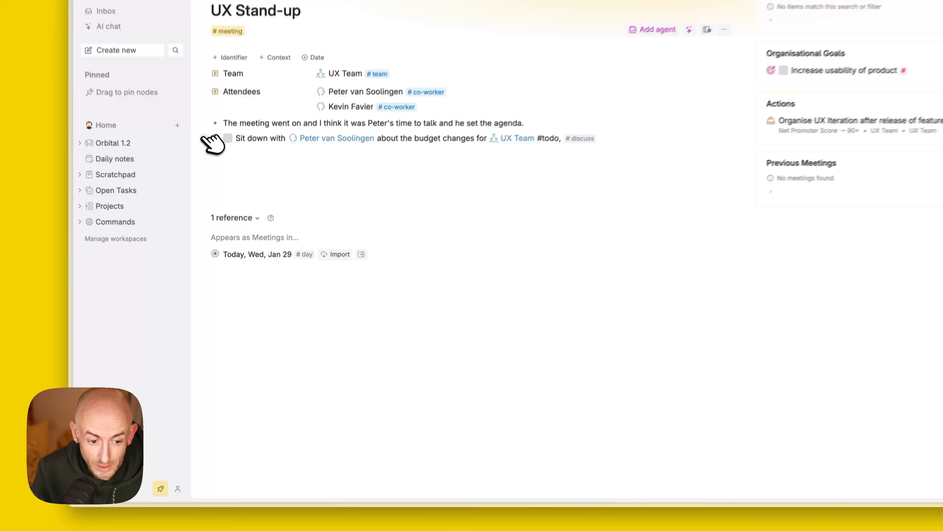
Expand the new discussion point to check its Discuss with and Processed fields, and collapse it again.
click(204, 138)
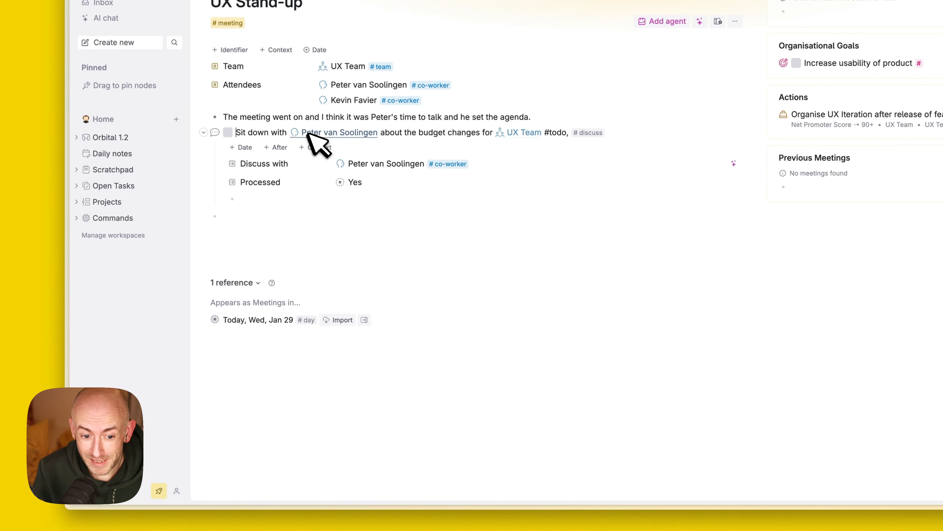
key(ctrl+Up)
key(ctrl+Down)
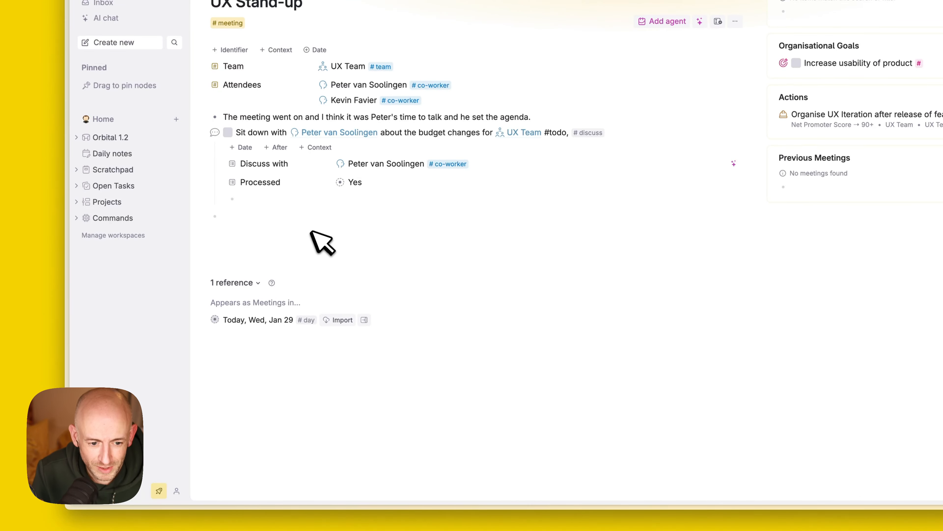
key(ctrl+Up)
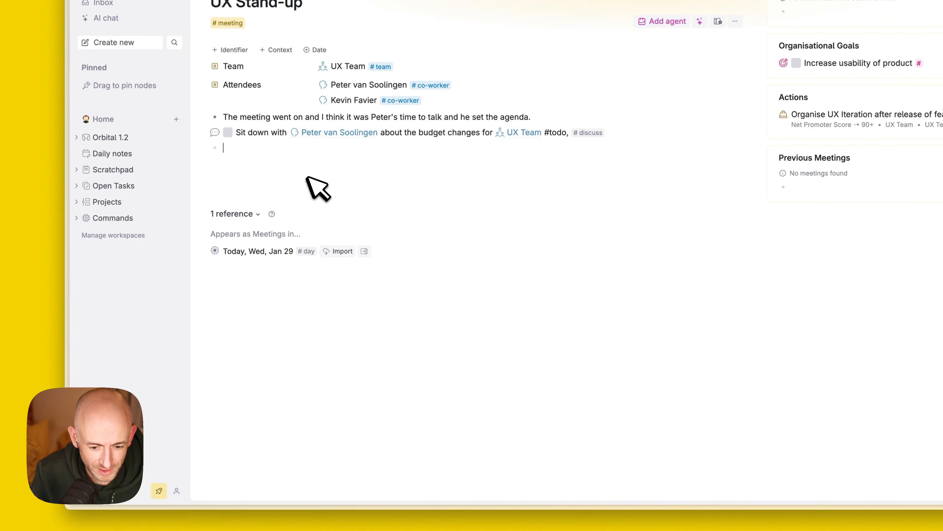
key(Down)
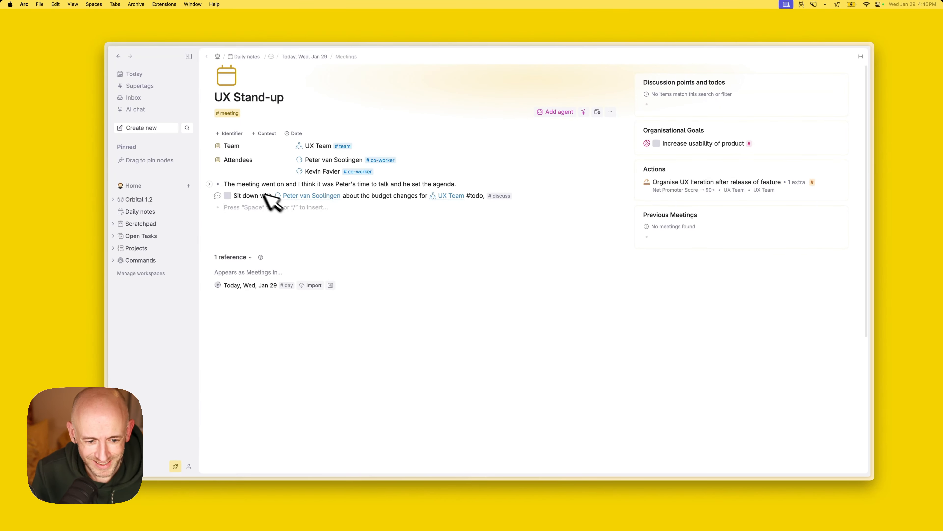
Reload the page, expand the budget discussion point and remove its Processed field.
key(super+r)
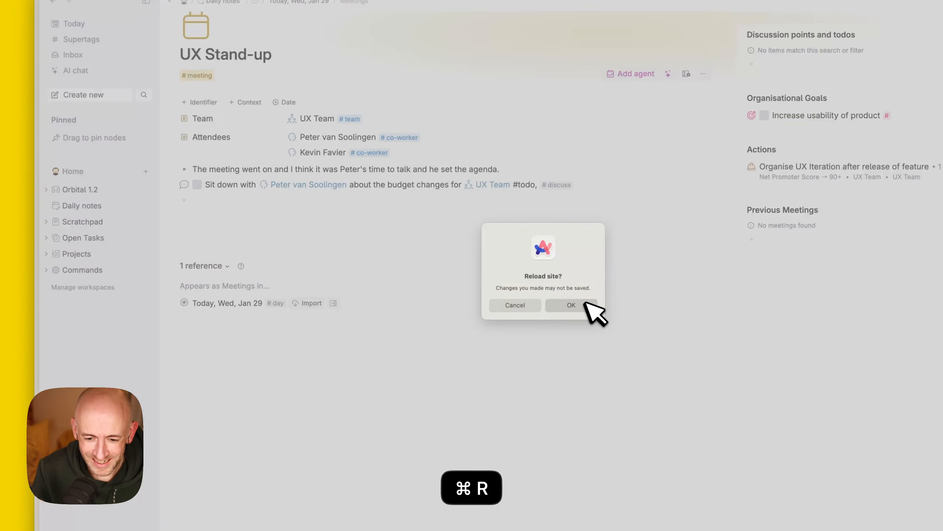
click(585, 304)
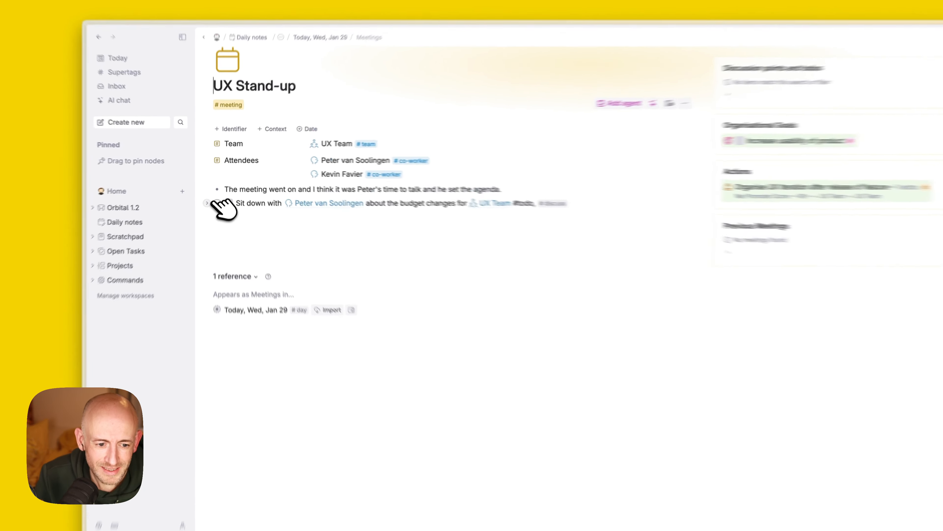
click(223, 196)
click(297, 258)
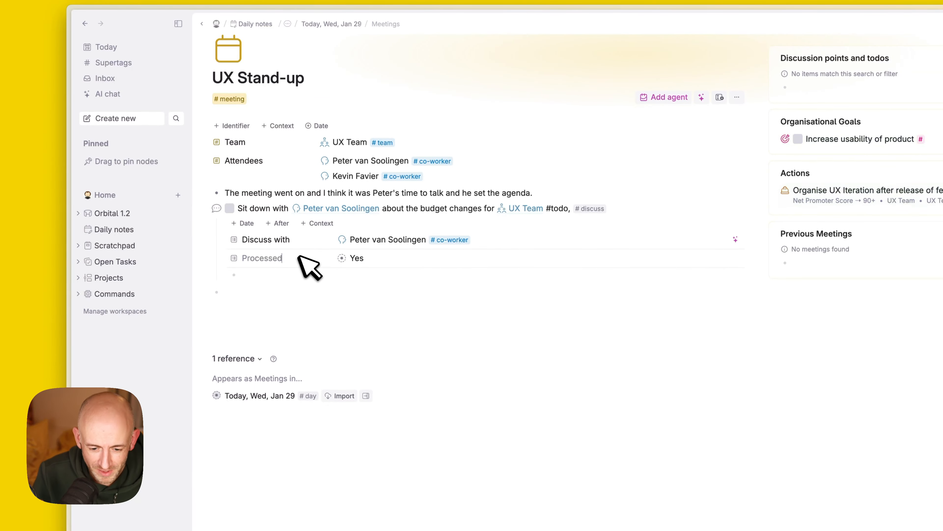
key(super+shift+BackSpace)
Delete the leftover "#todo," text from the budget discussion point and collapse it.
double_click(561, 208)
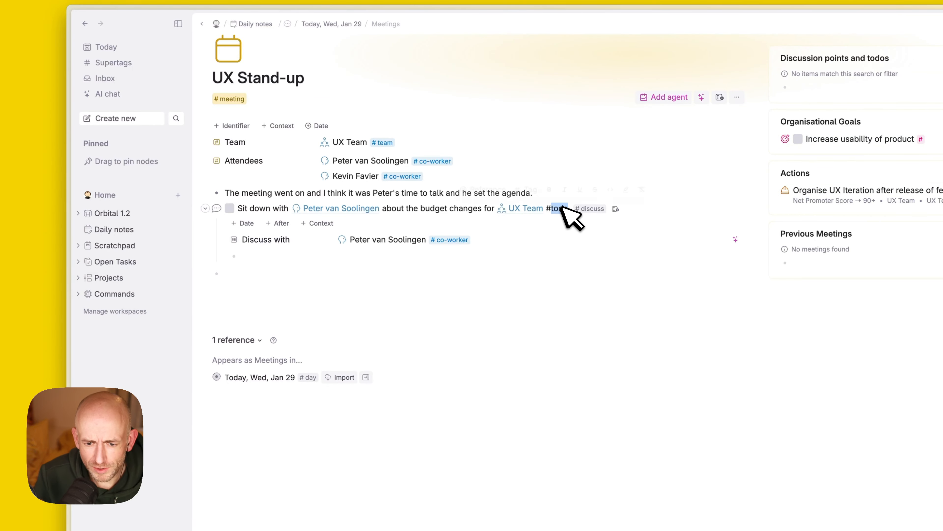
key(BackSpace)
key(BackSpace)
key(BackSpace)
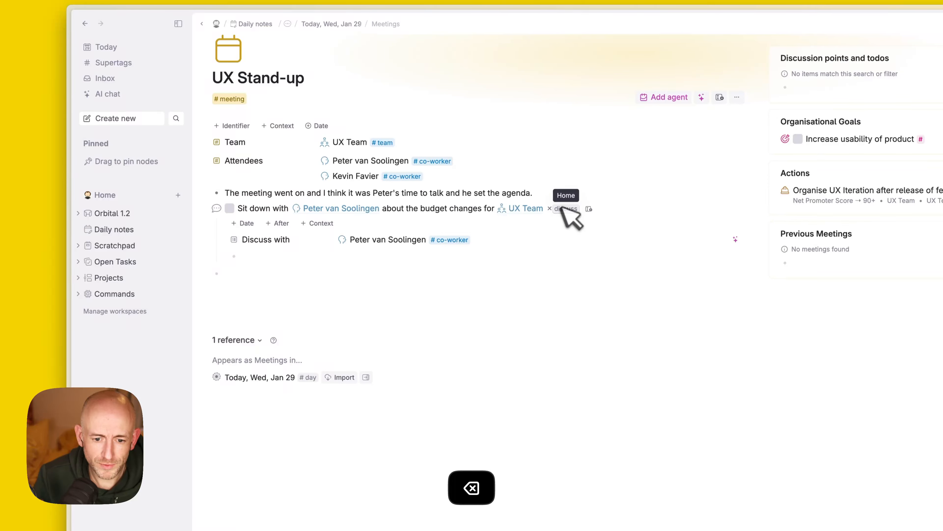
click(349, 256)
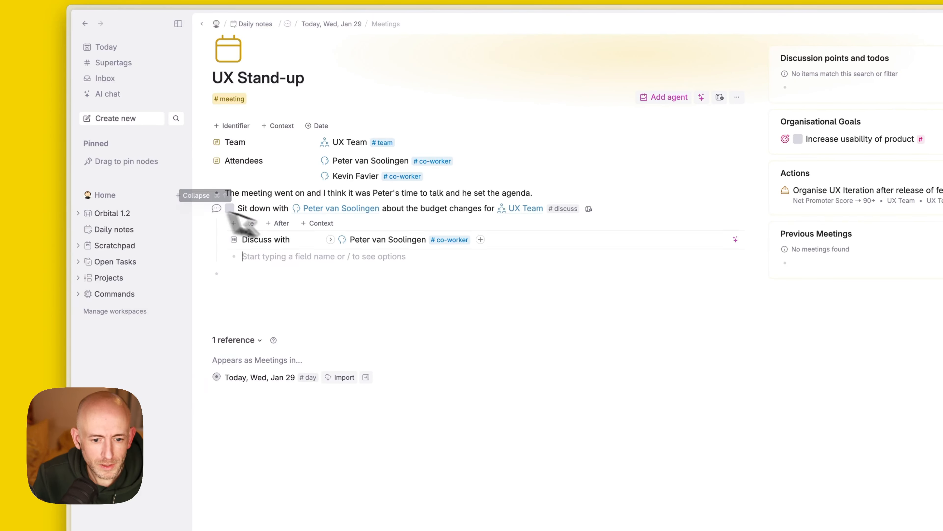
click(206, 207)
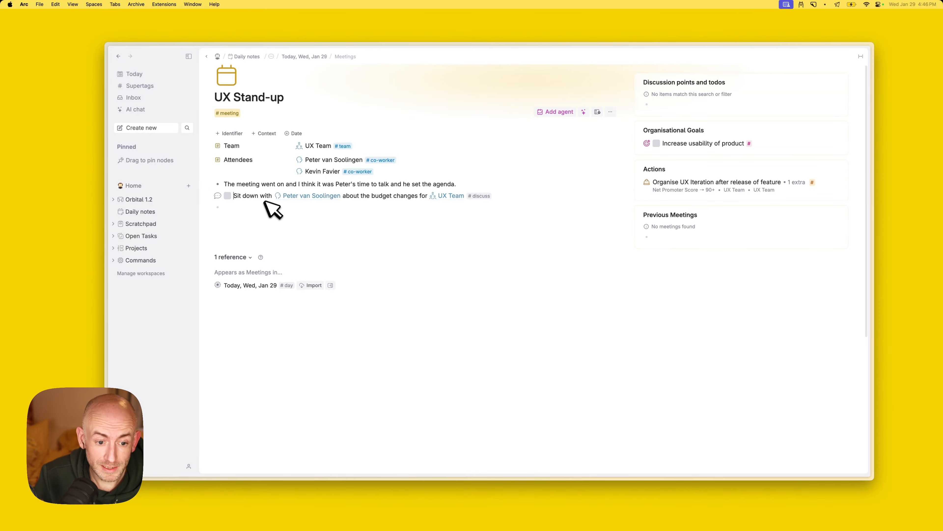
click(317, 209)
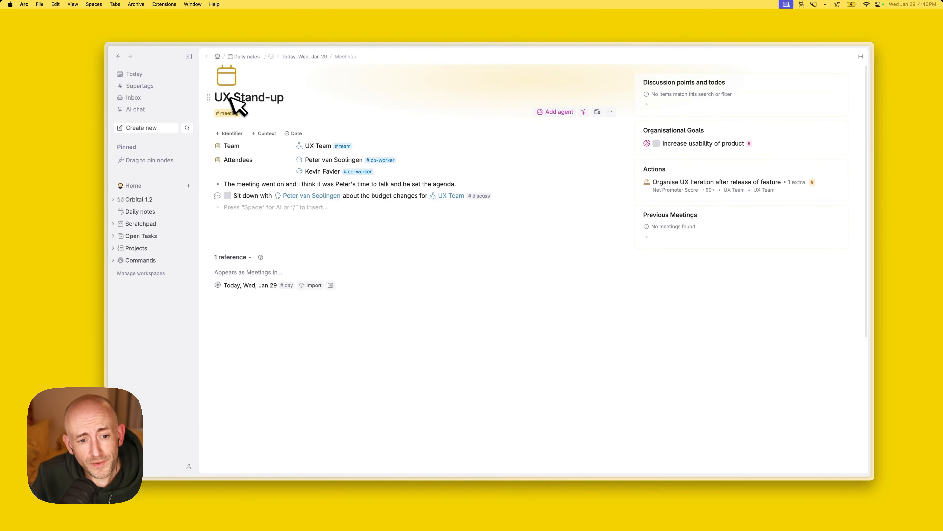
Add the Context field to the UX Stand-up meeting and set it to Artificial Intelligence.
click(263, 133)
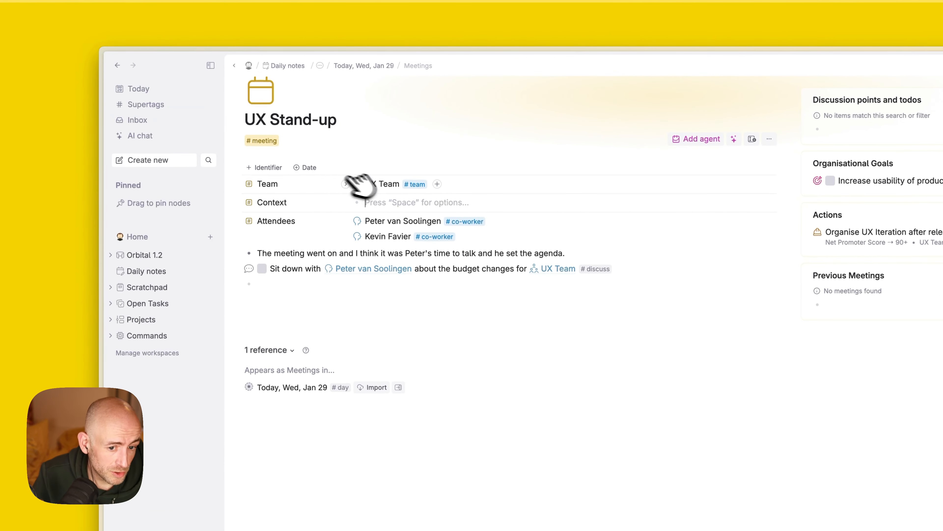
text(art)
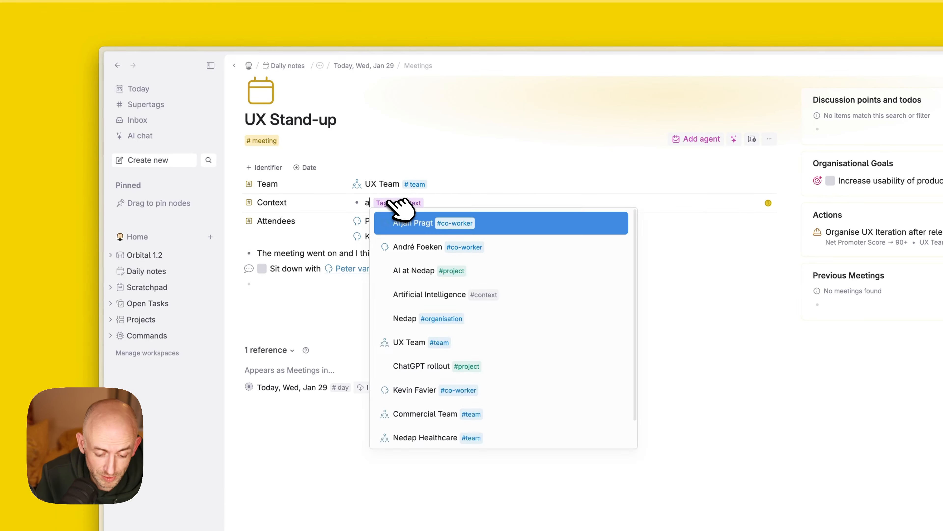
key(Return)
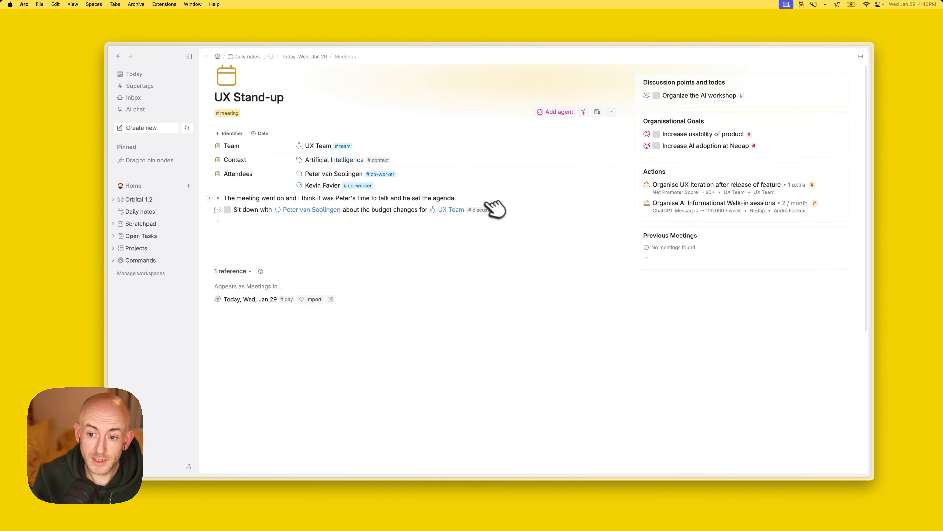
Expand "Organize the AI workshop" under the discussion points and todos to check its context and delegate, and collapse it.
click(647, 96)
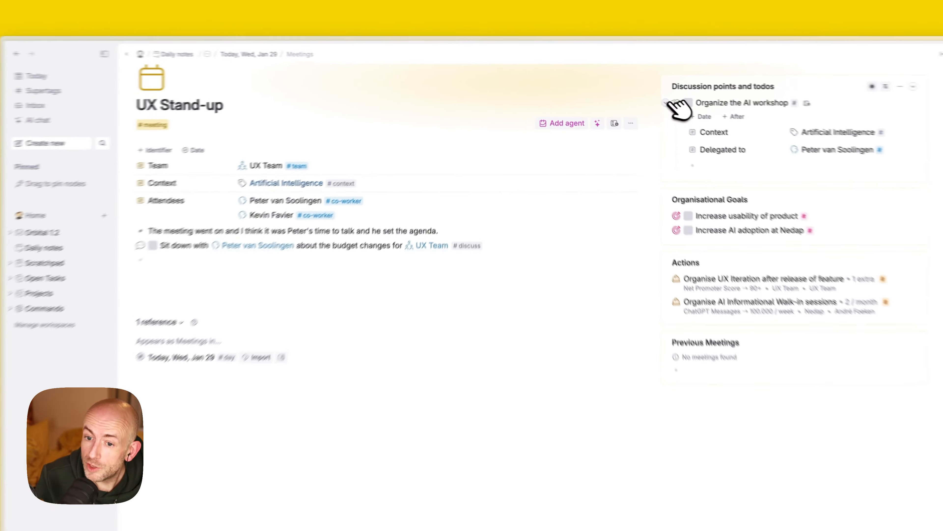
click(646, 96)
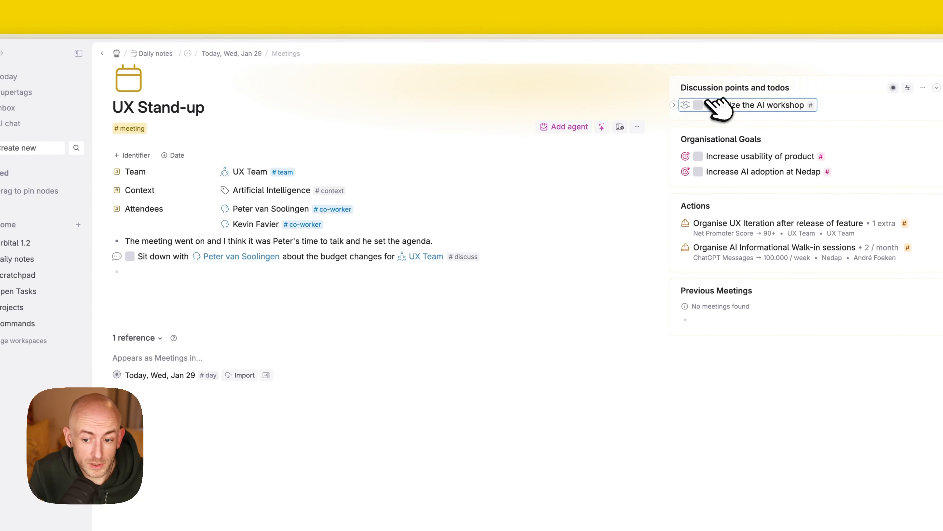
click(574, 299)
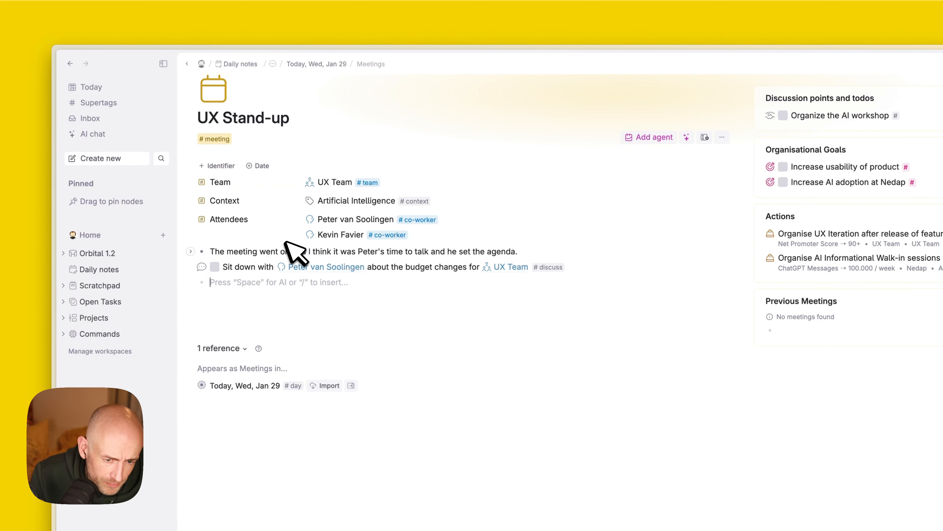
Add an 11:00 AM to 12:00 PM #meeting to today's calendar, titled "1-1 with" plus the co-worker's first name, and move it to the day's meetings.
click(340, 64)
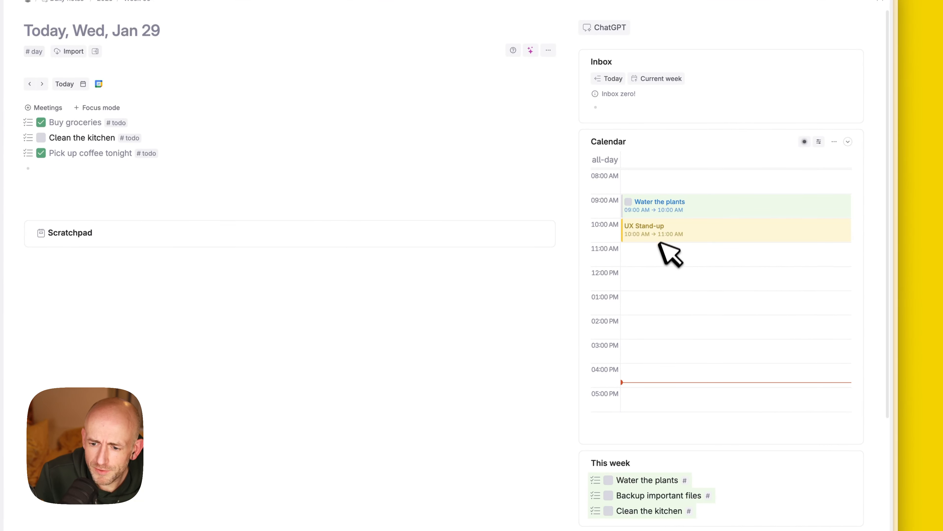
drag(665, 246, 664, 261)
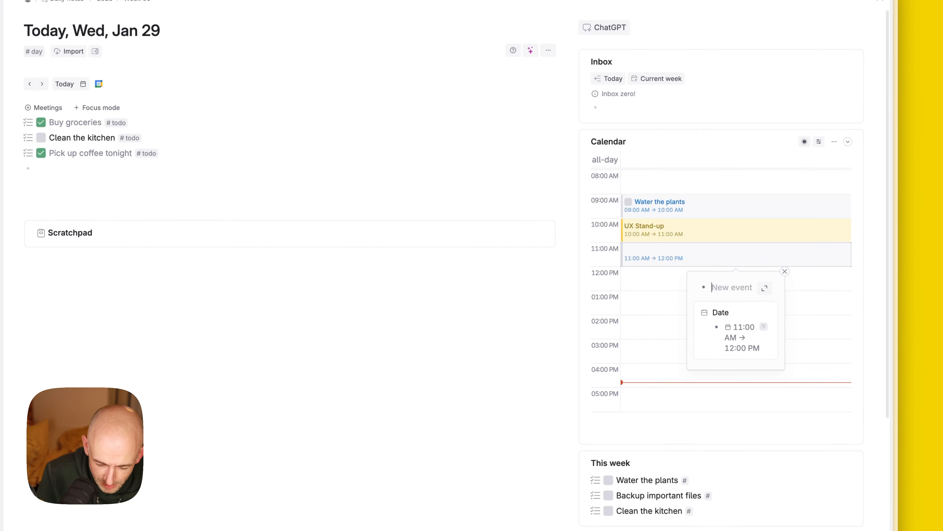
text(1-1 with P)
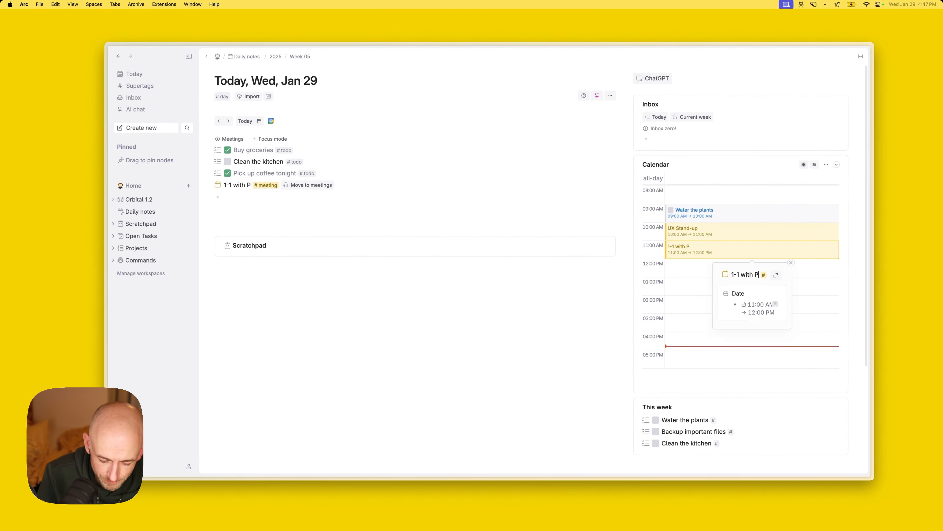
text(eter)
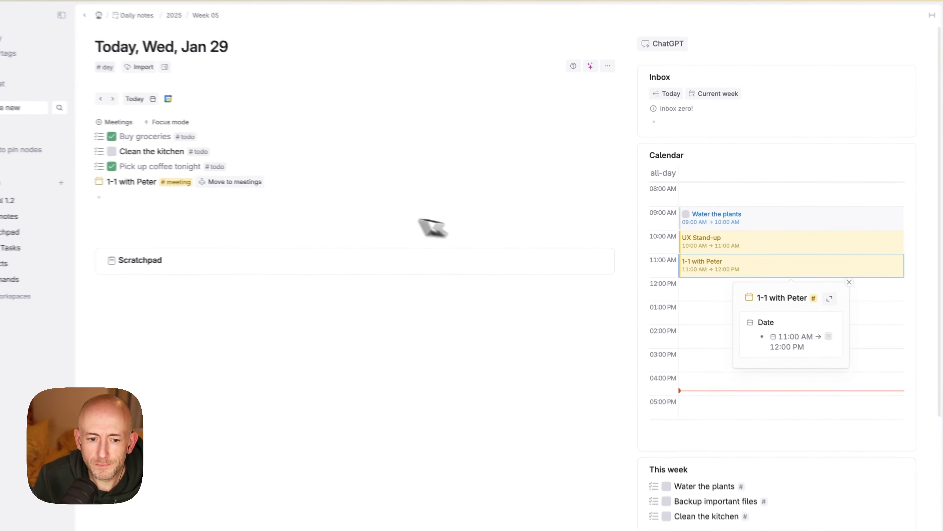
click(424, 204)
click(233, 183)
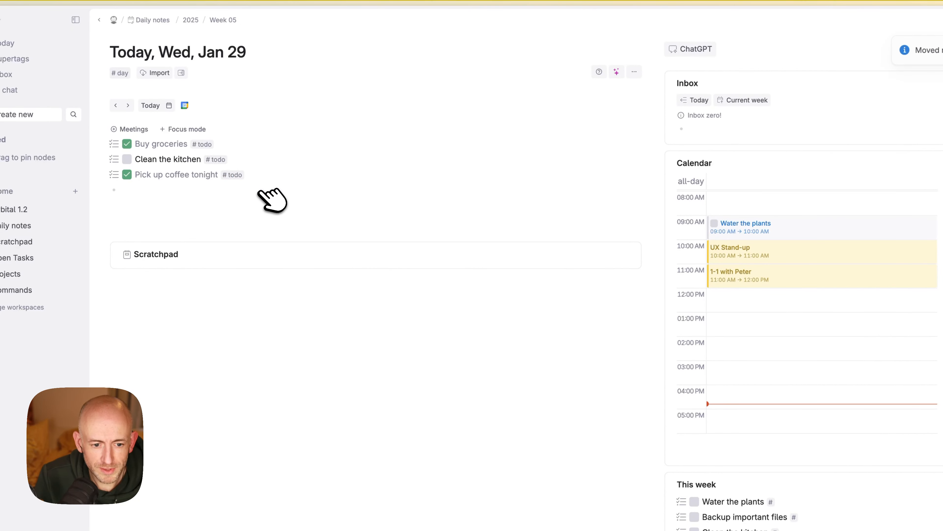
Open the new 1-1 meeting and replace its #meeting tag with #1-1.
click(745, 294)
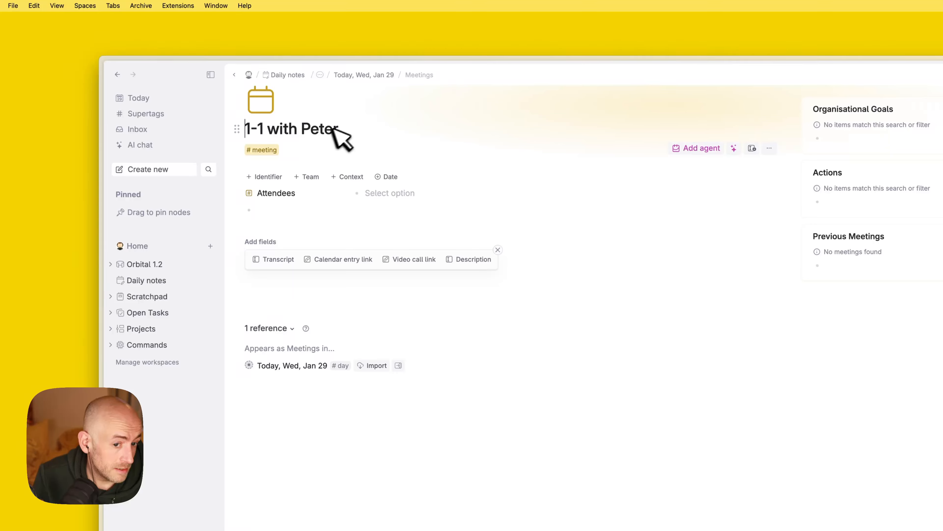
click(347, 128)
text(#1-1)
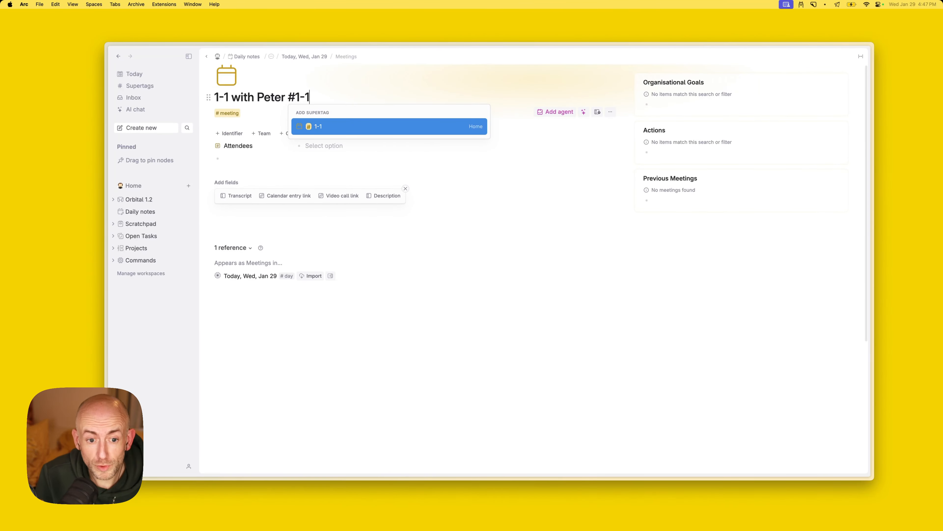
key(Return)
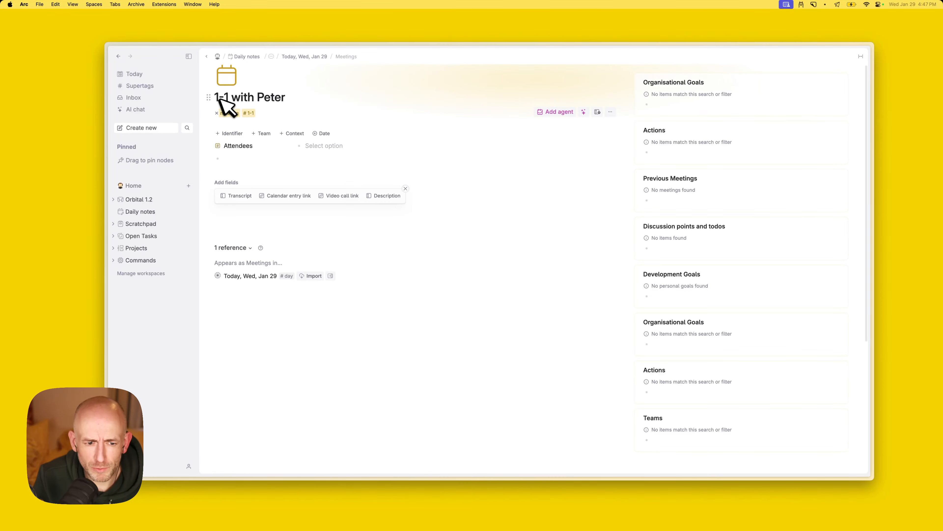
click(218, 113)
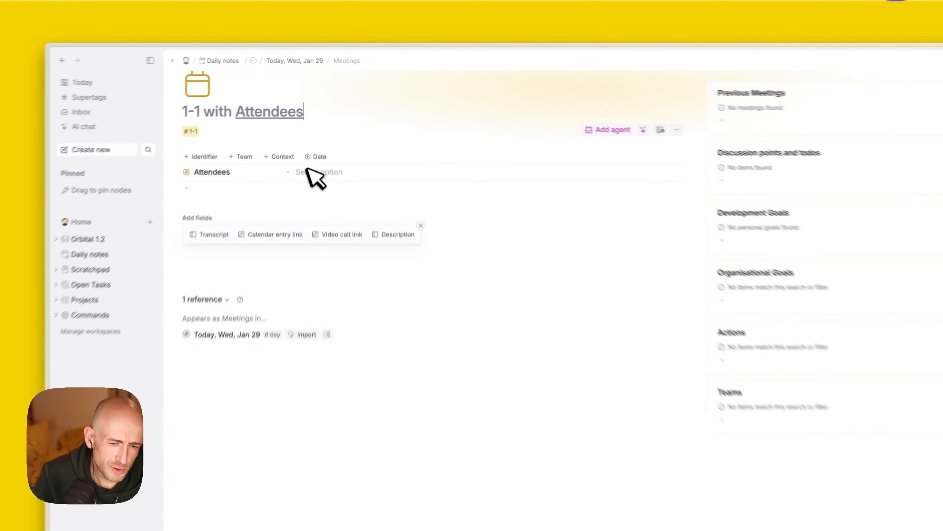
Set the 1-1 meeting's Attendees to the matching co-worker.
click(322, 146)
text(pete)
key(Return)
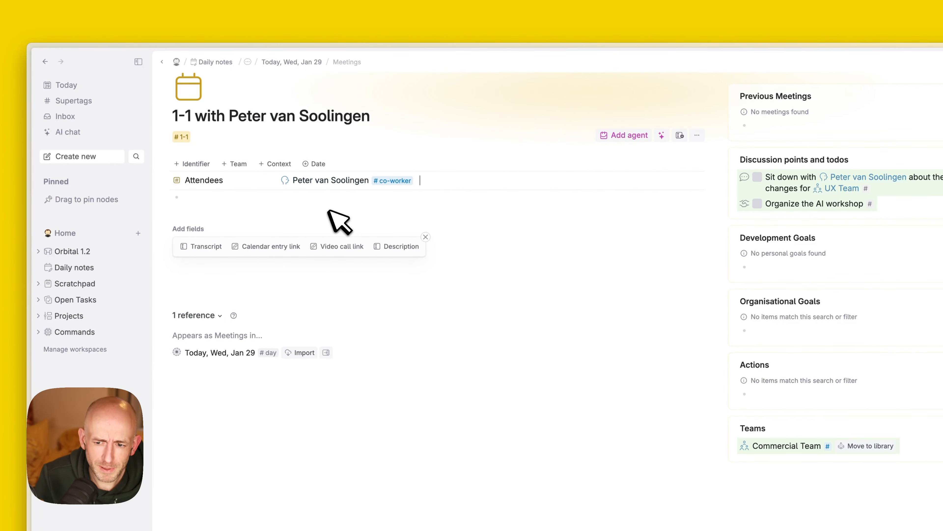
Dismiss the suggested fields of the 1-1 meeting and move Commercial Team under Teams to the library.
click(426, 237)
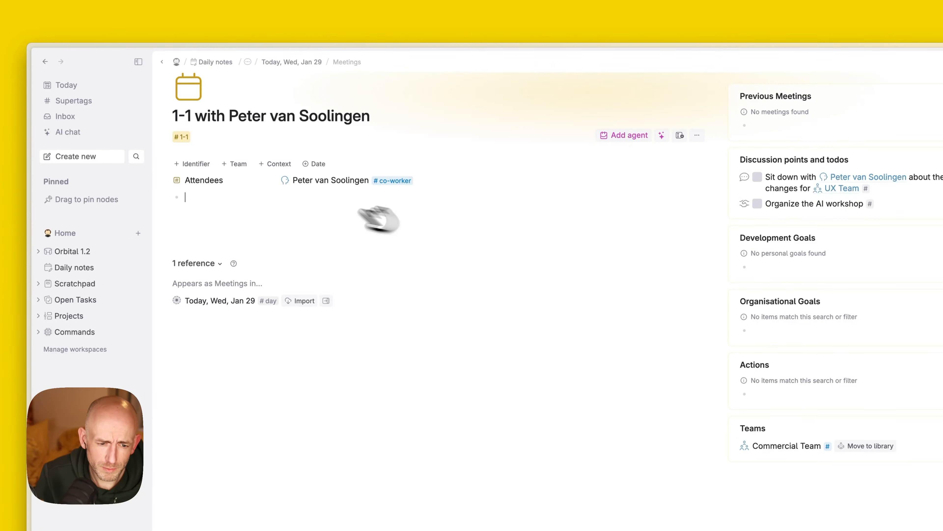
click(240, 197)
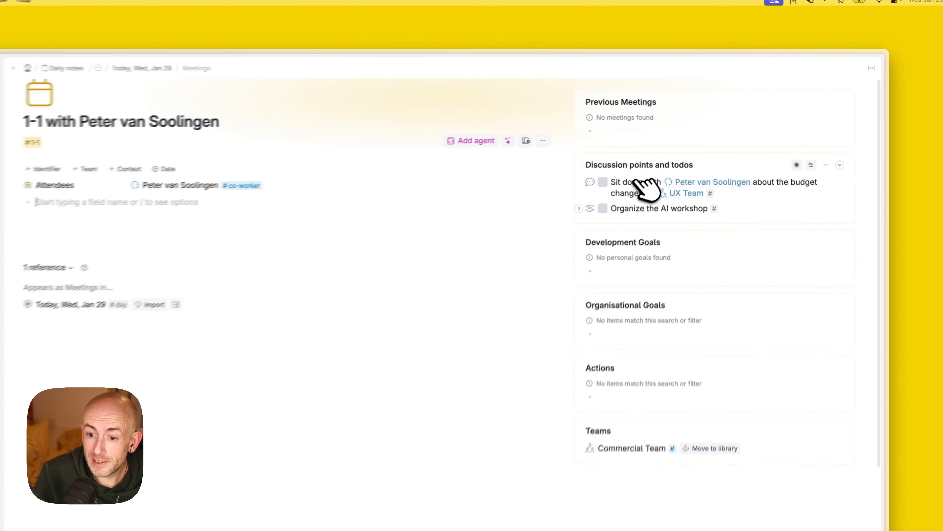
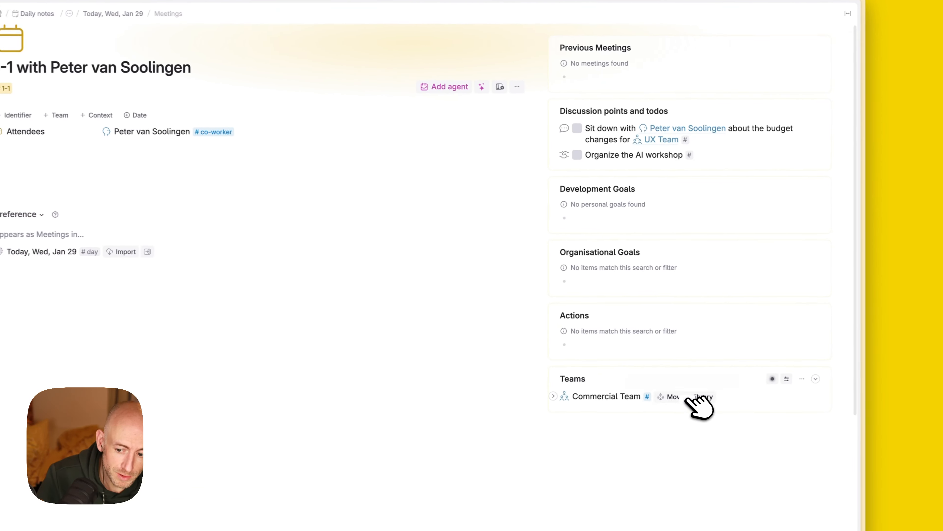
click(687, 397)
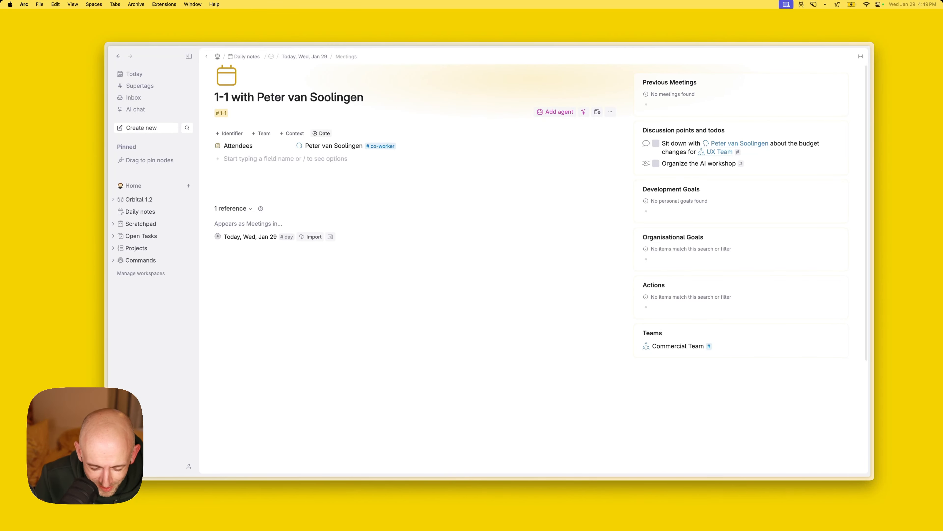
text(Im)
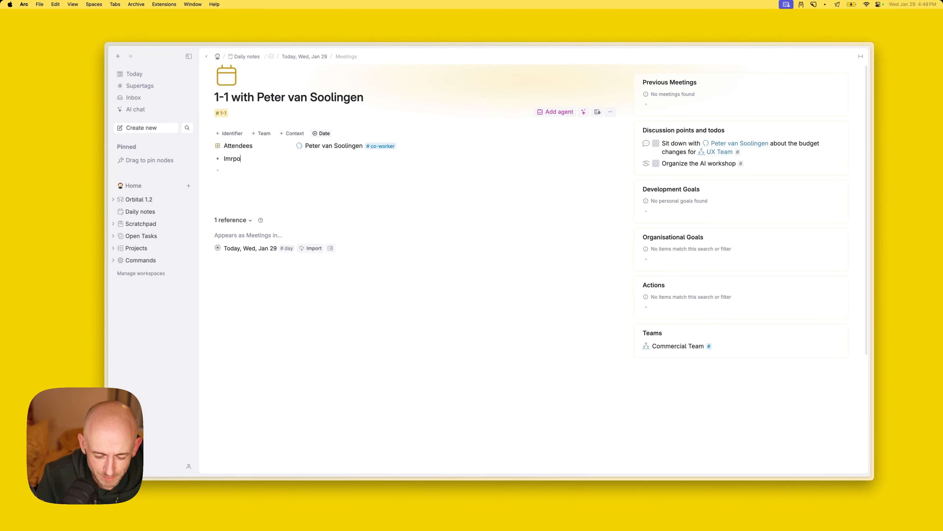
text(rpo)
key(BackSpace)
key(BackSpace)
key(BackSpace)
key(BackSpace)
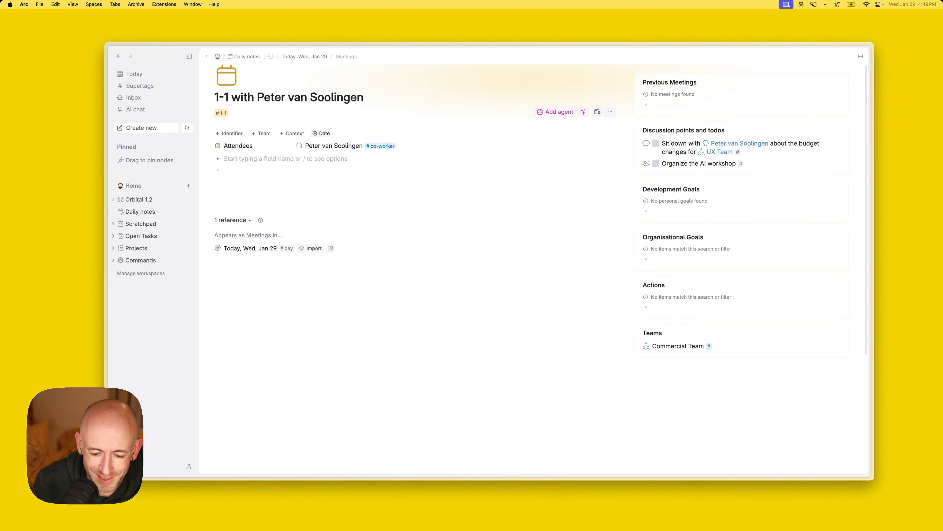
Add a note in the 1-1 meeting about working on a personal development plan with the co-worker on communication, tagged #development-goal.
key(fn)
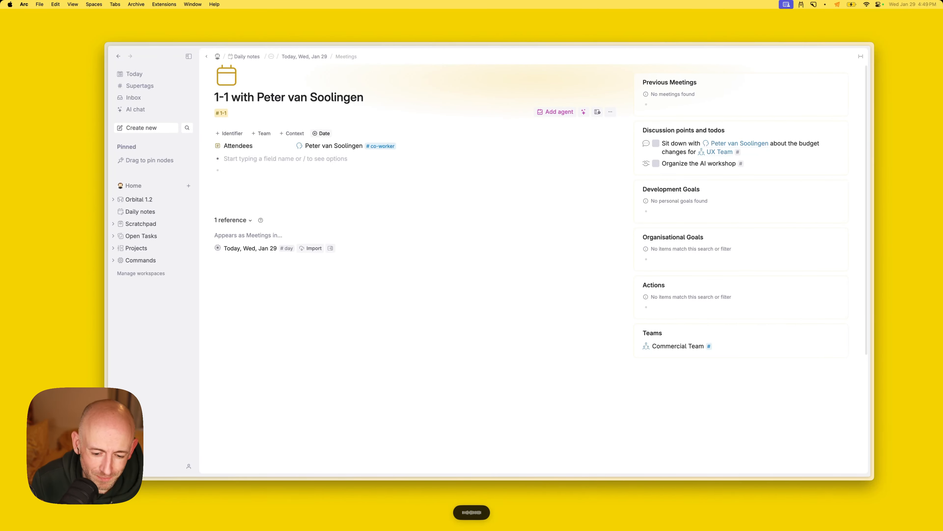
text(I work on a personal development plan with Peter on communication.)
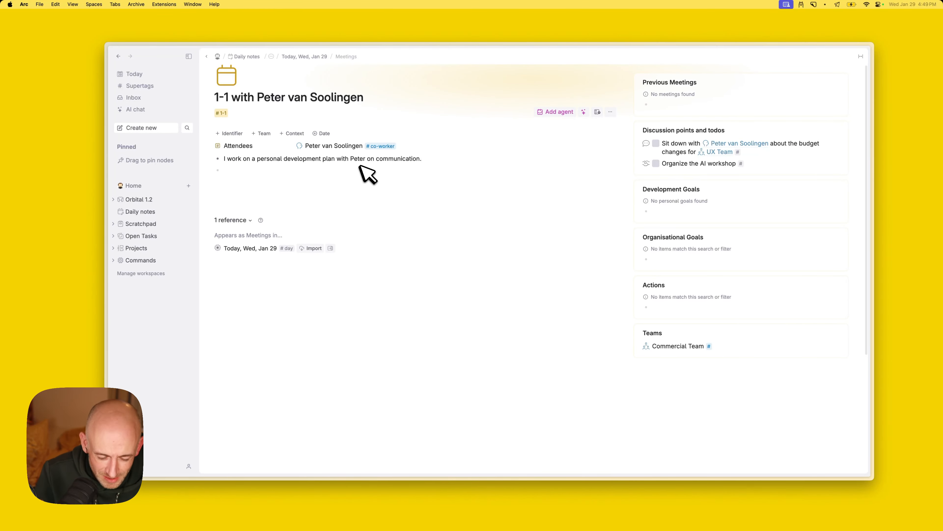
text(#pe)
key(BackSpace)
key(BackSpace)
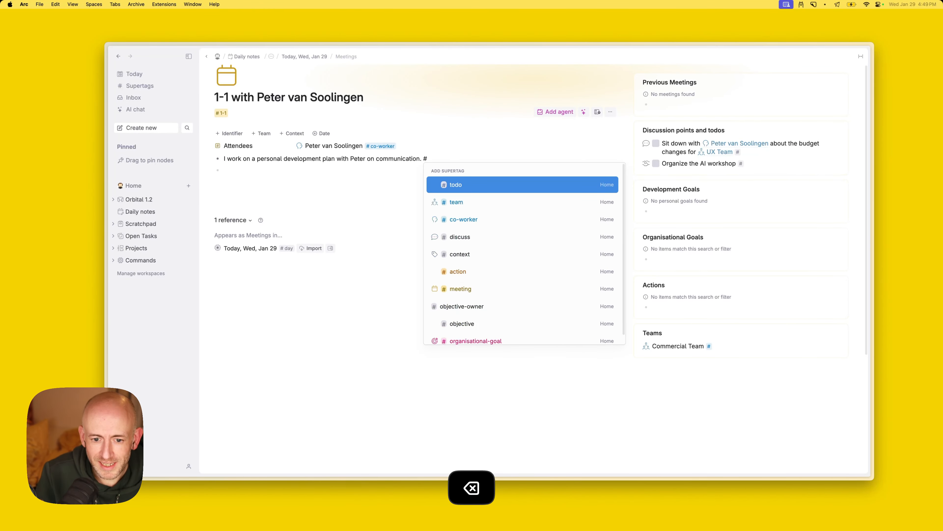
text(de)
key(Down)
key(Return)
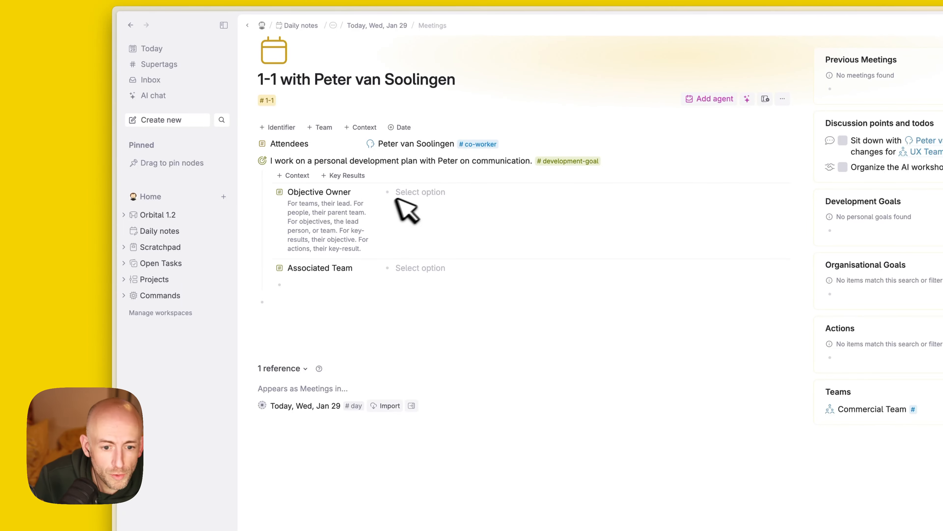
Set the development goal's Objective Owner to the matching co-worker and collapse the goal.
click(425, 192)
text(peter)
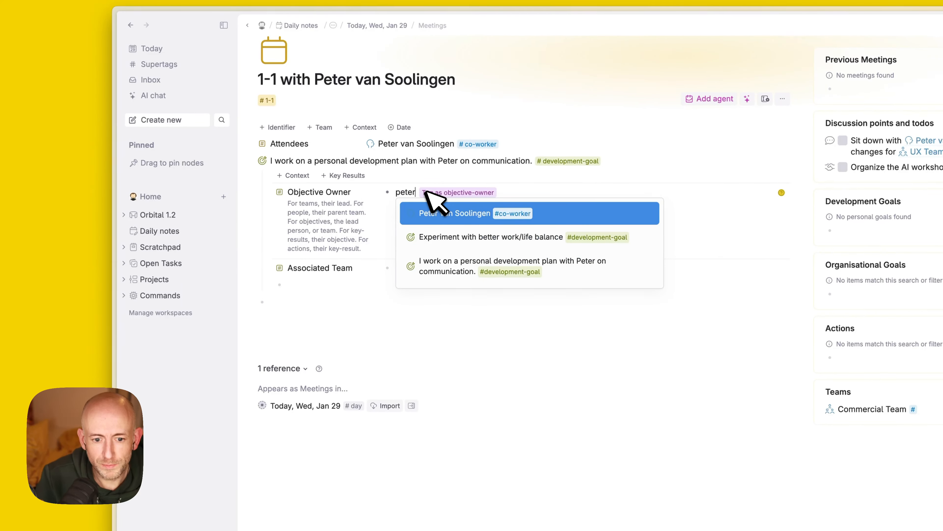
key(Return)
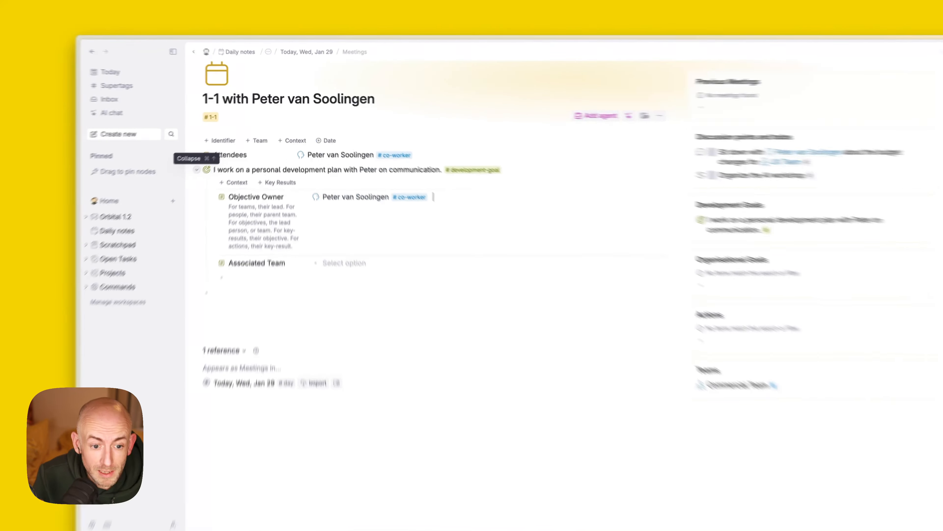
click(216, 159)
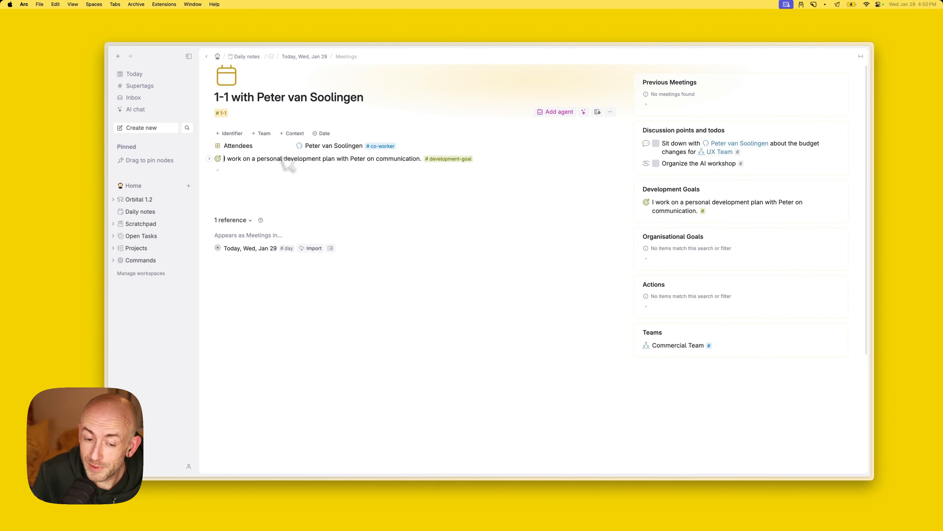
Shorten the development goal's title to "Improve communication" and add an empty line below it.
click(362, 158)
key(Right)
key(Right)
key(Right)
key(Right)
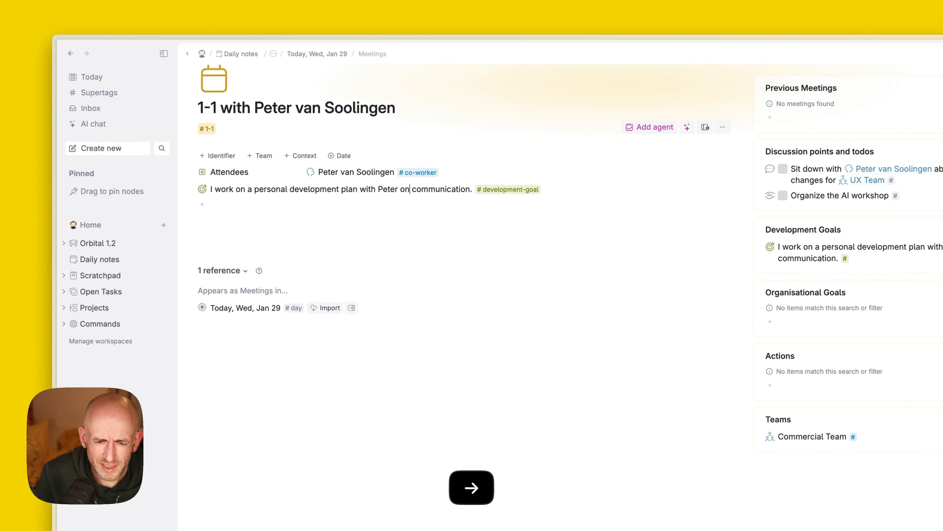
key(super+shift+Left)
text(Imrpve)
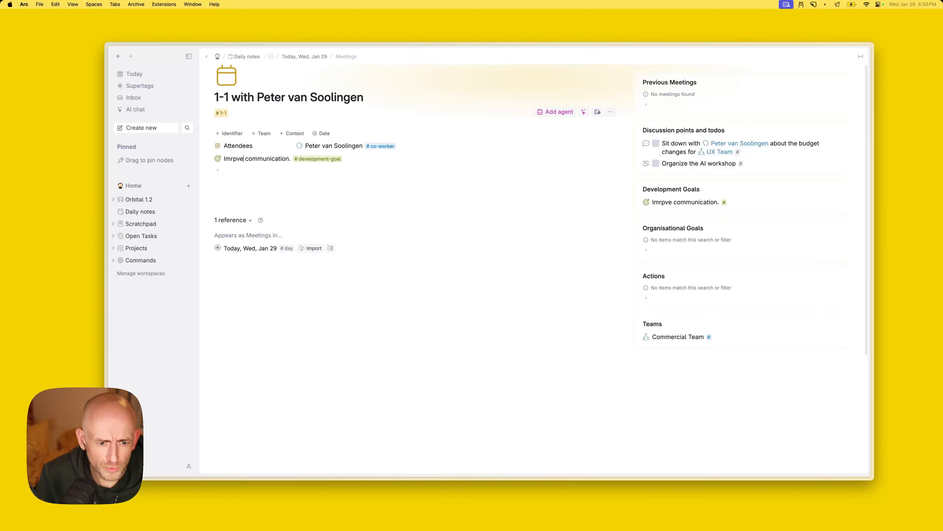
key(BackSpace)
key(BackSpace)
key(BackSpace)
key(BackSpace)
text(prove)
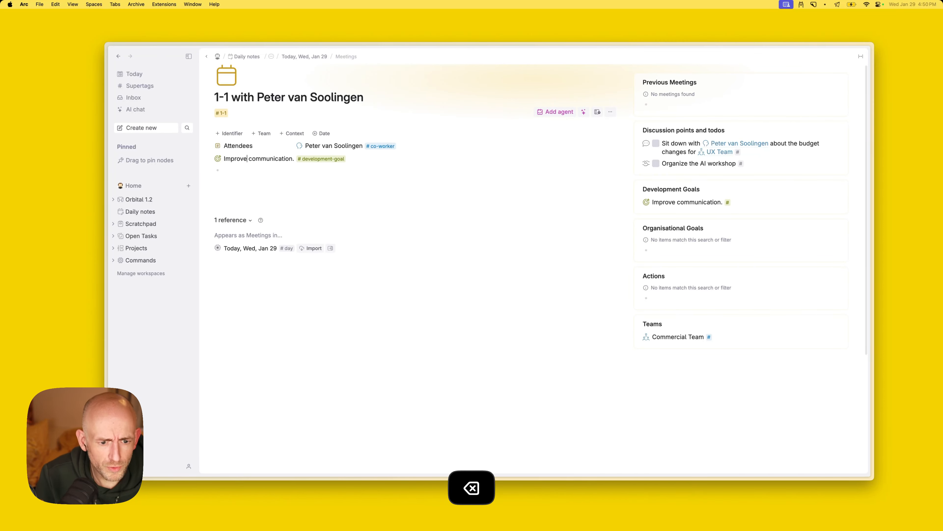
key(super+Right)
key(BackSpace)
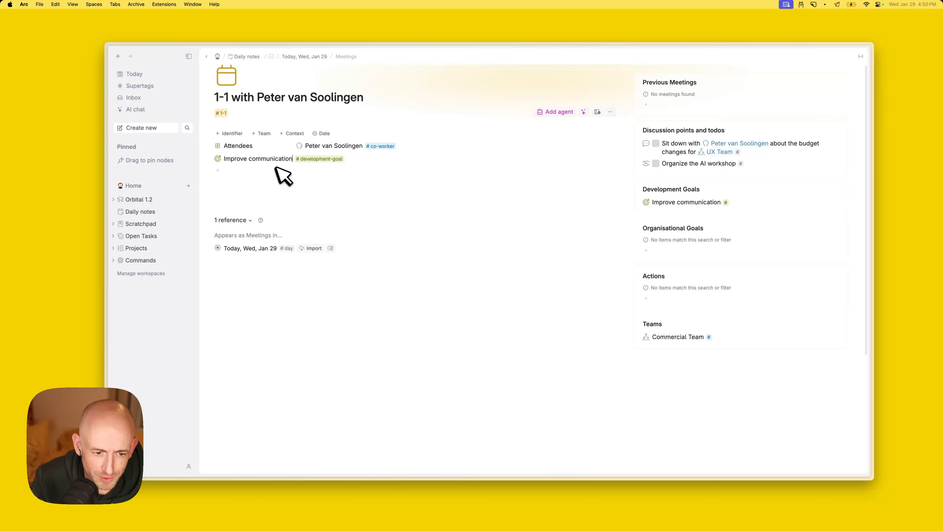
key(Return)
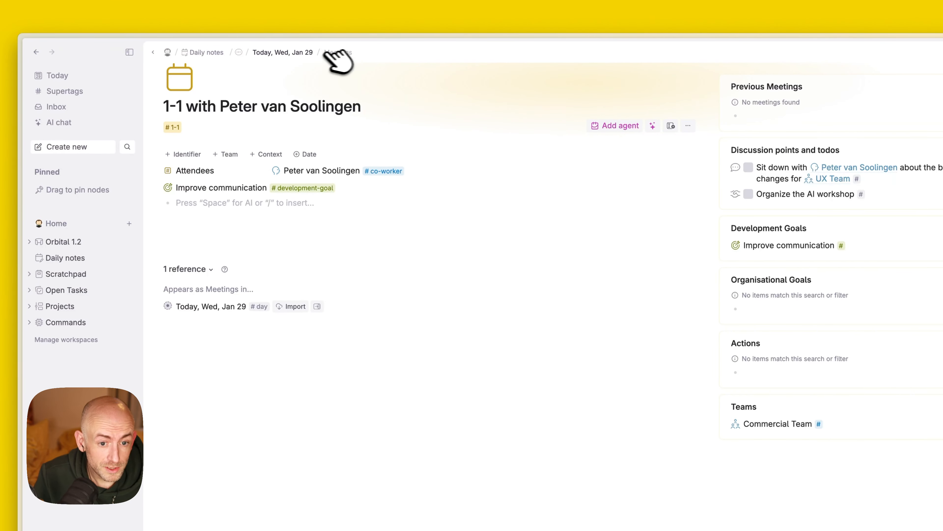
Add a 12:00 PM to 2:00 PM #meeting titled "Development Meeting" to today's calendar and move it to the day's meetings.
click(302, 53)
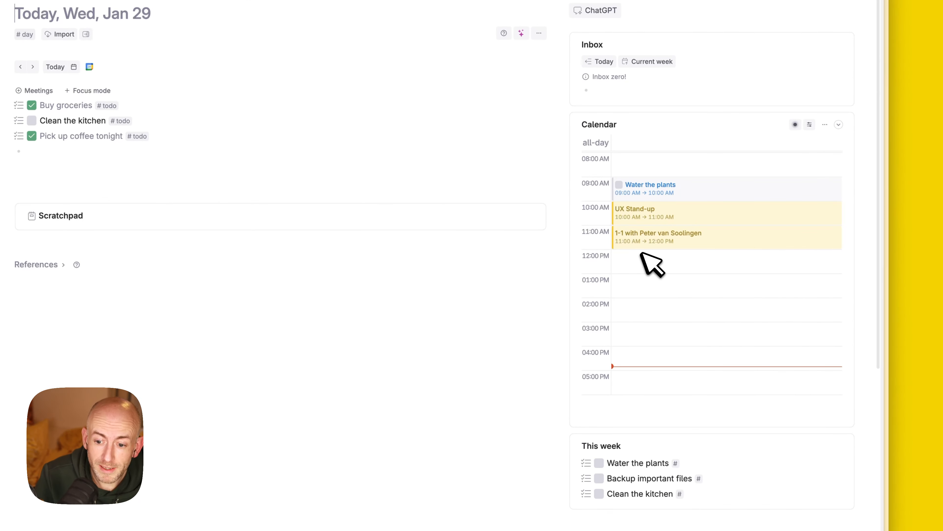
drag(643, 249, 645, 294)
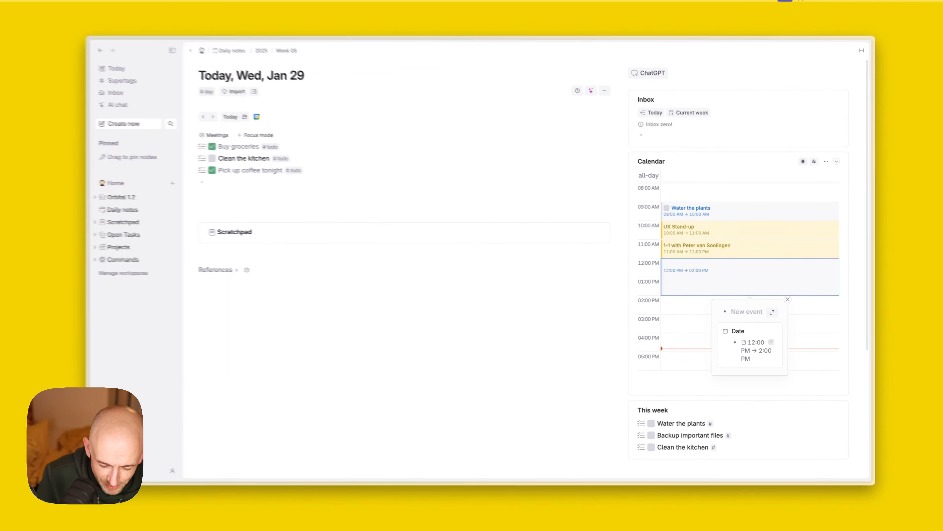
text(D)
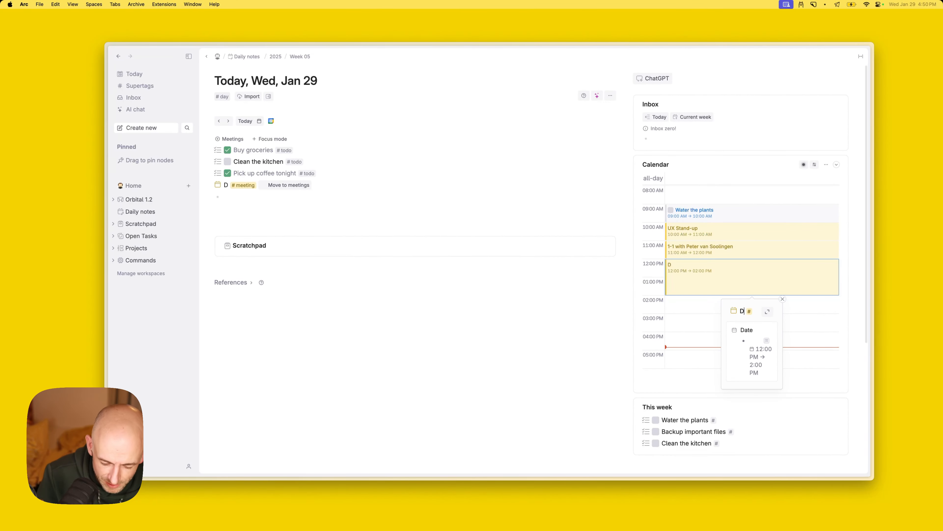
text(evelopment Meeting)
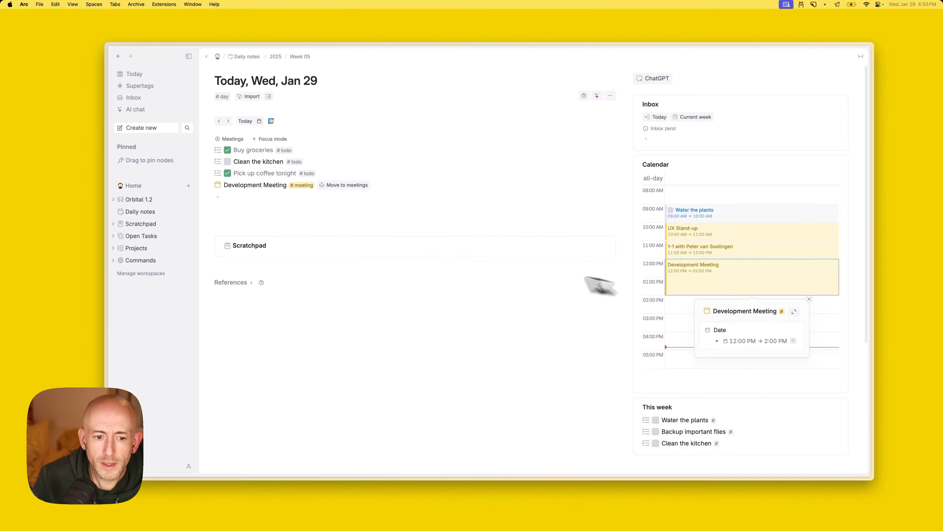
key(Escape)
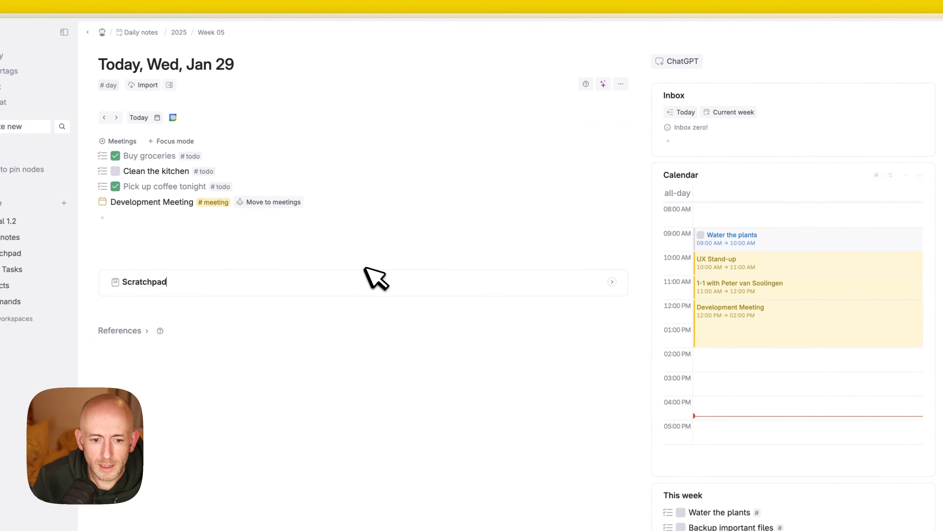
click(347, 185)
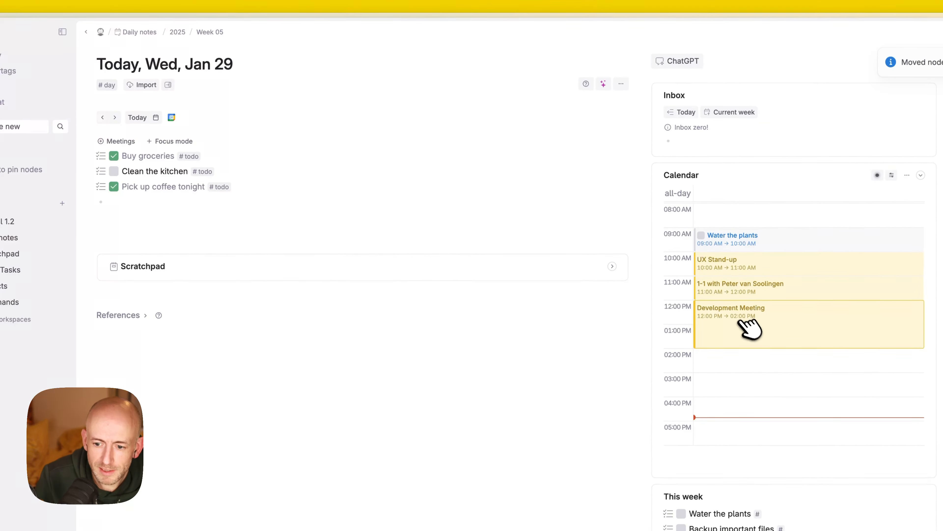
Open the Development Meeting and replace its #meeting tag with #3P.
click(743, 324)
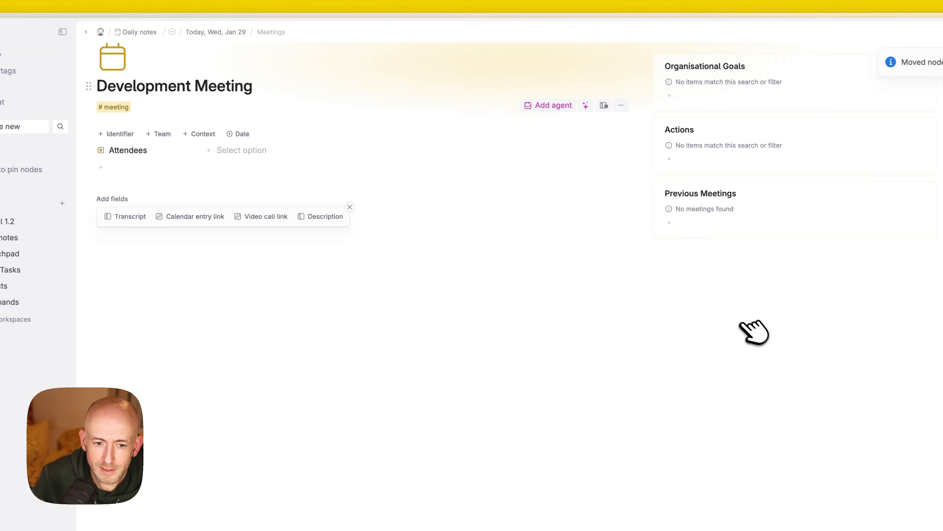
text(#3p)
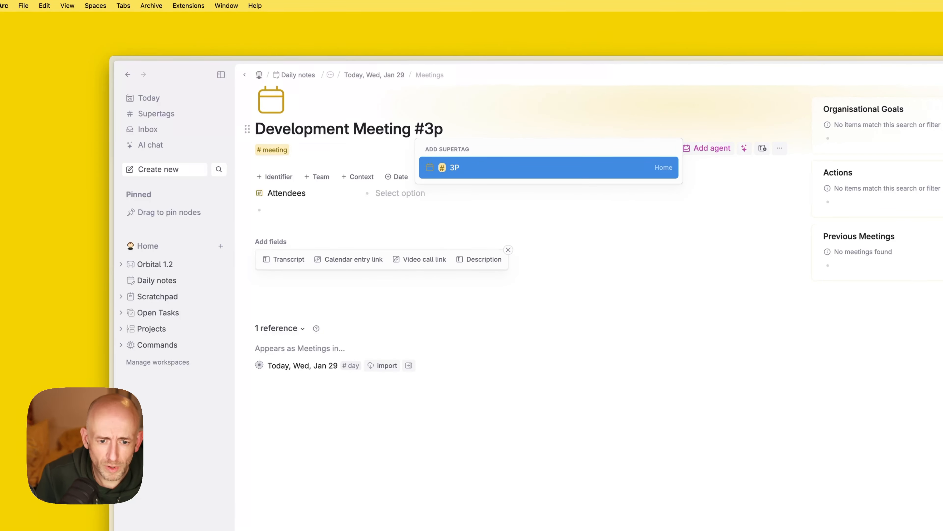
key(Return)
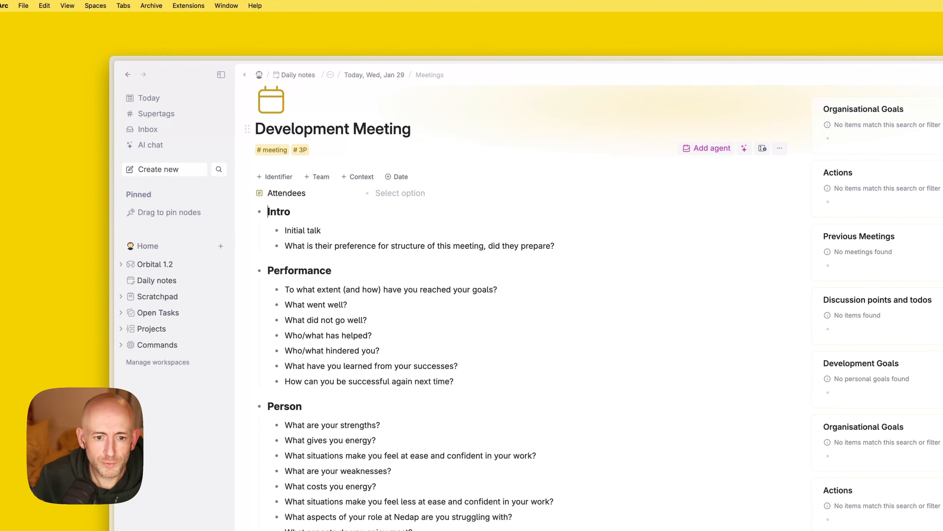
click(259, 150)
Set the 3P meeting's Attendees to the co-worker from the 1-1 meeting.
click(394, 192)
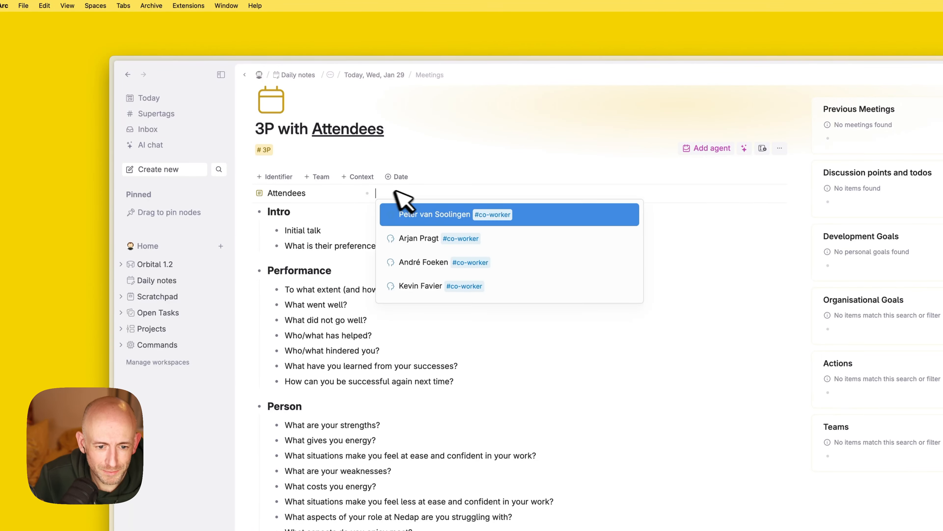
text(pet)
key(Return)
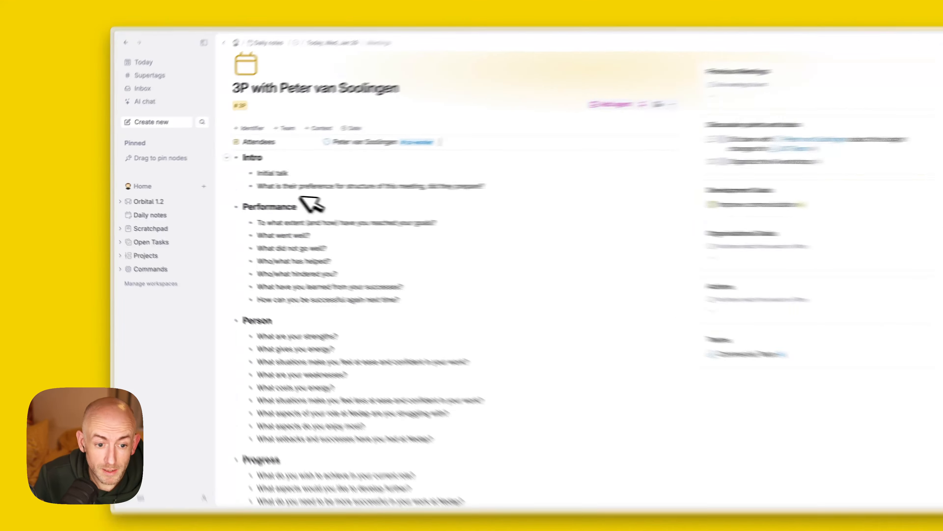
Review the 3P meeting's template questions from Intro through Performance, Person and Progress to Closing.
click(241, 160)
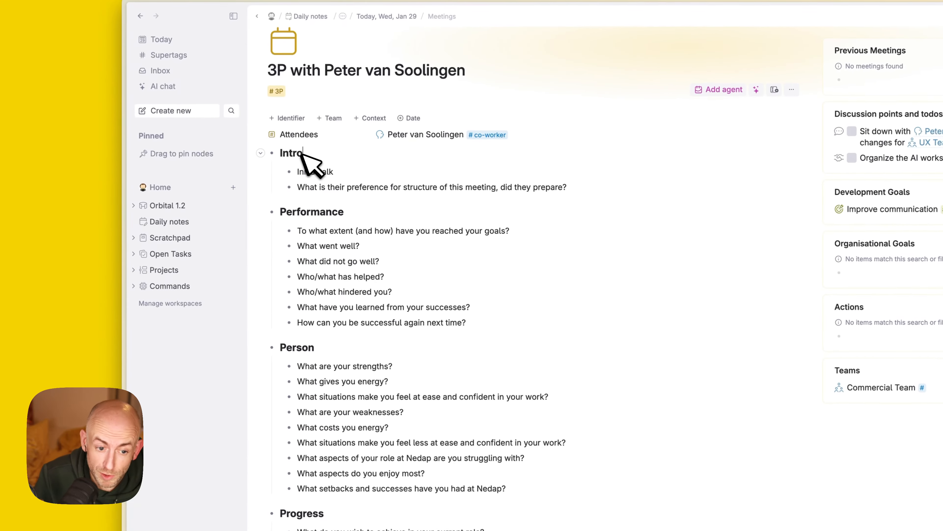
scroll(352, 261, down, 4)
scroll(366, 302, up, 4)
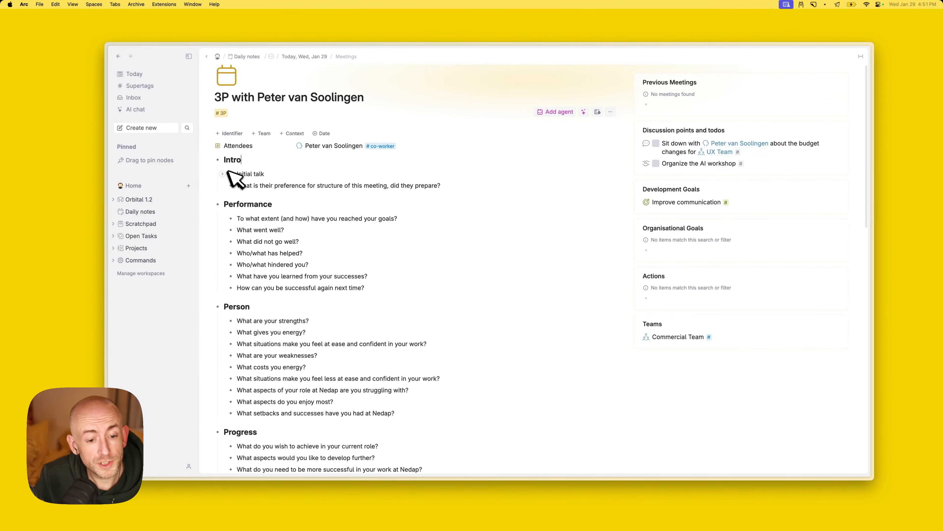
mouse_move(230, 174)
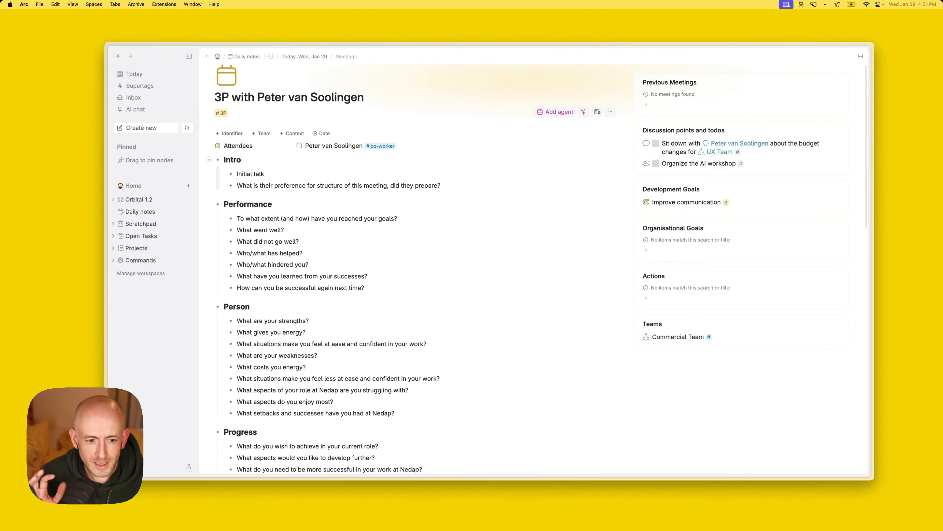
scroll(274, 269, down, 5)
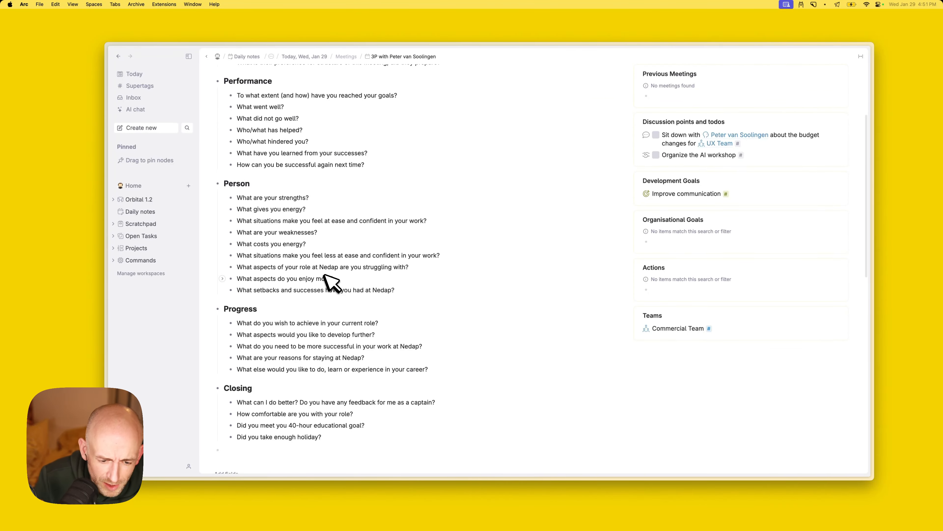
scroll(324, 274, up, 5)
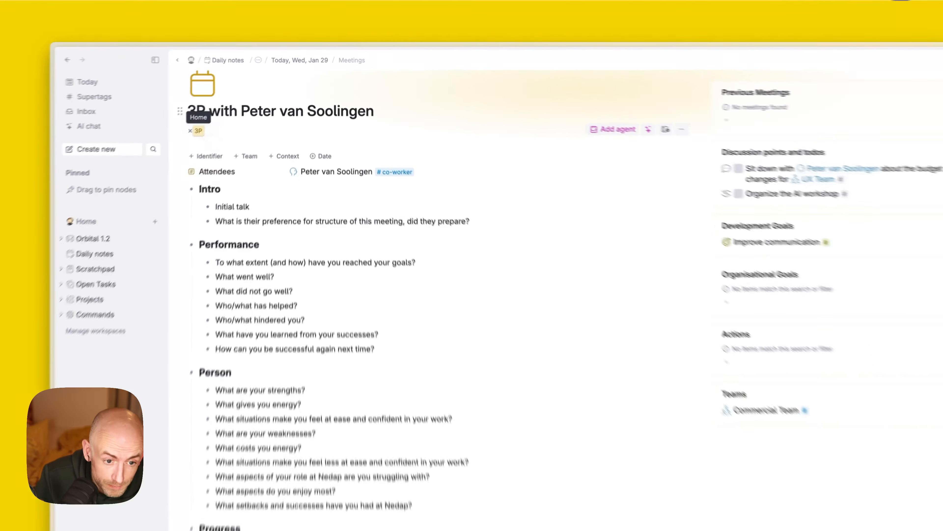
Open the #3P supertag's configuration and examine its content template and its AI and Commands settings.
click(224, 113)
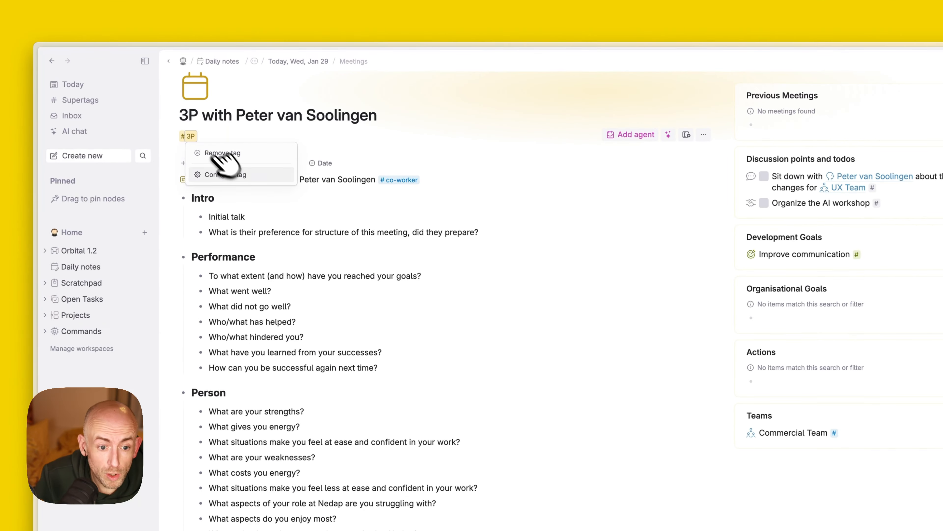
click(238, 175)
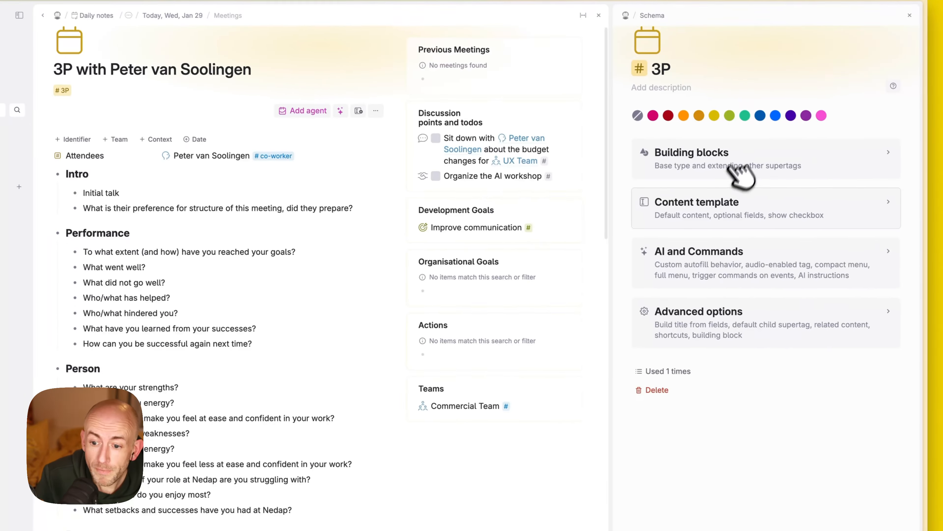
click(830, 258)
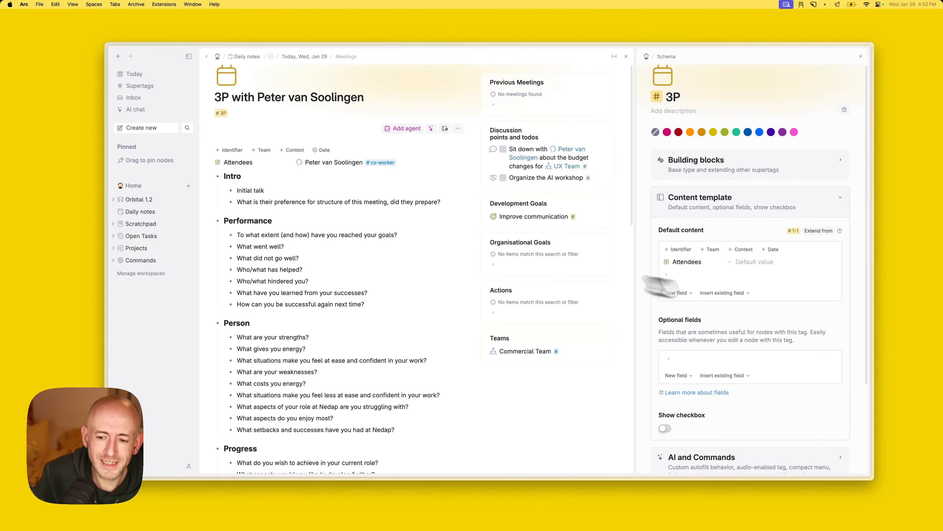
scroll(779, 287, down, 3)
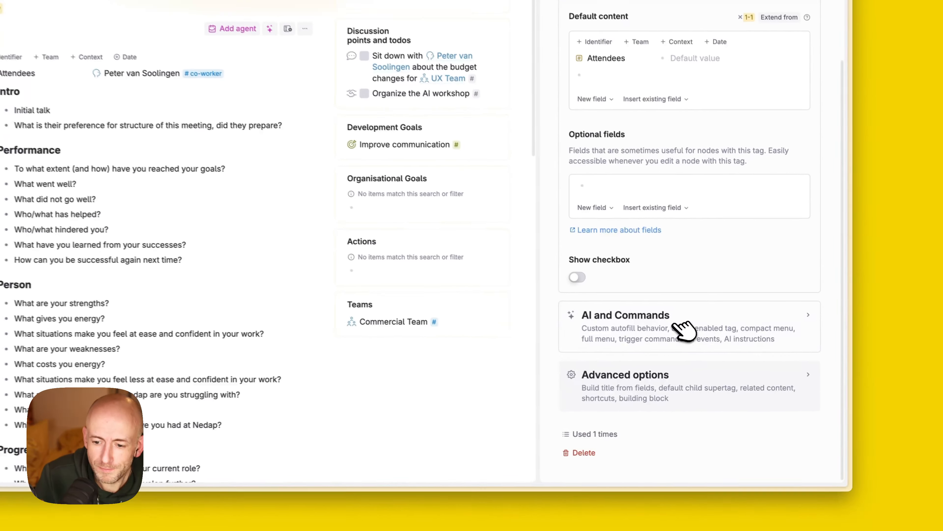
click(748, 383)
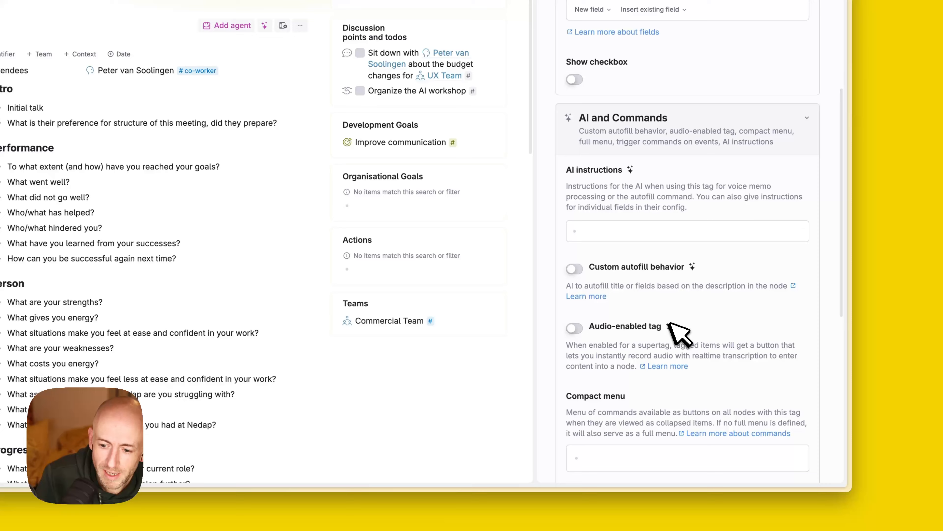
scroll(673, 328, down, 8)
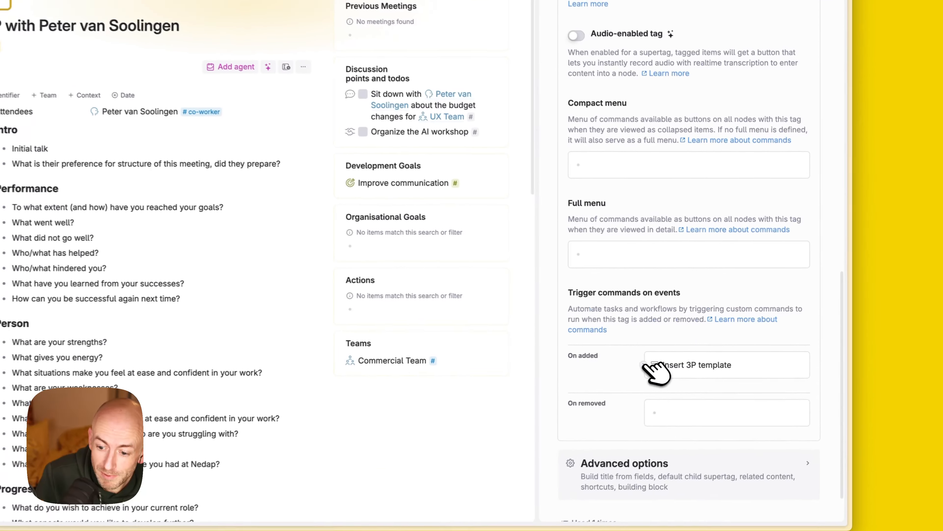
Examine the "Insert 3P template" command triggered when the tag is added, including its configured nodes to insert, and dismiss its help note.
click(715, 354)
scroll(798, 321, down, 5)
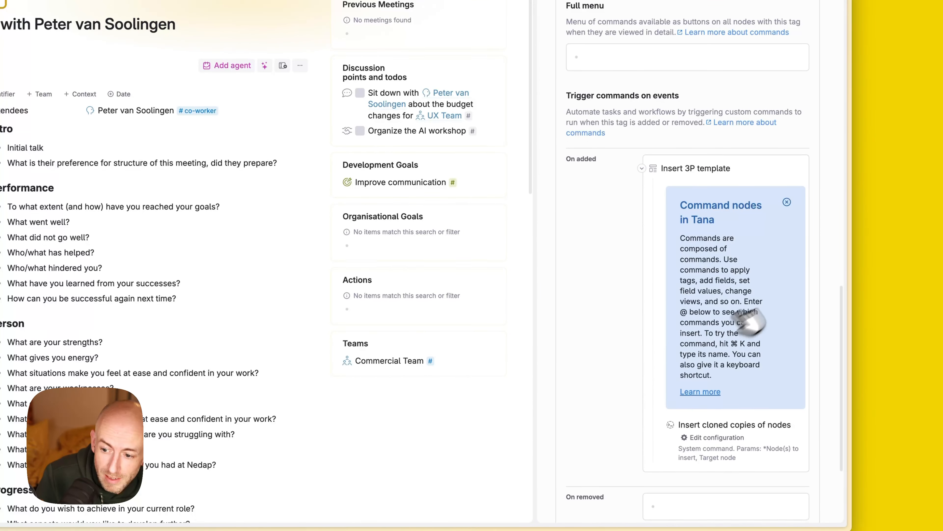
click(787, 202)
click(707, 295)
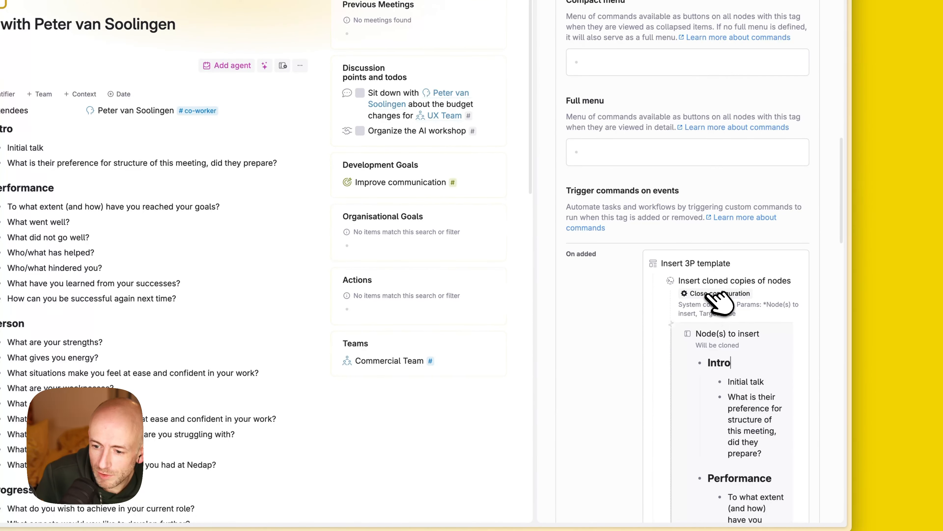
scroll(728, 308, down, 3)
scroll(754, 320, down, 10)
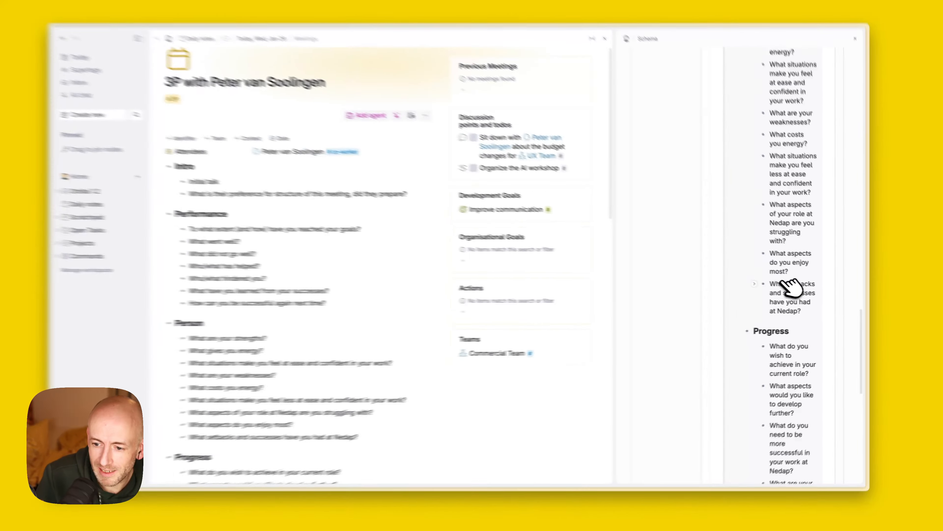
scroll(755, 283, up, 5)
scroll(794, 297, up, 15)
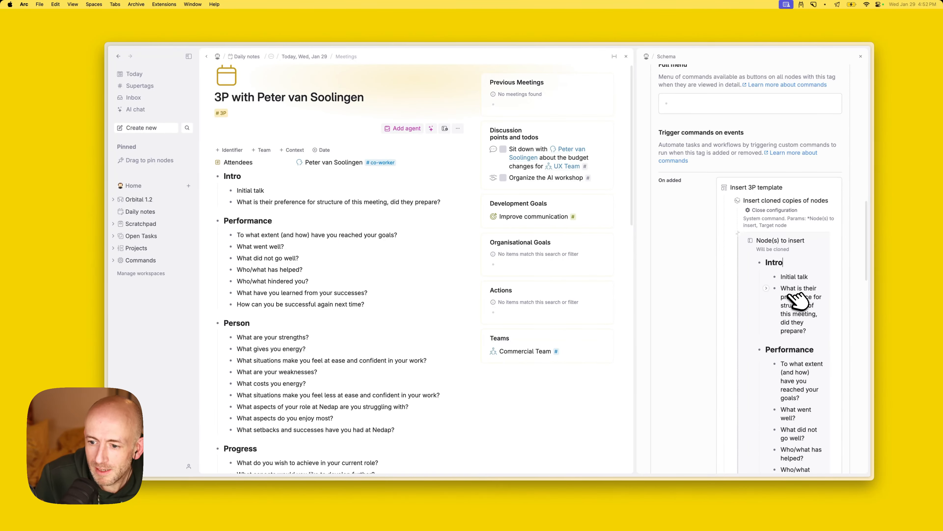
Compare the #3P supertag's default content with its on-added trigger command, and close the configuration.
scroll(768, 180, up, 5)
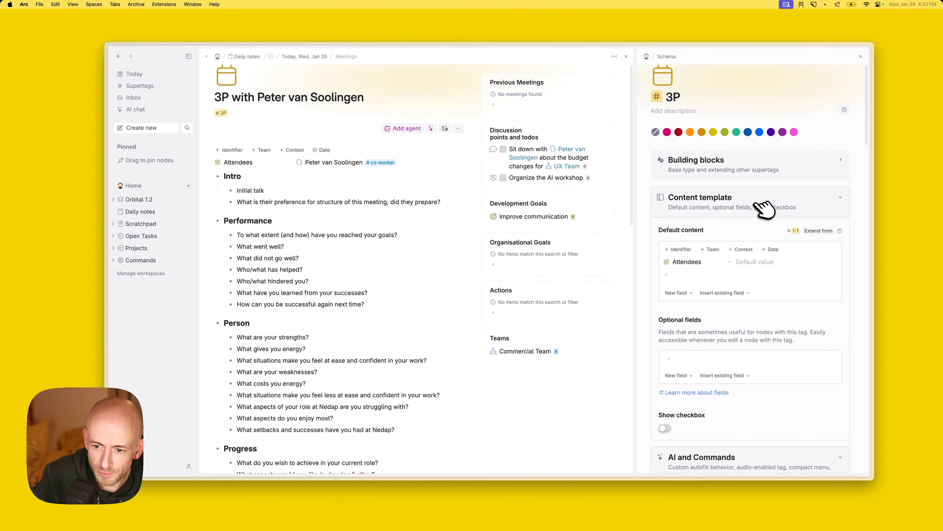
scroll(813, 228, down, 1)
scroll(795, 316, down, 10)
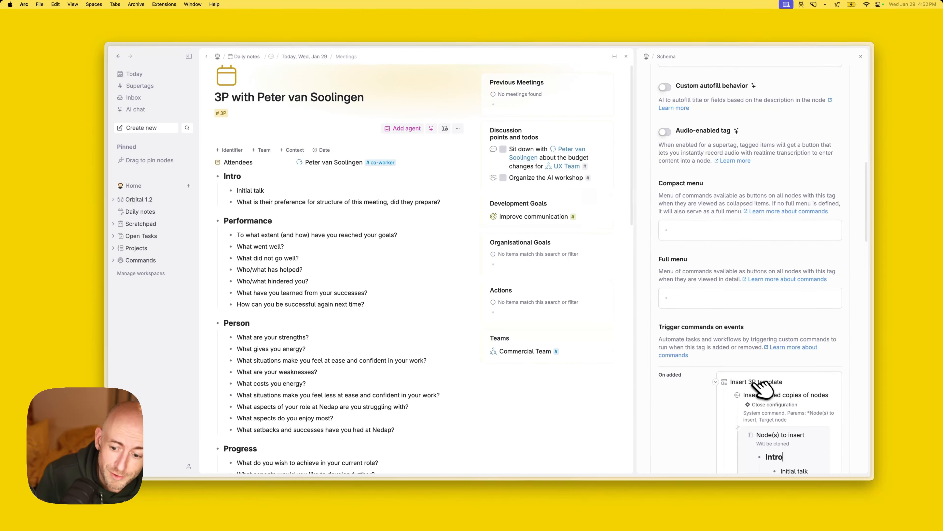
scroll(760, 378, up, 12)
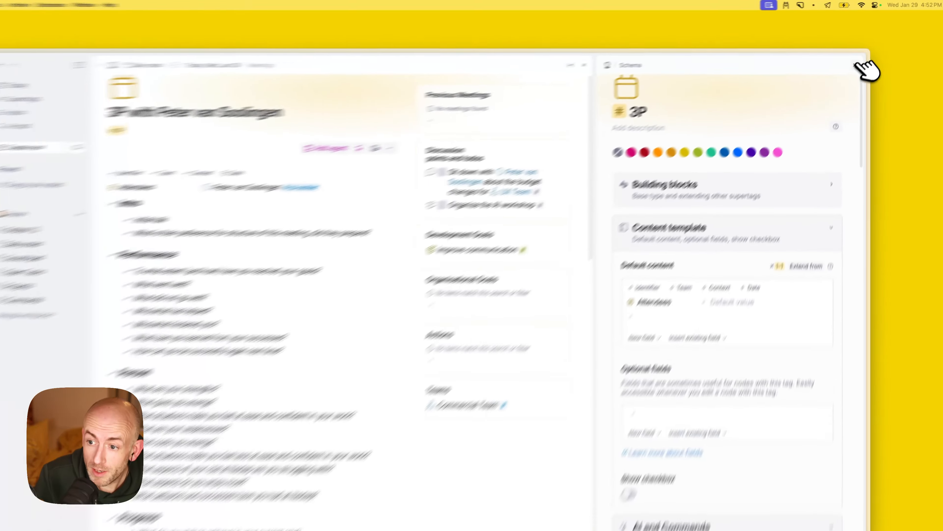
click(861, 56)
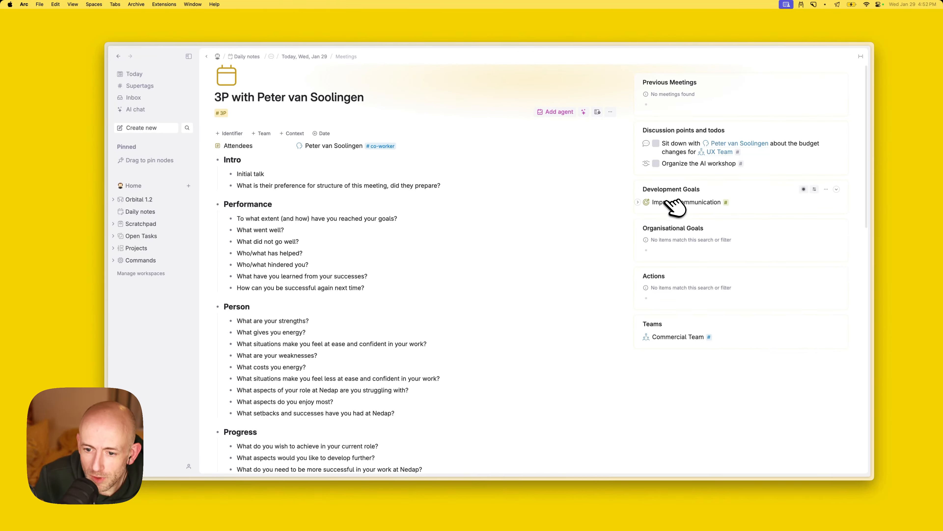
Turn on the checkbox for the #development-goal supertag in its content template and close its configuration.
mouse_move(646, 203)
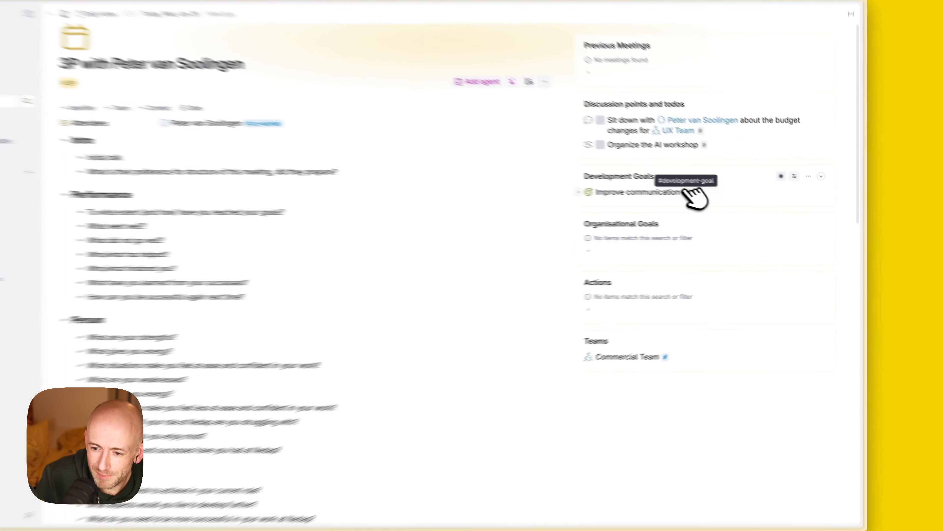
click(726, 202)
click(747, 227)
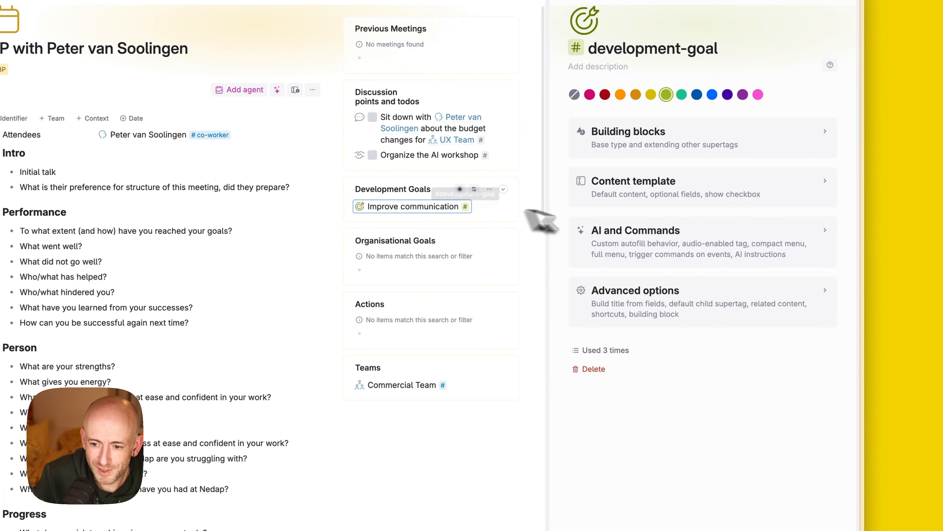
click(653, 256)
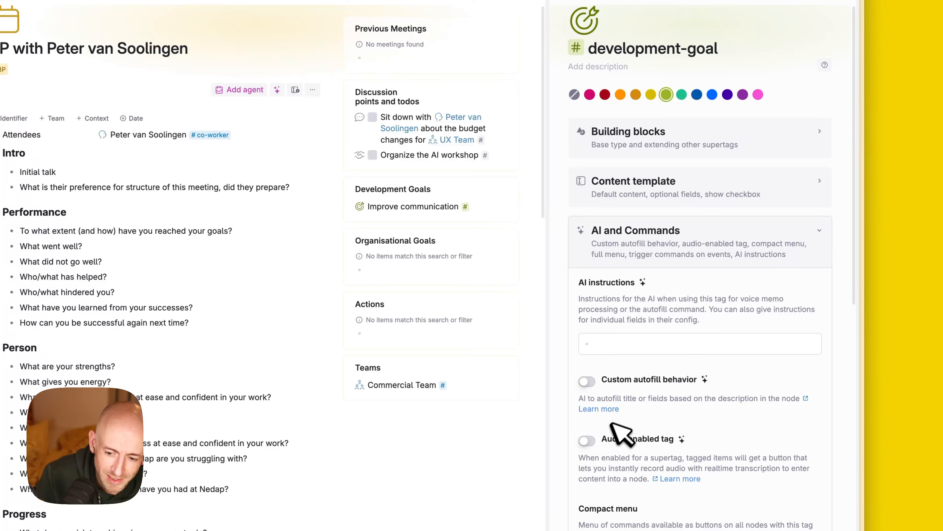
scroll(610, 432, down, 5)
scroll(638, 400, up, 5)
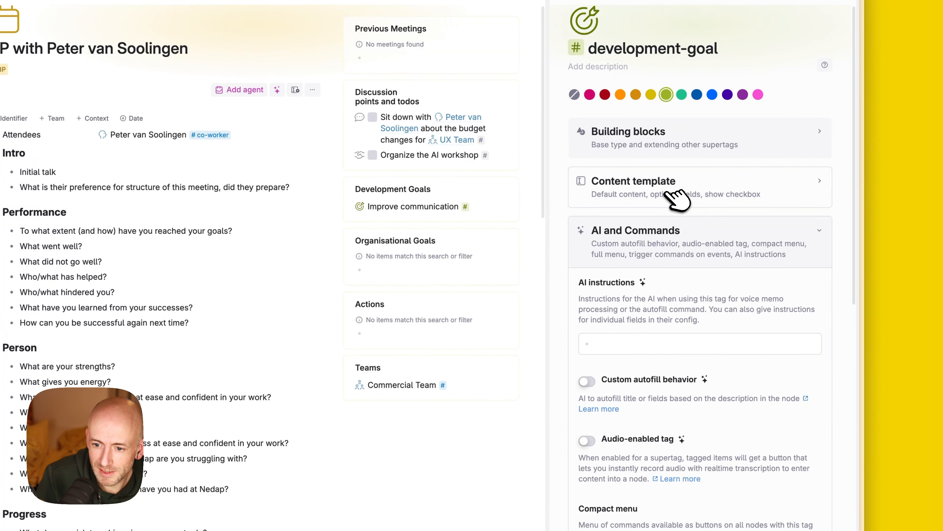
click(670, 202)
scroll(658, 390, down, 8)
click(590, 370)
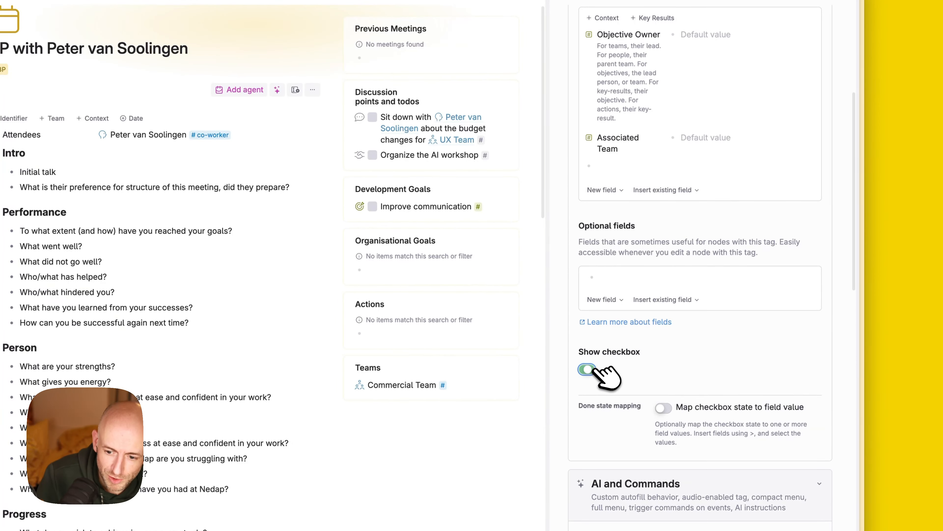
click(834, 67)
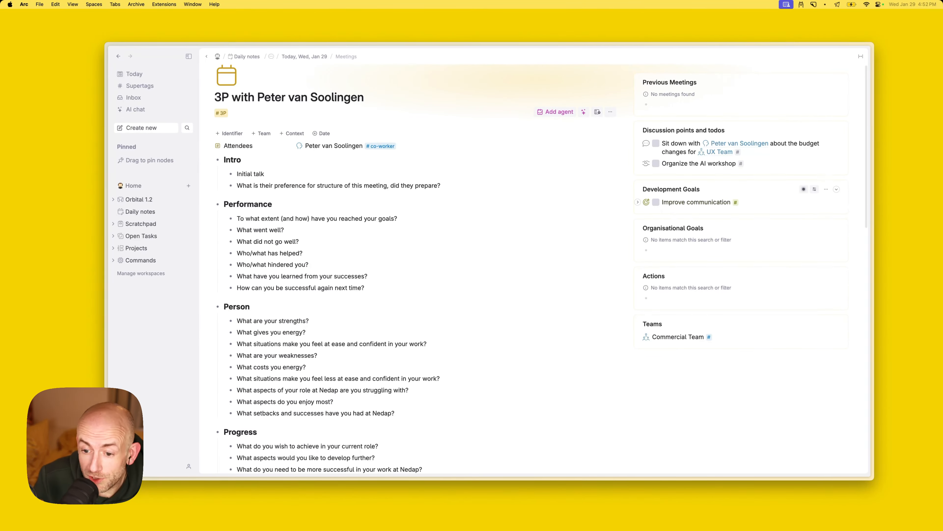
Mark the "Improve communication" development goal as done and return to today's daily note.
click(656, 202)
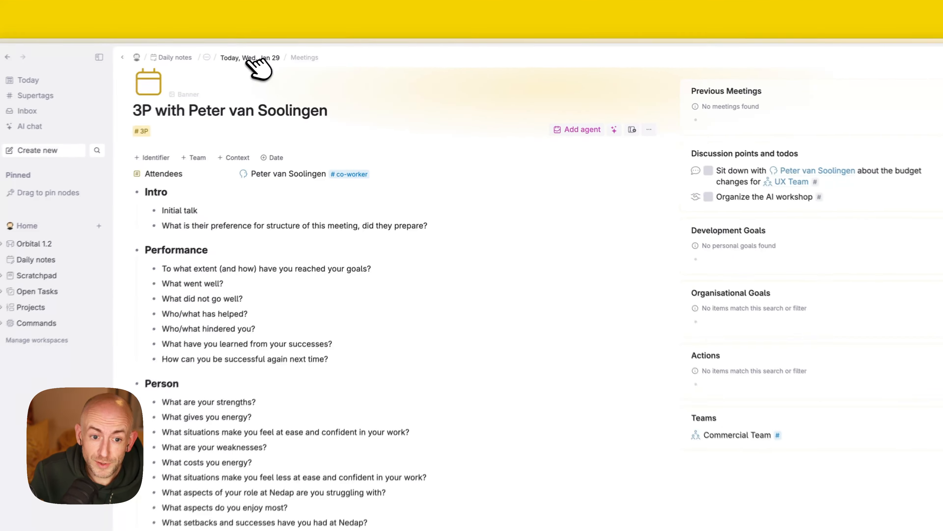
click(293, 56)
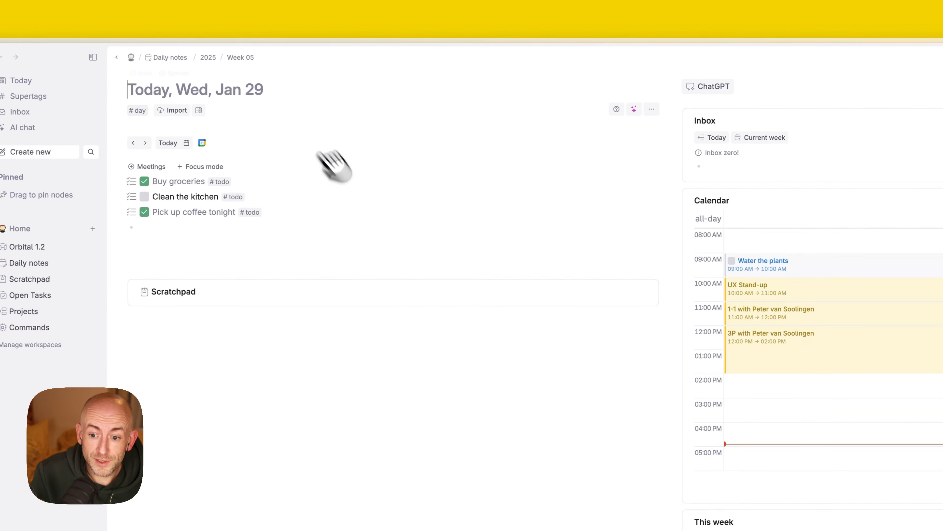
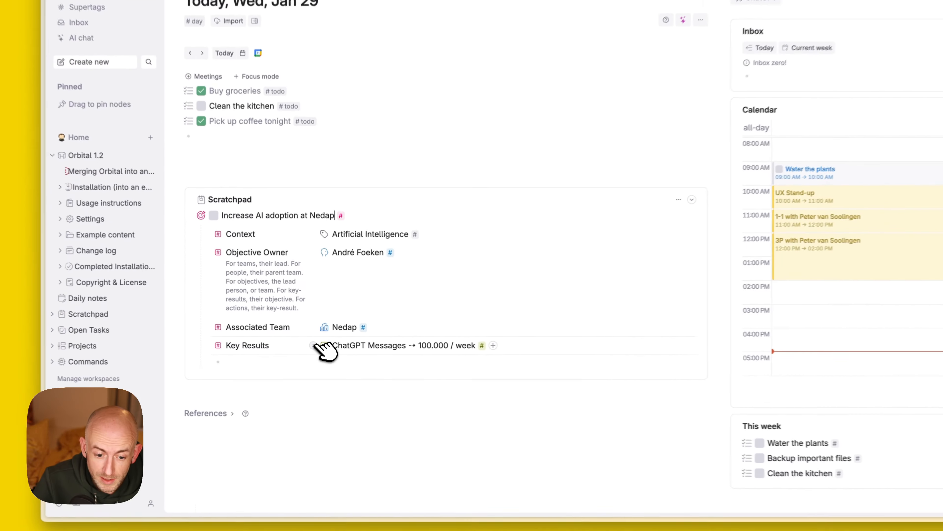
Expand the ChatGPT Messages key result and add "Start sharing more about AI on Slack" to its Actions, tagged as an action.
click(314, 345)
scroll(327, 351, down, 3)
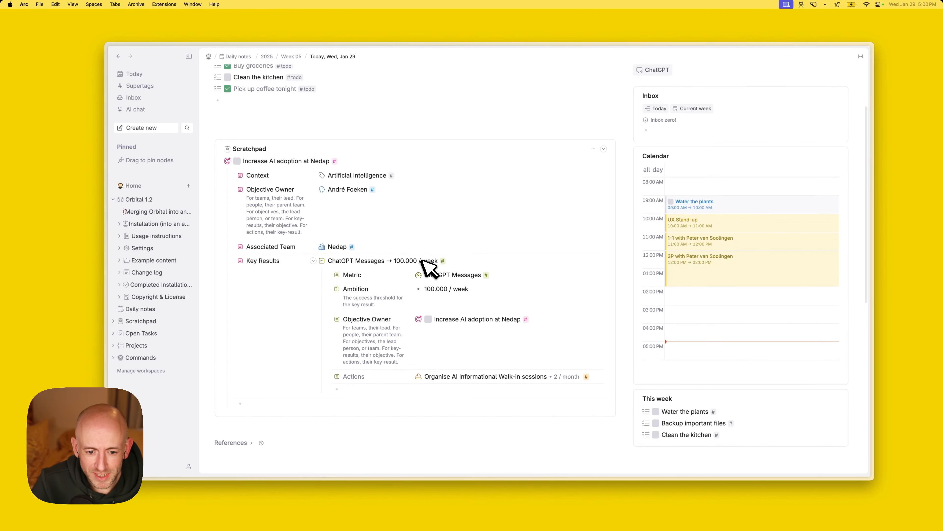
click(438, 377)
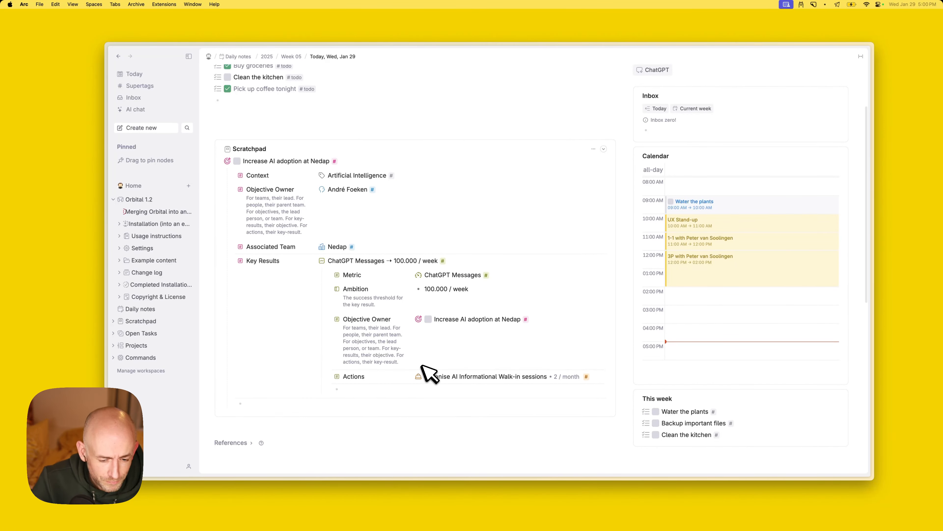
key(super+Right)
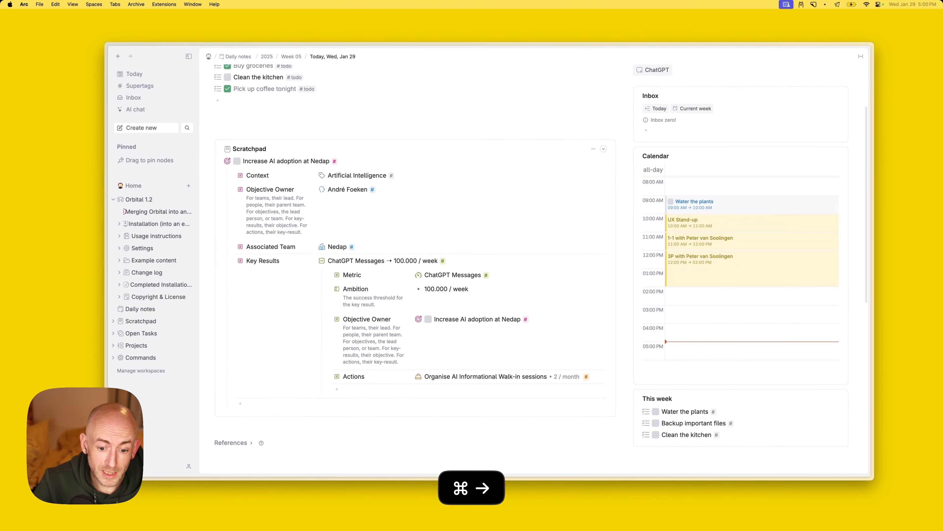
key(Return)
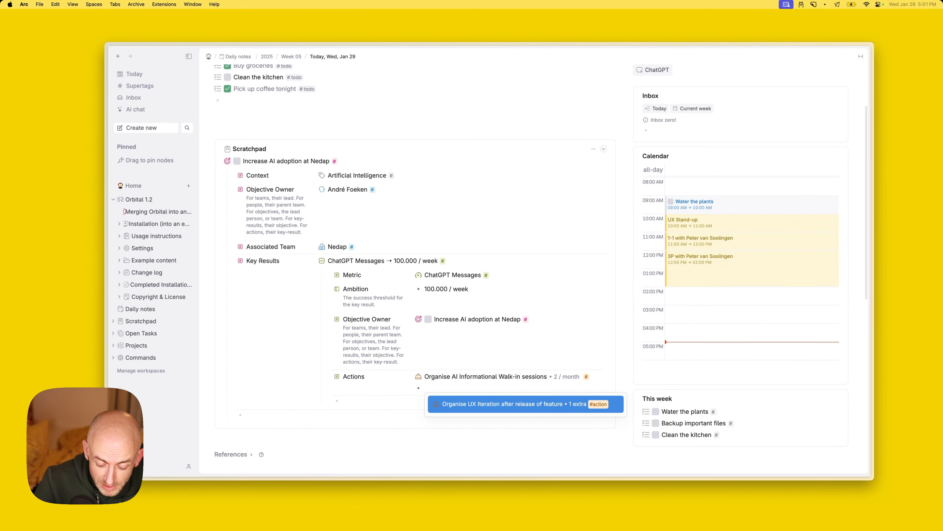
text(Start shar)
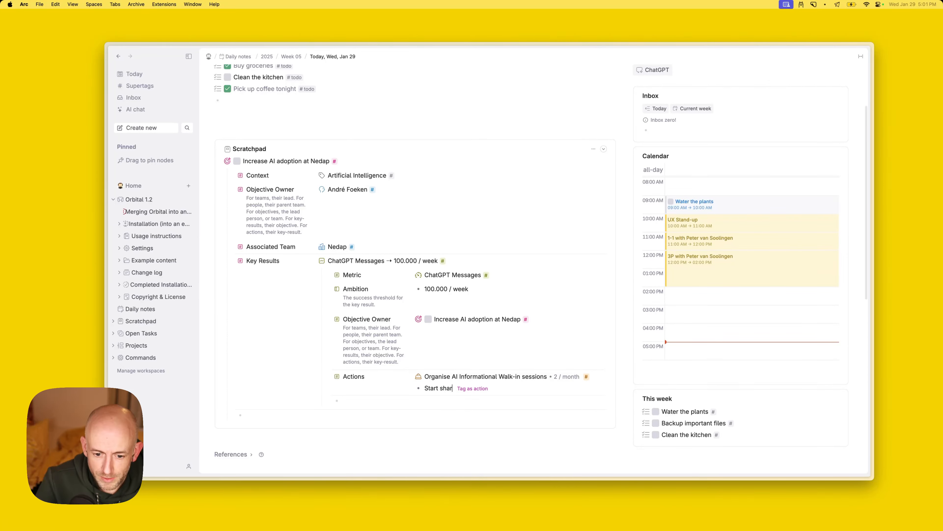
text(ing more about)
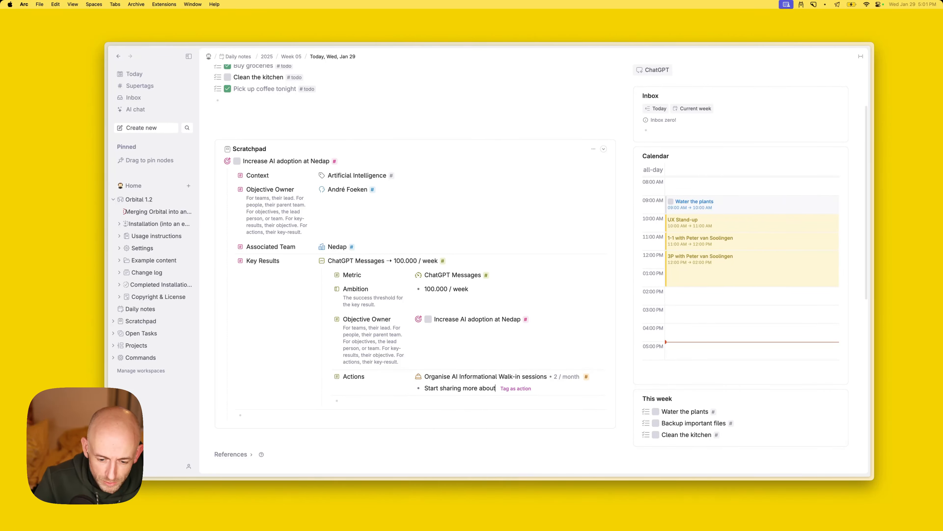
text( AI on Slack)
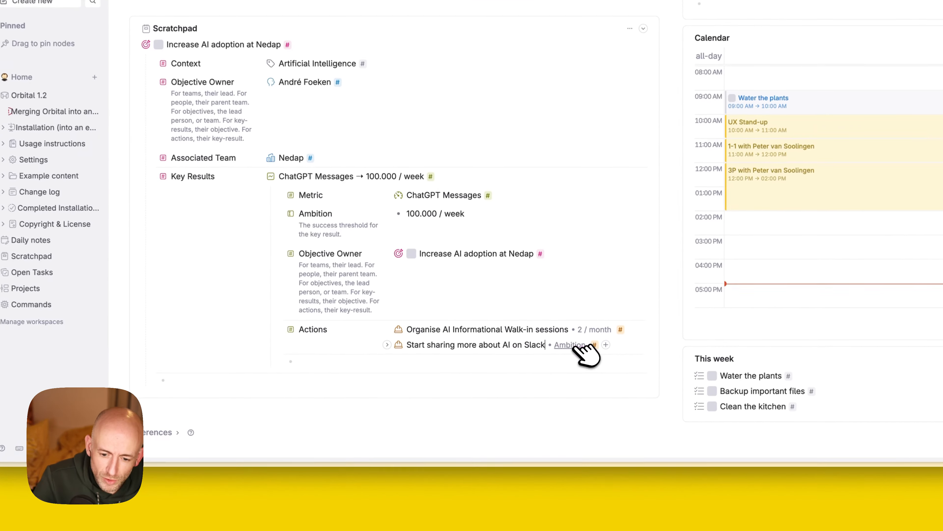
click(550, 388)
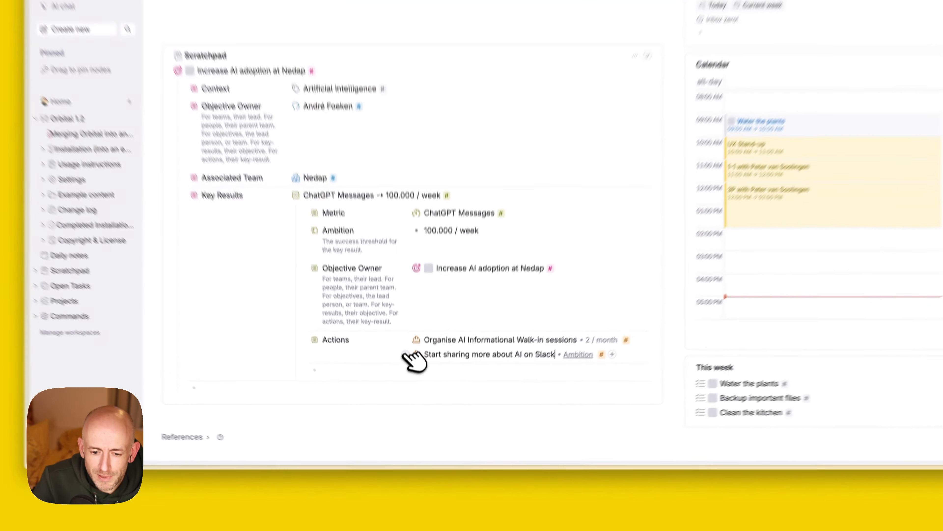
Expand the new Slack action and reword its title to "Sharing about AI on Slack".
click(410, 388)
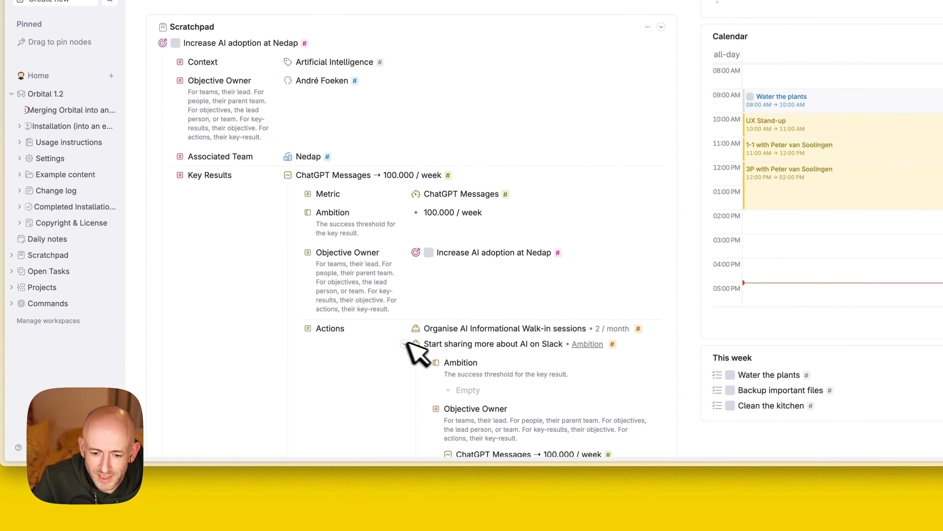
double_click(458, 344)
key(Left)
key(Right)
key(shift+Home)
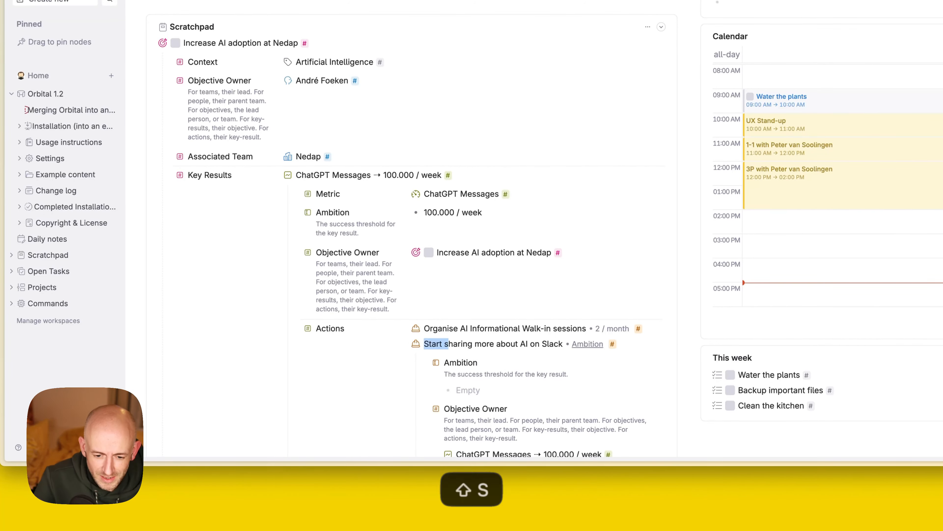
text(S)
double_click(473, 344)
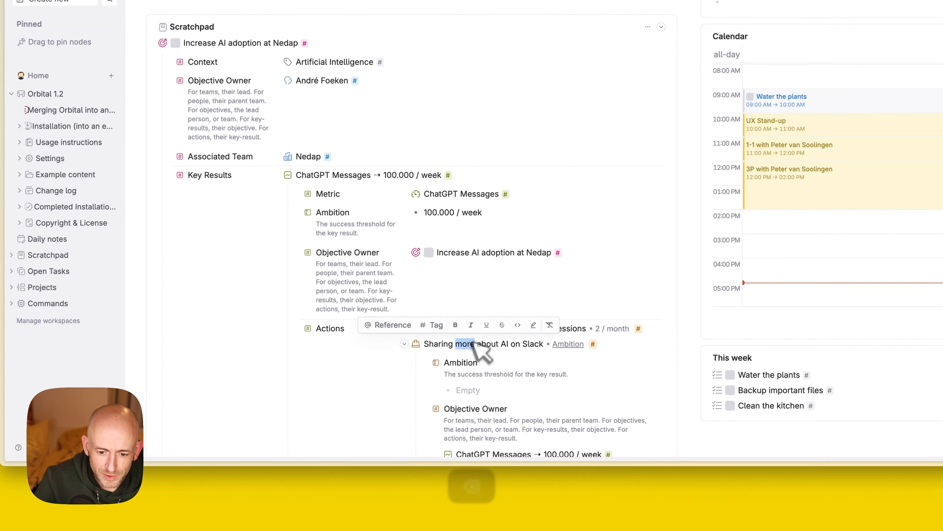
key(BackSpace)
key(BackSpace)
Set the Slack action's Ambition to "1 / week" and assign the objective owner in its "Action for" field.
click(480, 389)
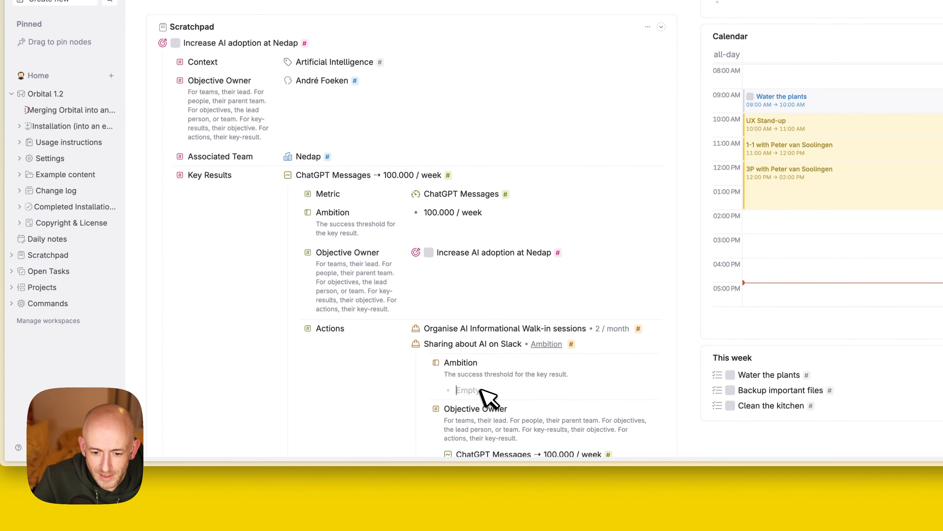
text(1 / w)
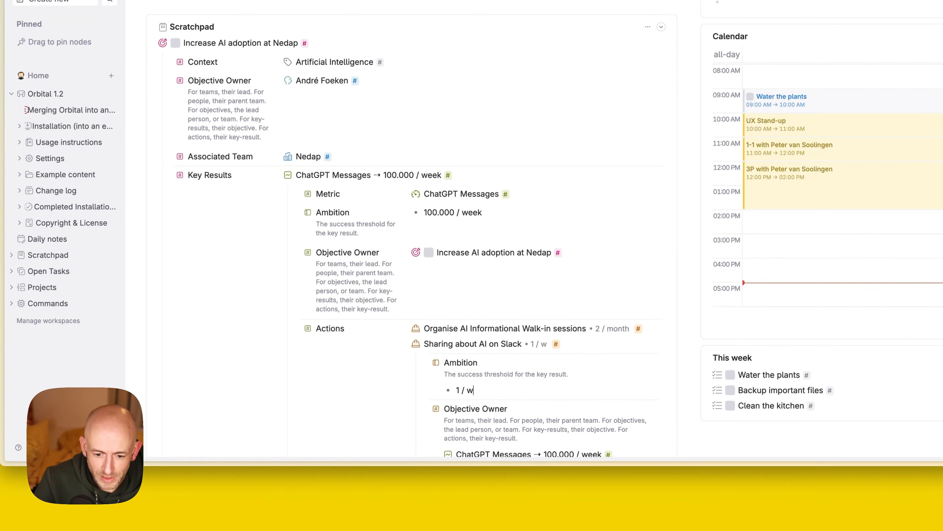
text(eek)
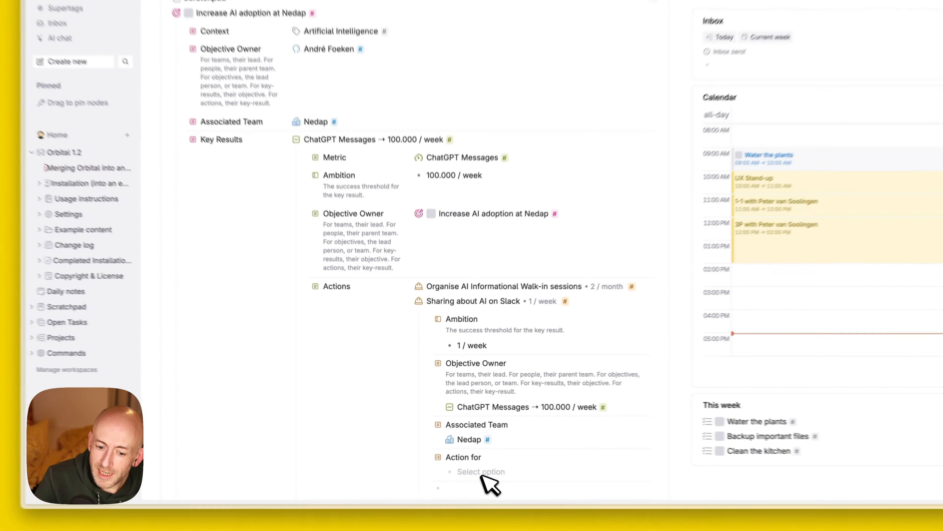
click(465, 451)
text(andr)
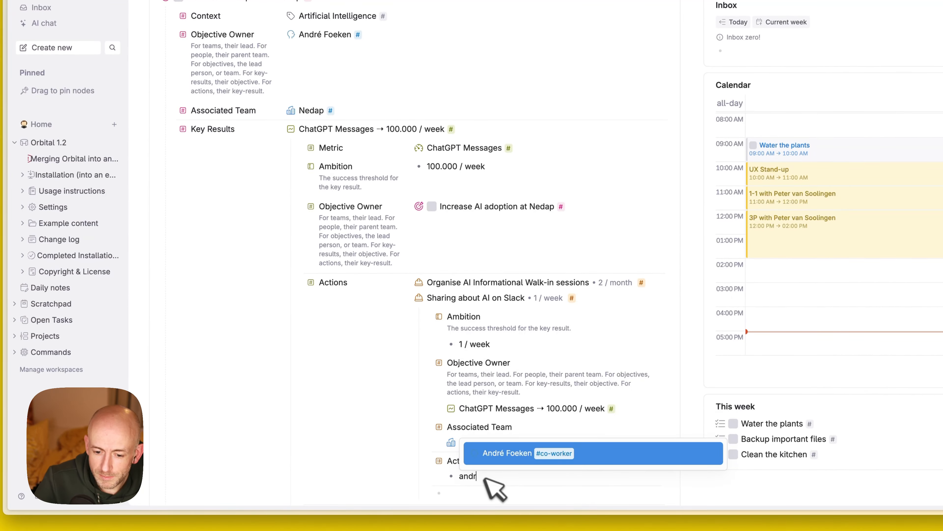
key(Return)
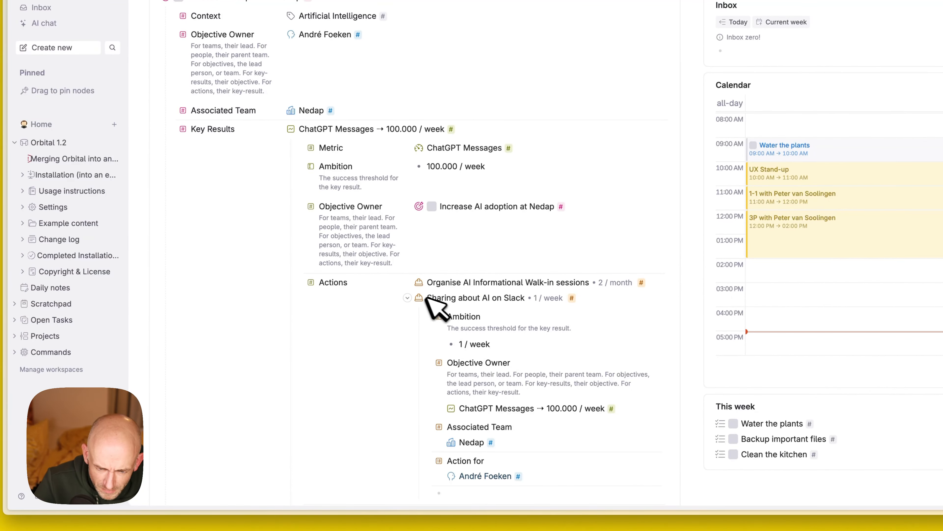
Collapse the Slack action and check the fields of the AI Informational Walk-in sessions action before collapsing it too.
click(409, 298)
click(407, 282)
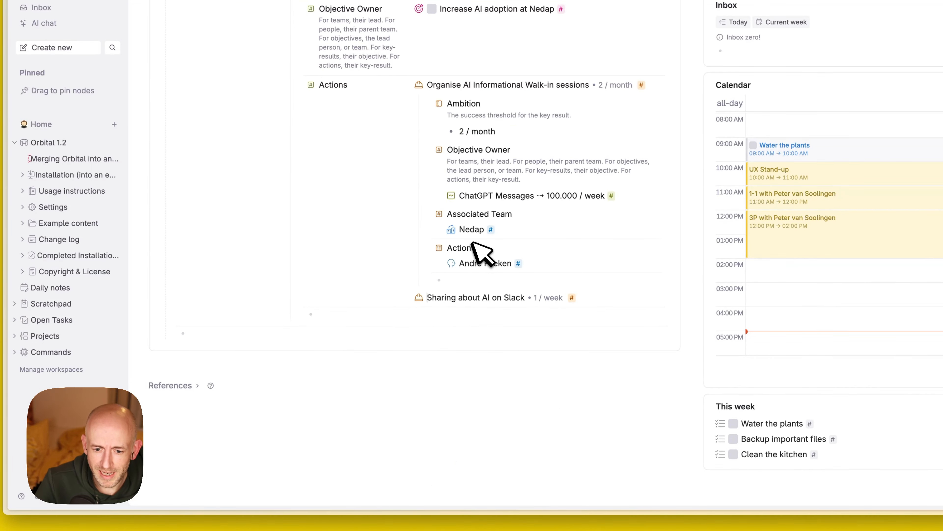
click(438, 103)
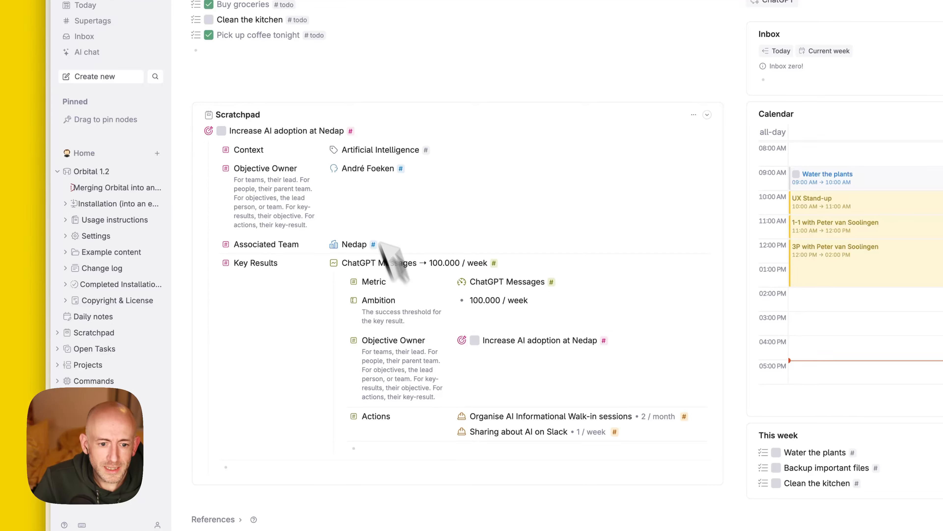
Open the objective owner's co-worker page and move the Nedap Healthcare team and Managing Director role to the library.
click(336, 168)
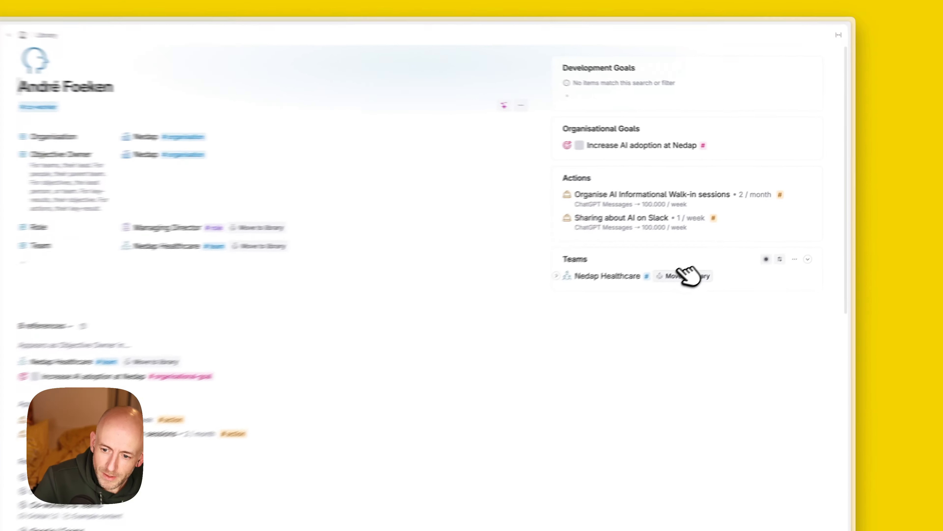
click(742, 246)
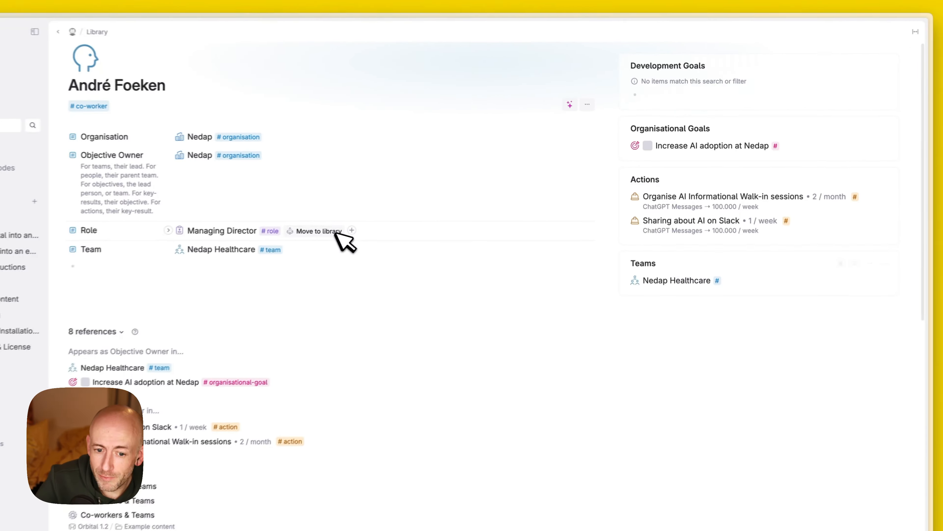
click(412, 208)
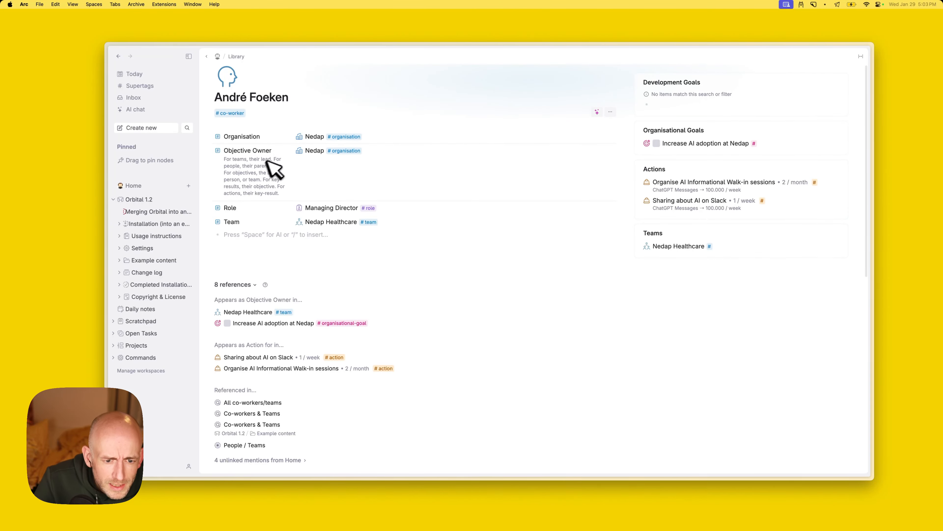
Review the Objective Owner guidance for people, inspect the linked Nedap organisation and return to the co-worker page.
drag(279, 158, 284, 163)
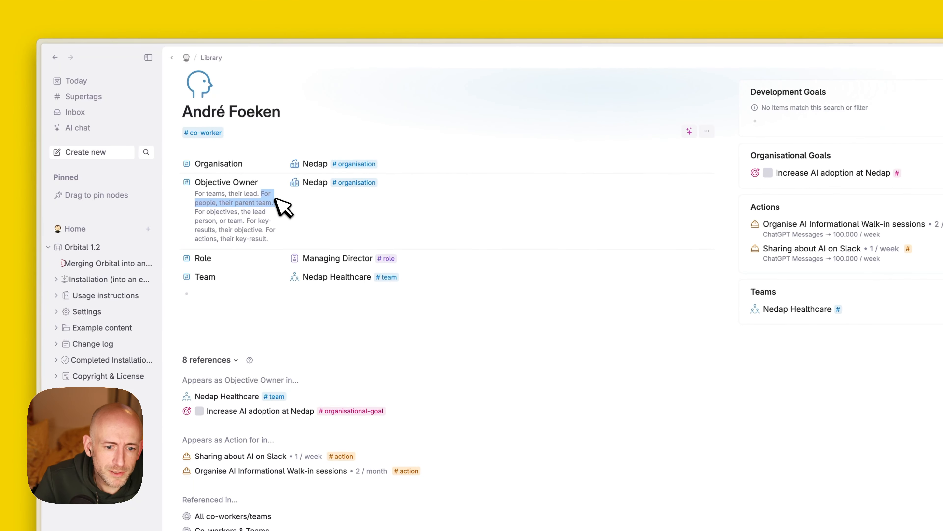
click(266, 197)
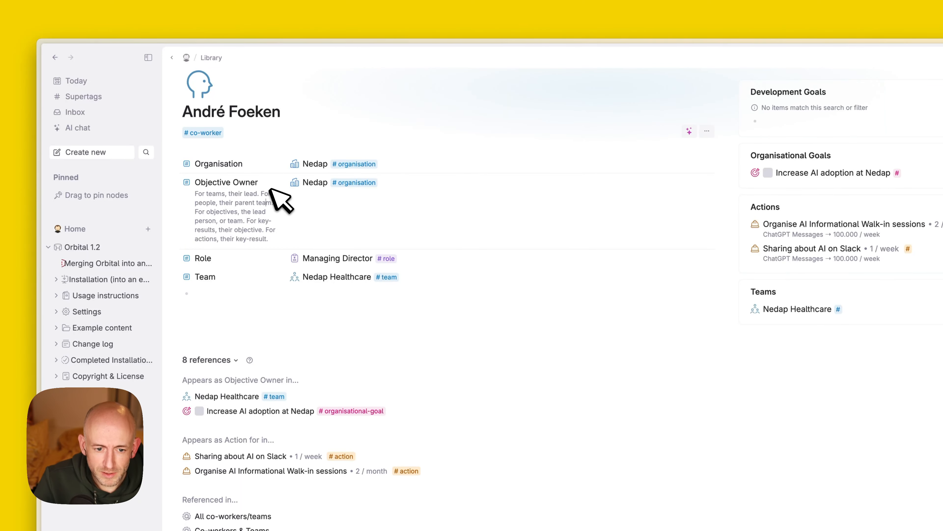
click(302, 182)
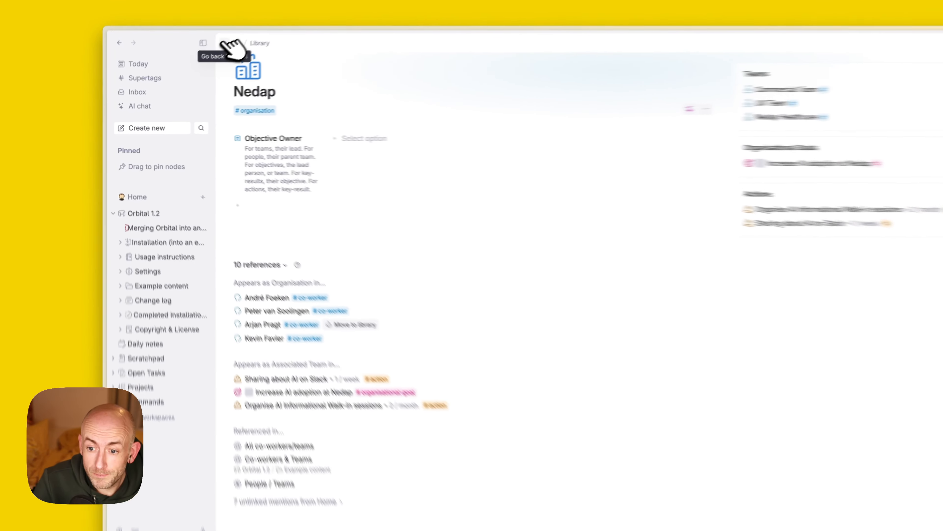
click(224, 41)
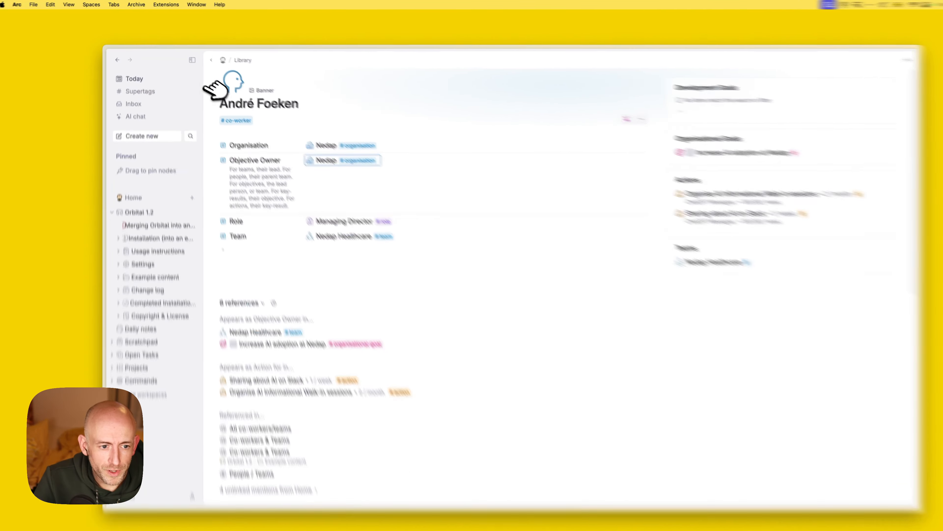
Open the UX Stand-up meeting from today's calendar and try to add a new #organisational-goal entry to its notes.
click(132, 79)
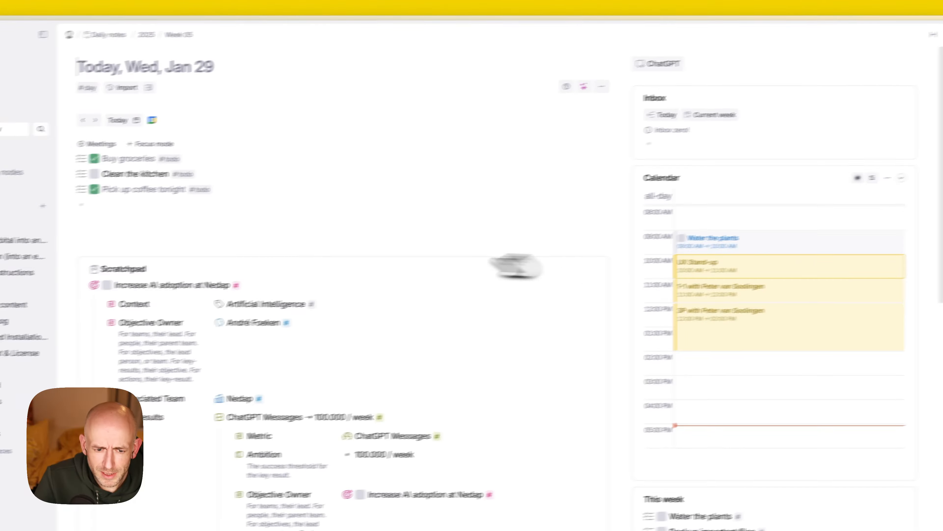
click(698, 263)
click(282, 227)
text(#or)
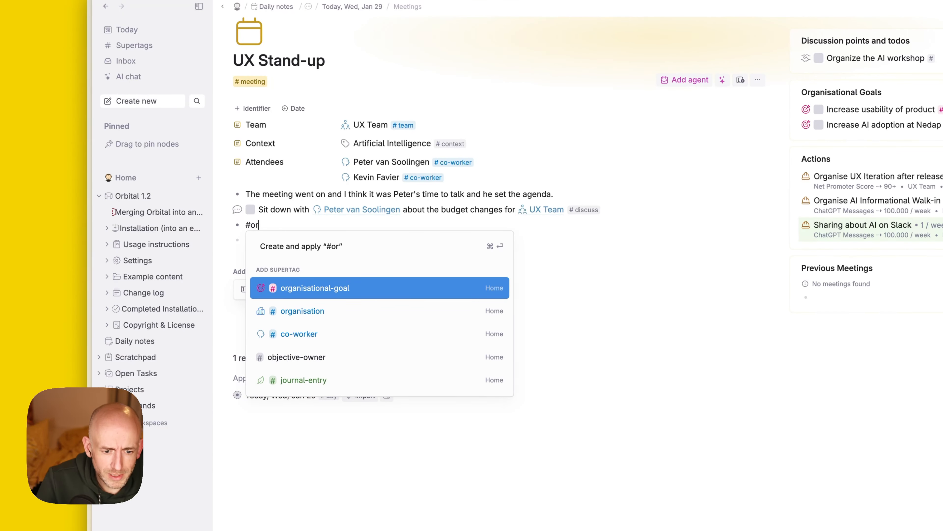
key(Return)
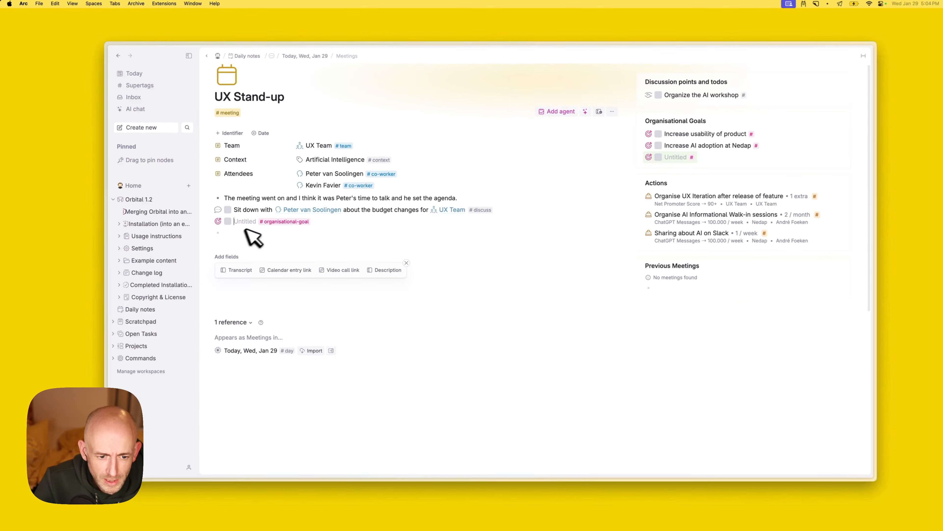
key(super+shift+BackSpace)
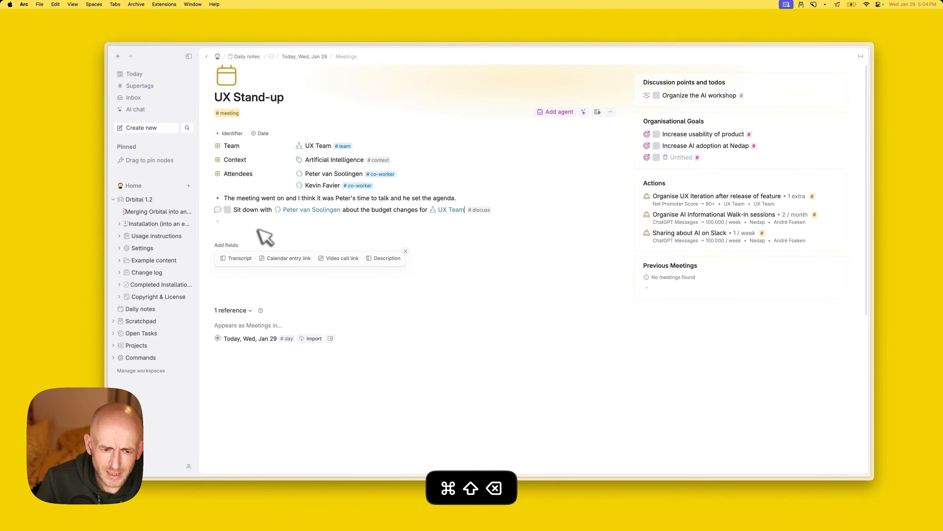
text(@)
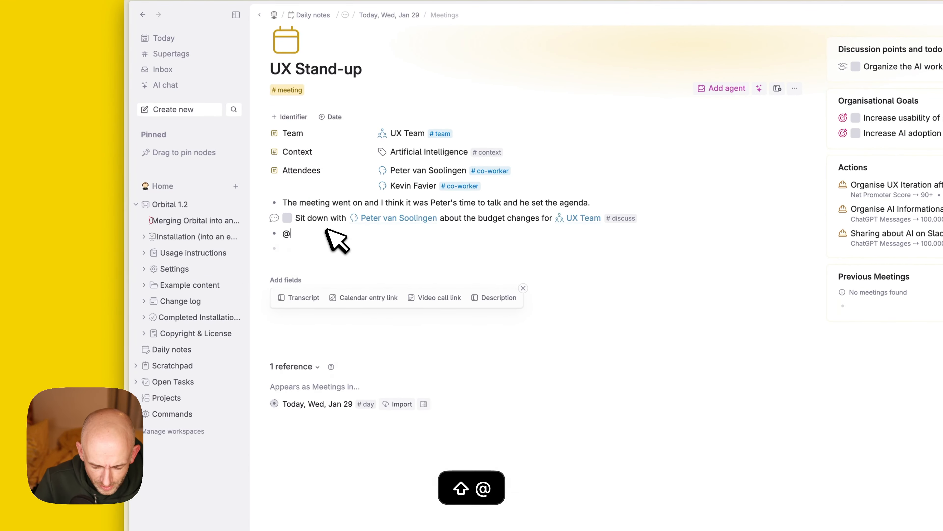
text(user)
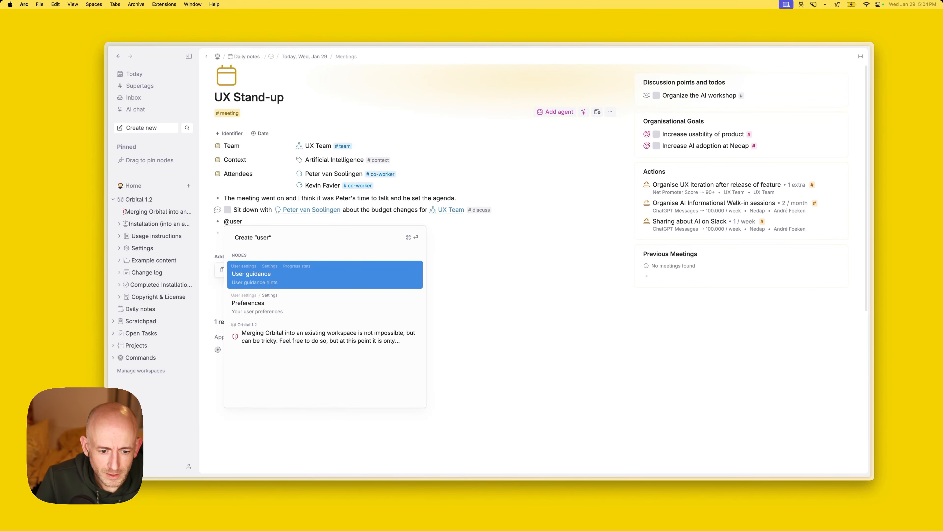
key(super+a)
key(BackSpace)
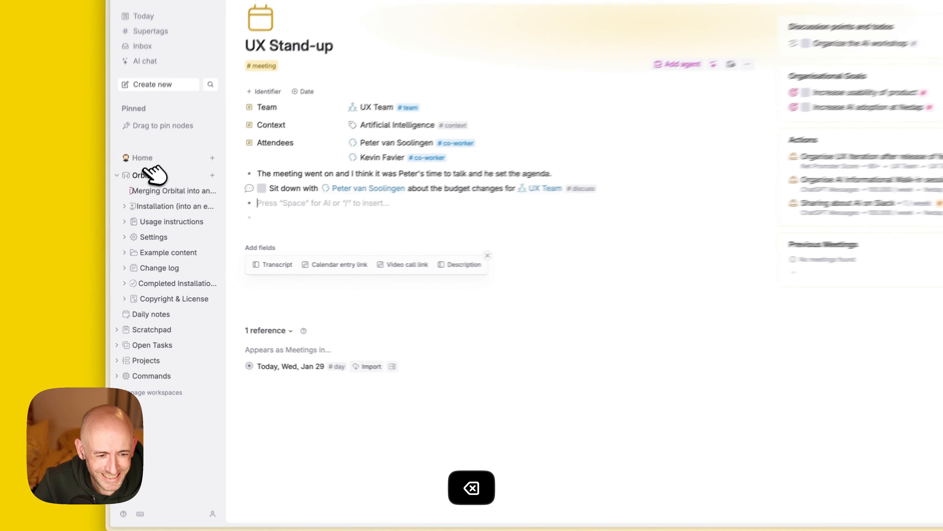
Copy the "Increase usability of product" goal from the Orbital 1.2 example content into the UX Stand-up meeting notes.
click(143, 199)
scroll(448, 383, down, 1)
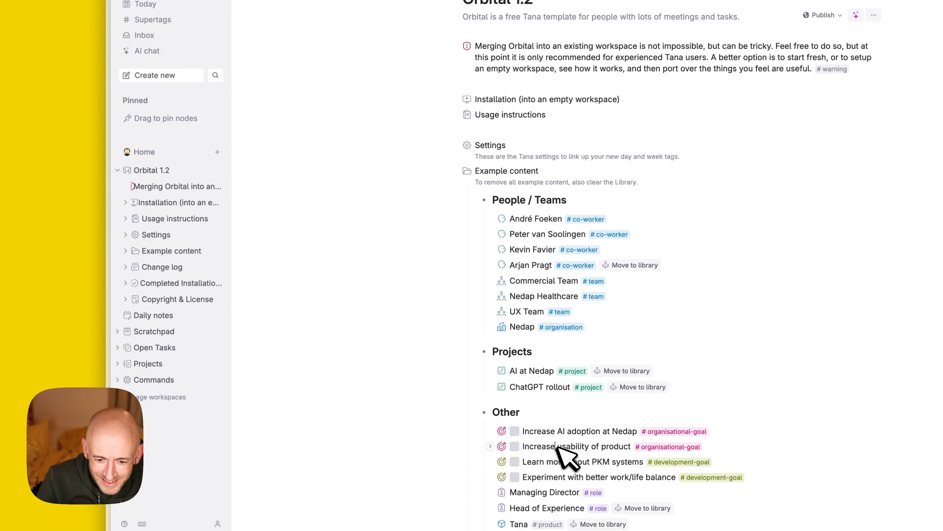
key(super+c)
key(ctrl+shift+d)
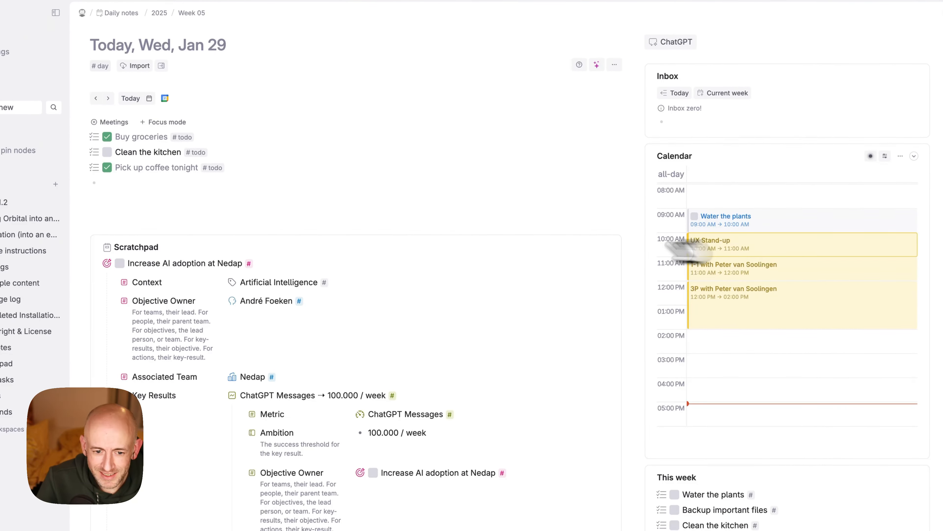
click(695, 243)
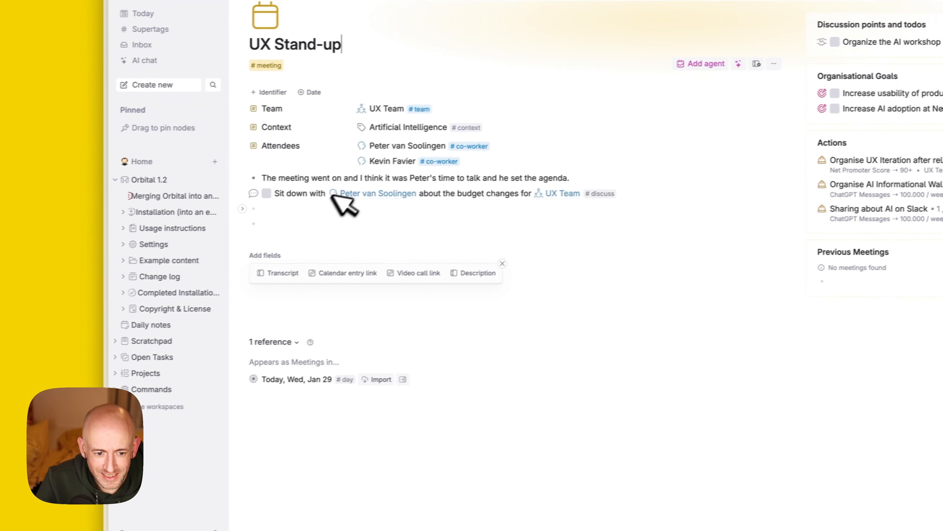
click(323, 216)
key(super+v)
Expand the usability goal and trace the Objective Owner chain from UX Team through Nedap Healthcare up to the Nedap organisation.
click(250, 208)
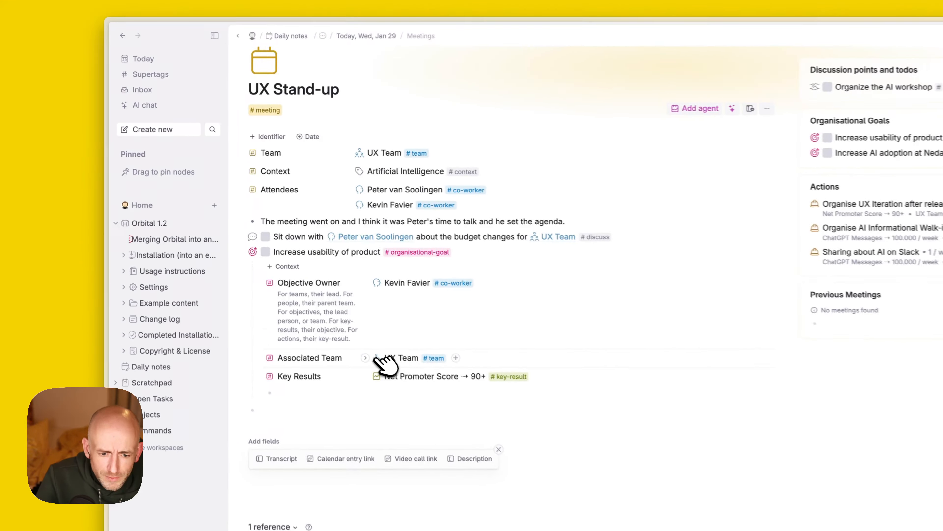
click(309, 303)
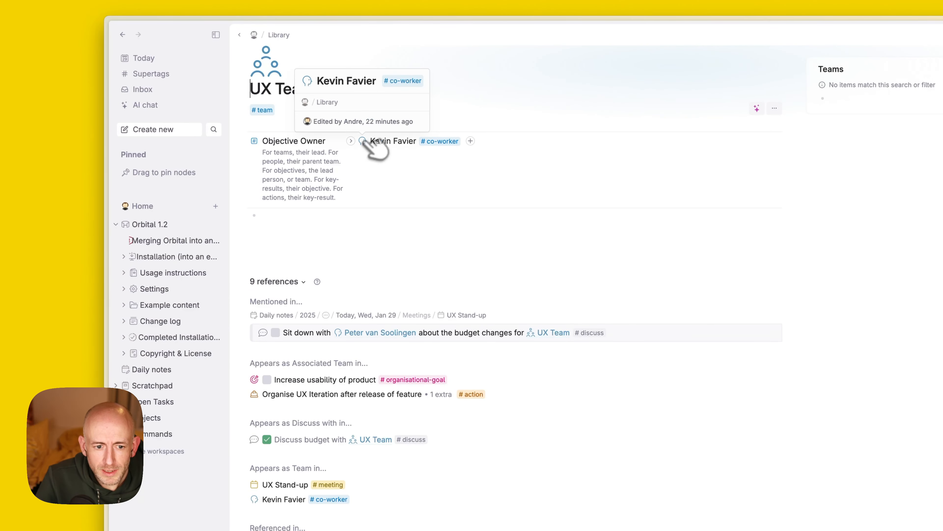
click(373, 143)
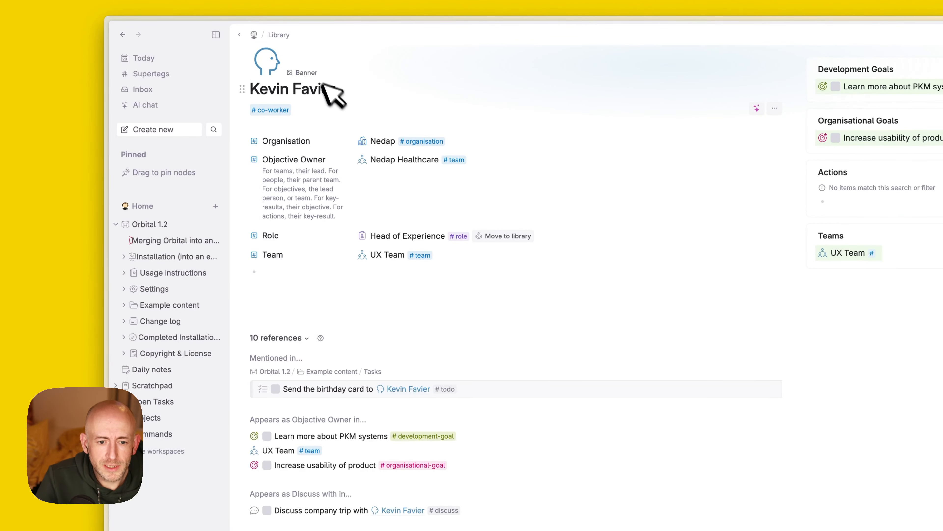
click(372, 160)
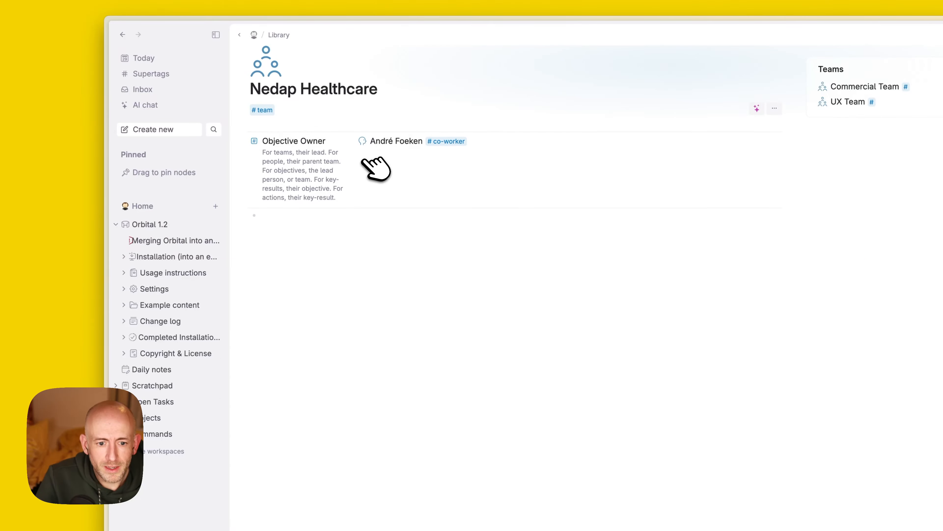
click(369, 142)
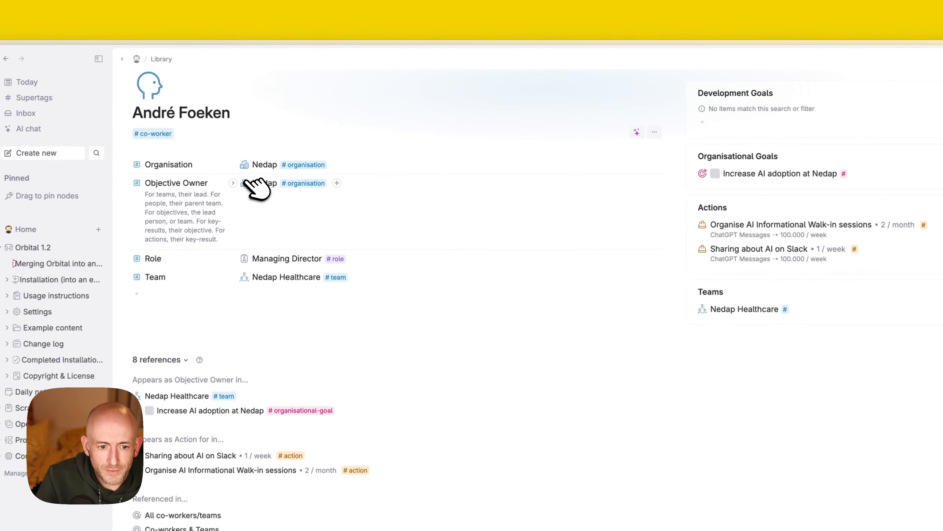
click(310, 151)
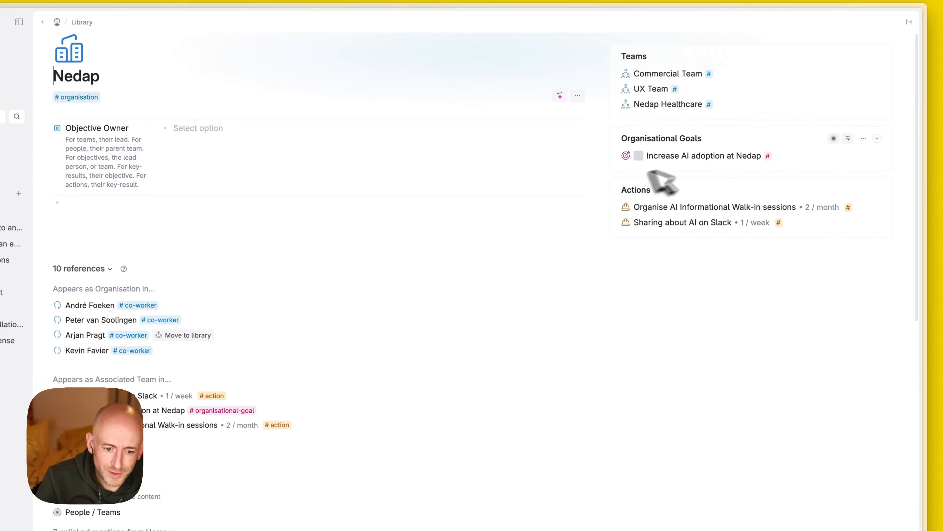
click(109, 199)
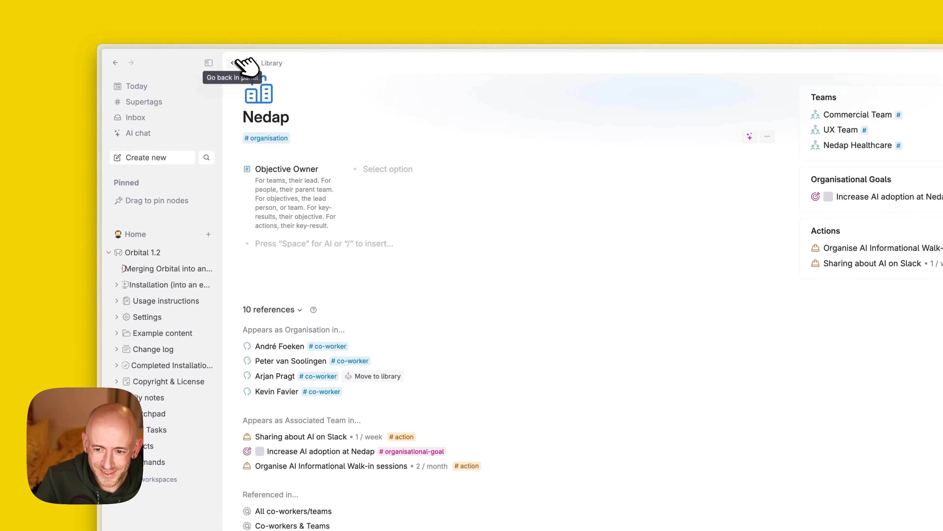
Return through the visited pages to the UX Stand-up meeting and collapse the usability goal.
click(218, 4)
click(233, 63)
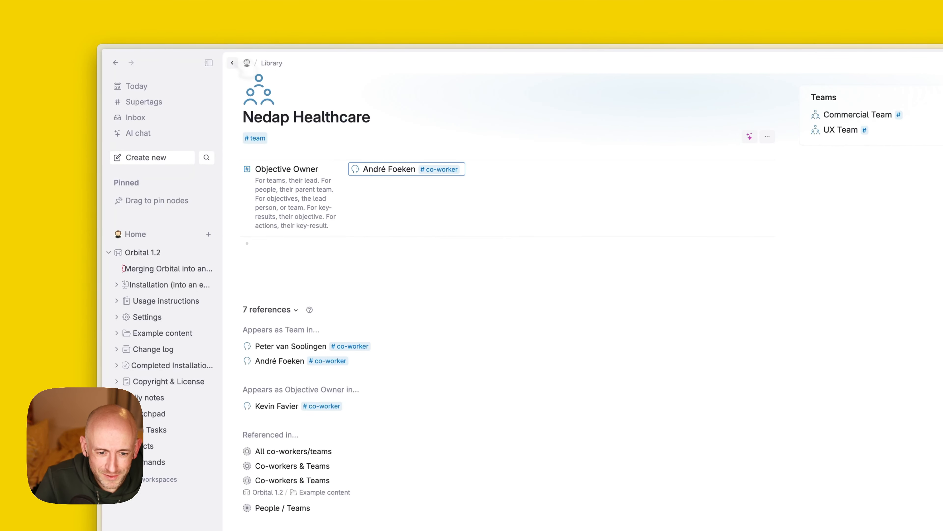
click(233, 63)
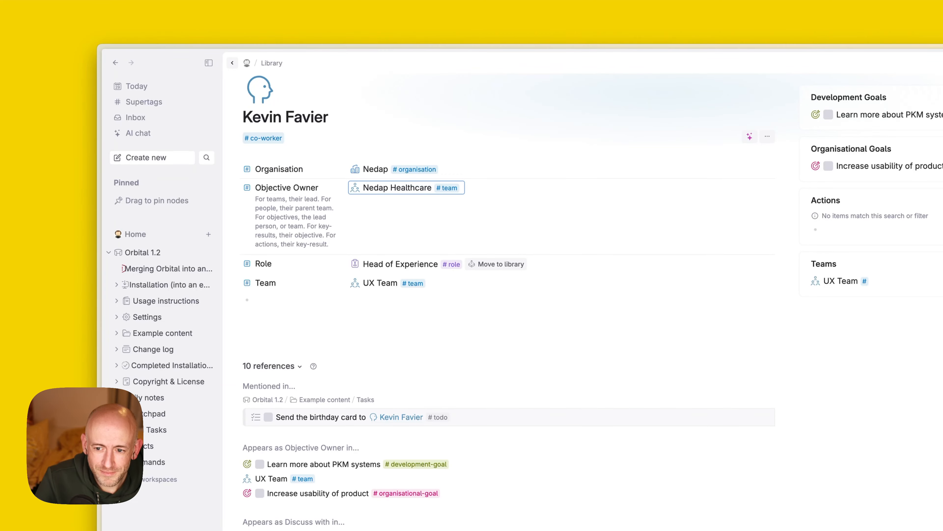
click(232, 63)
click(232, 63)
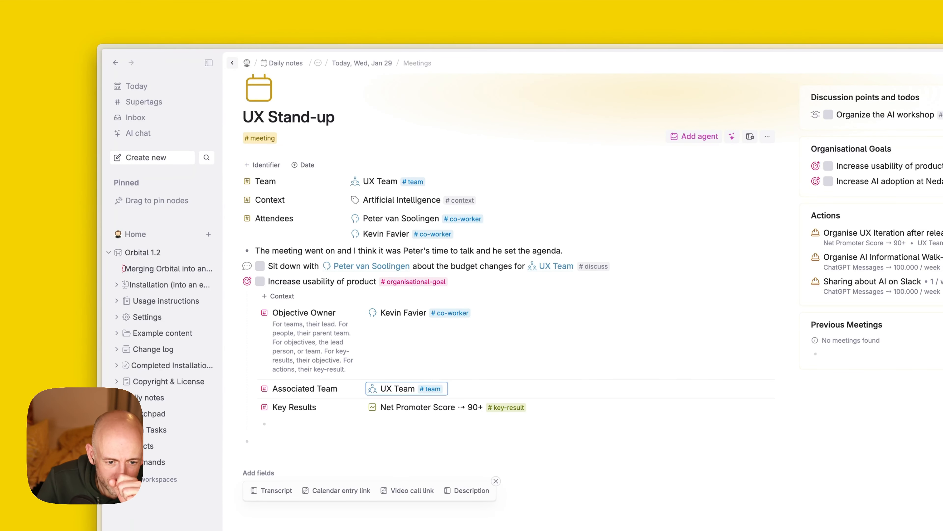
click(238, 282)
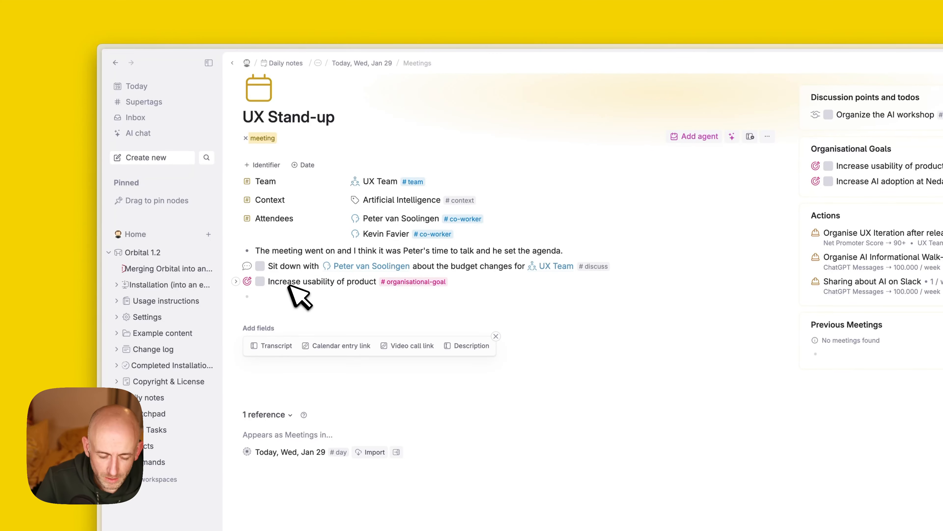
Remove the usability goal from the UX Stand-up meeting notes and collapse the sidebar.
key(BackSpace)
key(BackSpace)
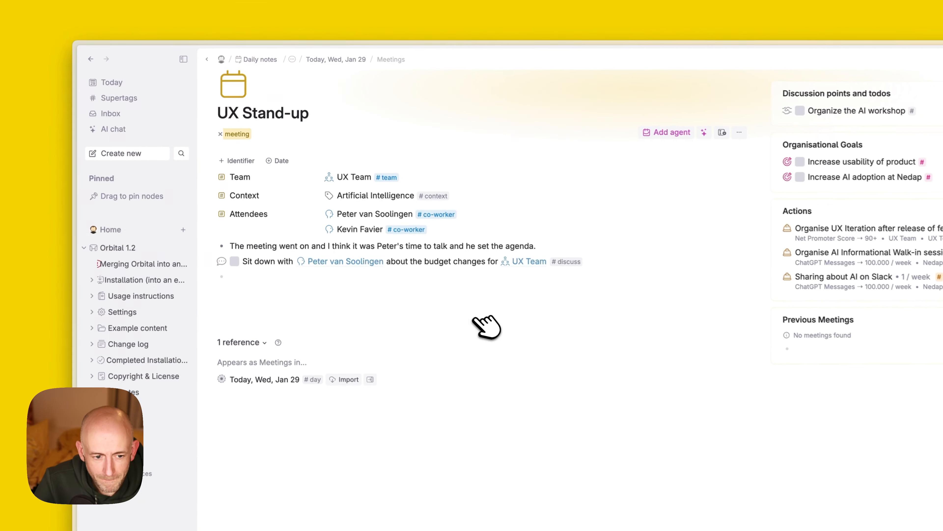
click(189, 56)
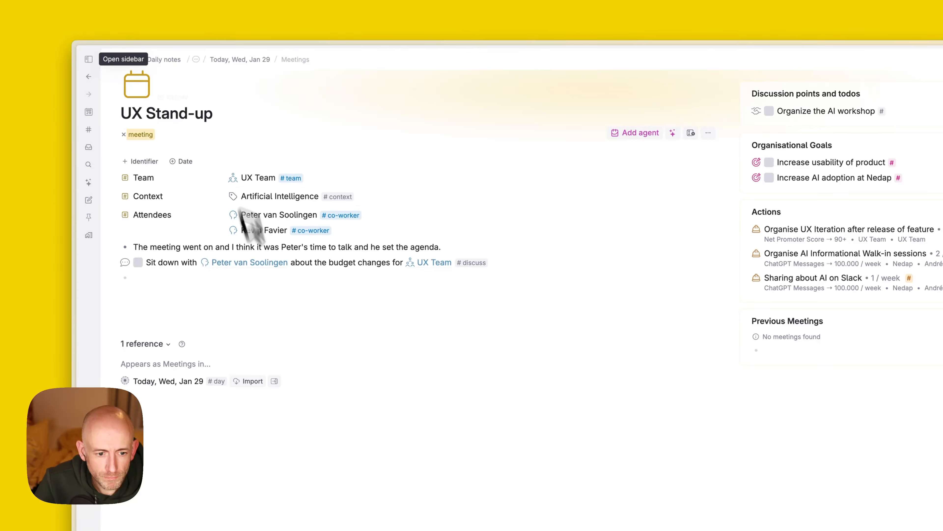
click(241, 300)
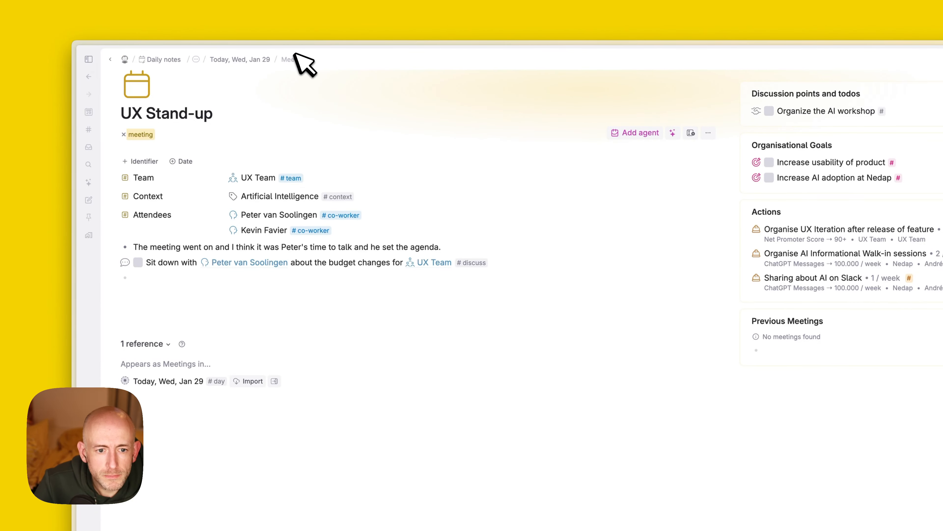
Return to today's daily note and collapse the Scratchpad section.
click(255, 60)
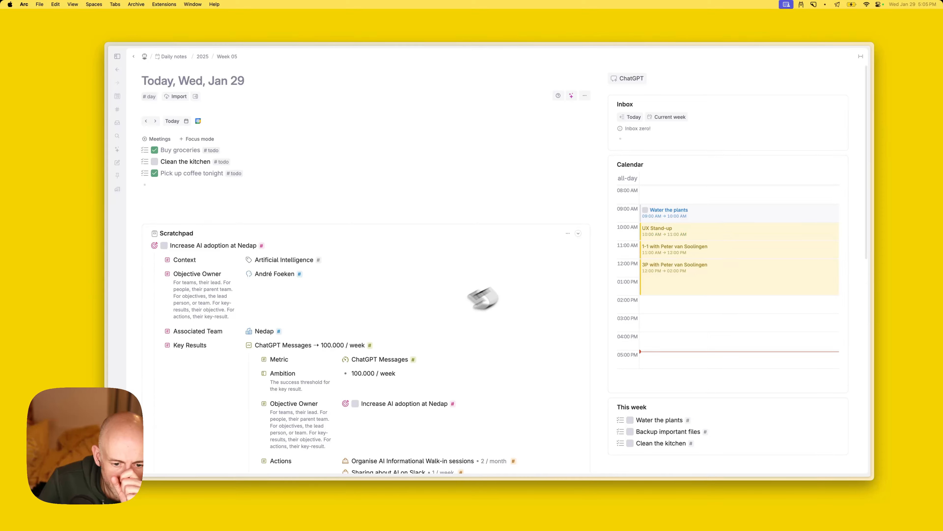
scroll(421, 326, down, 3)
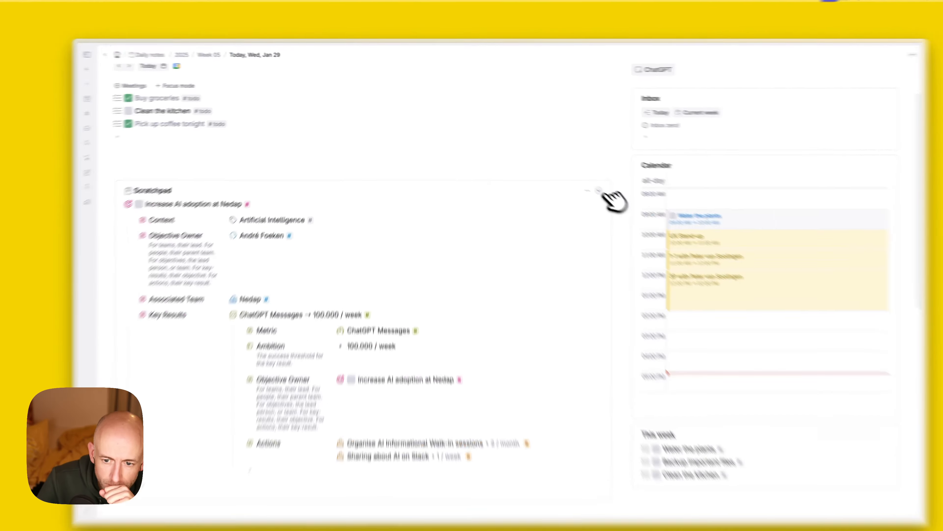
click(578, 178)
Add a #journal-entry titled "Happy morning" below the to-dos, with a nested note about the sunny drive and the AI adoption idea.
click(227, 174)
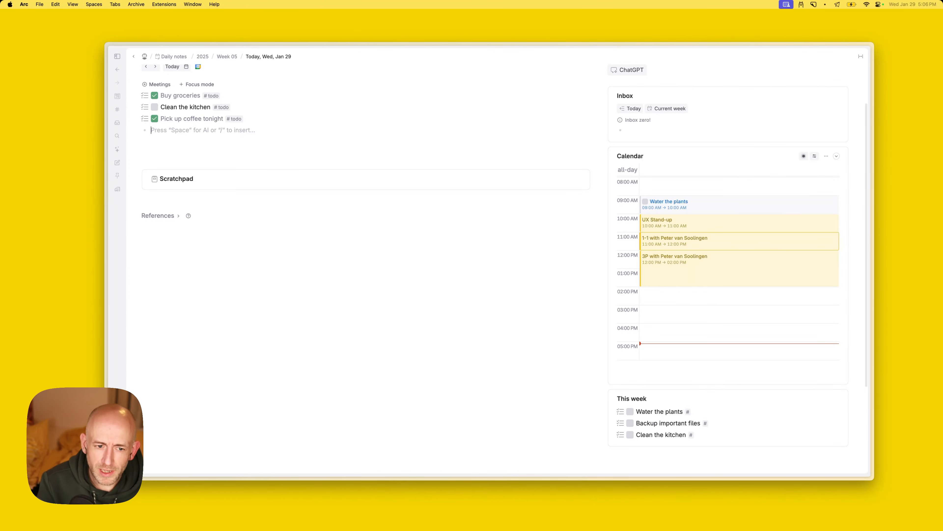
text(#jo)
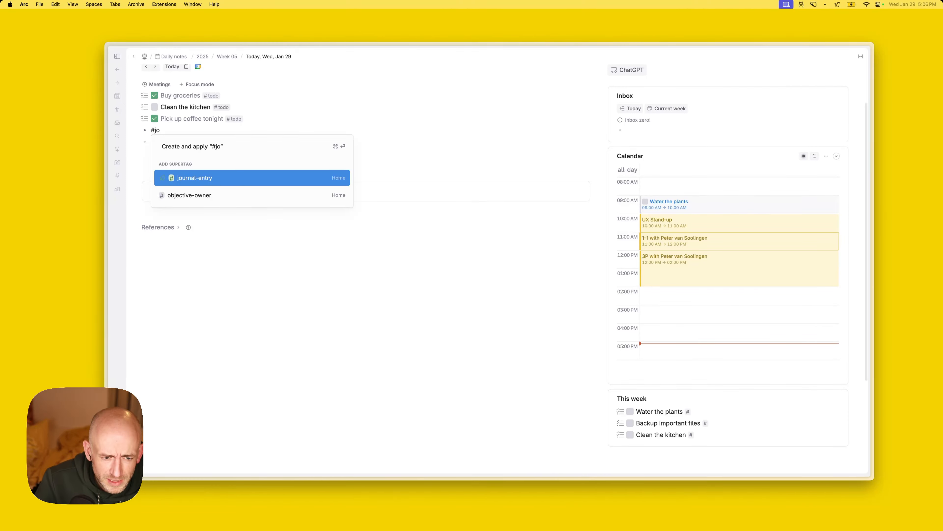
key(Return)
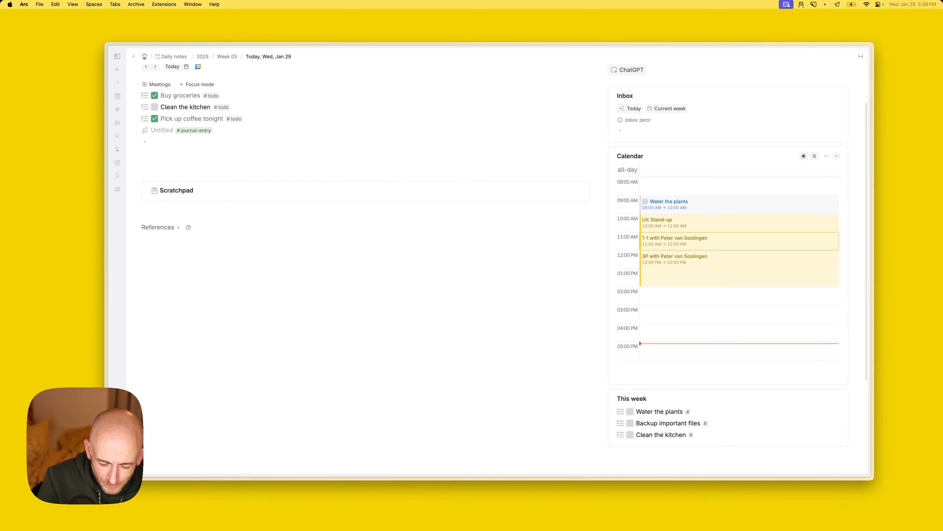
text(D)
key(BackSpace)
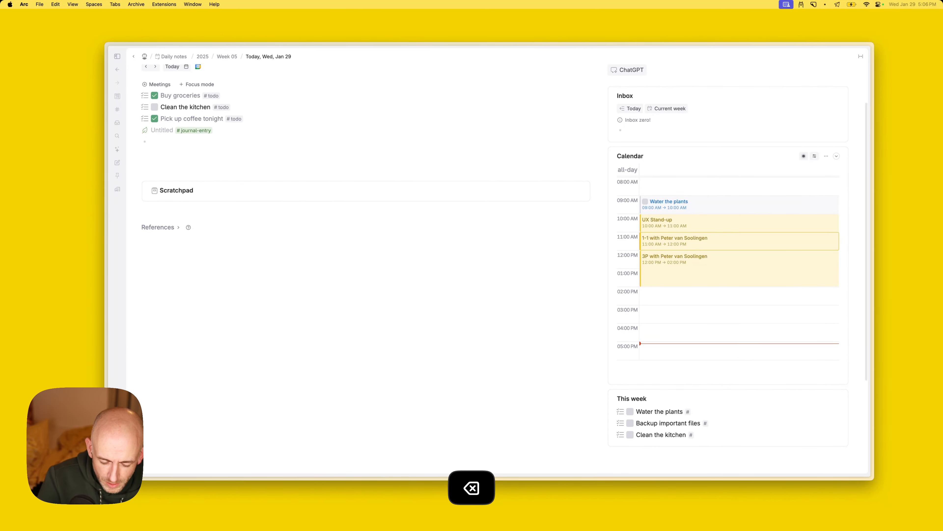
text(Happy morning)
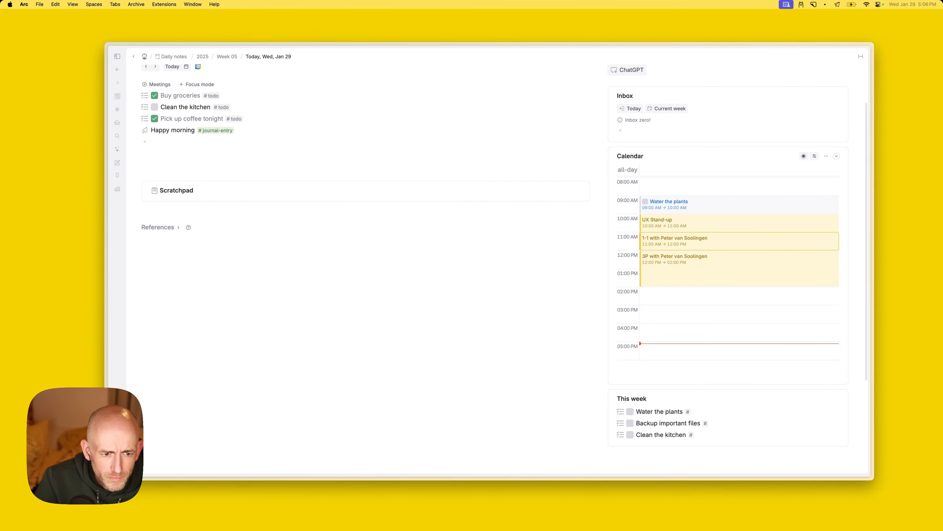
key(Return)
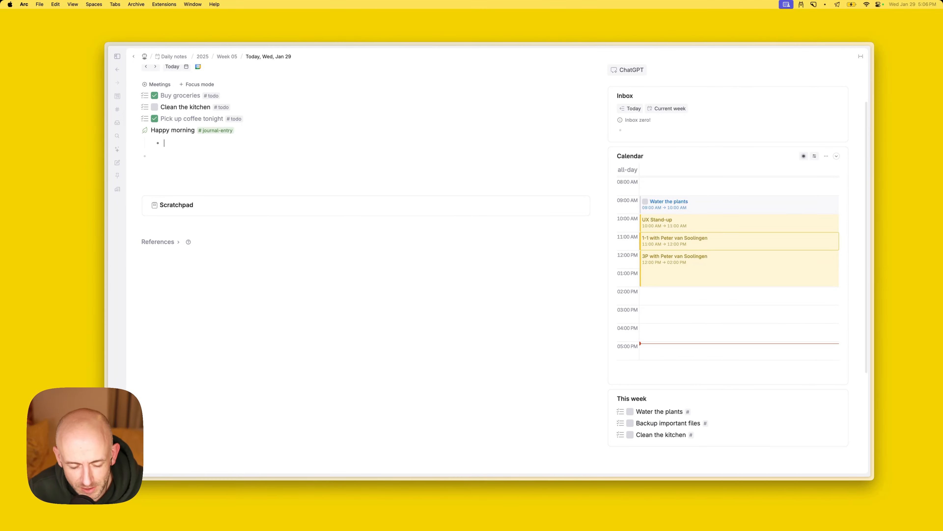
key(fn)
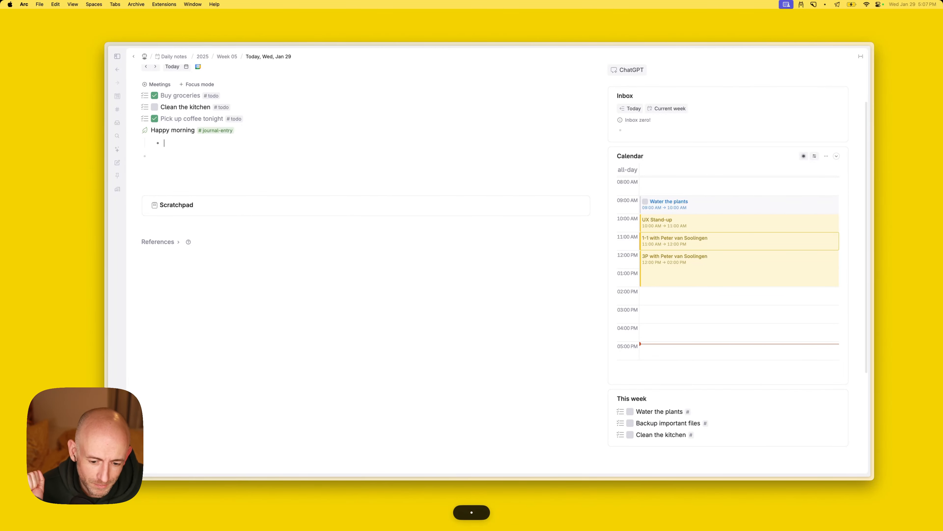
text(This morning was great. The sun was shining and in the car drive over. I had a thought, "Hey, how do we actually get AI adoption for my company up to the point where I need to be?" I'm so motivated to get to that point.)
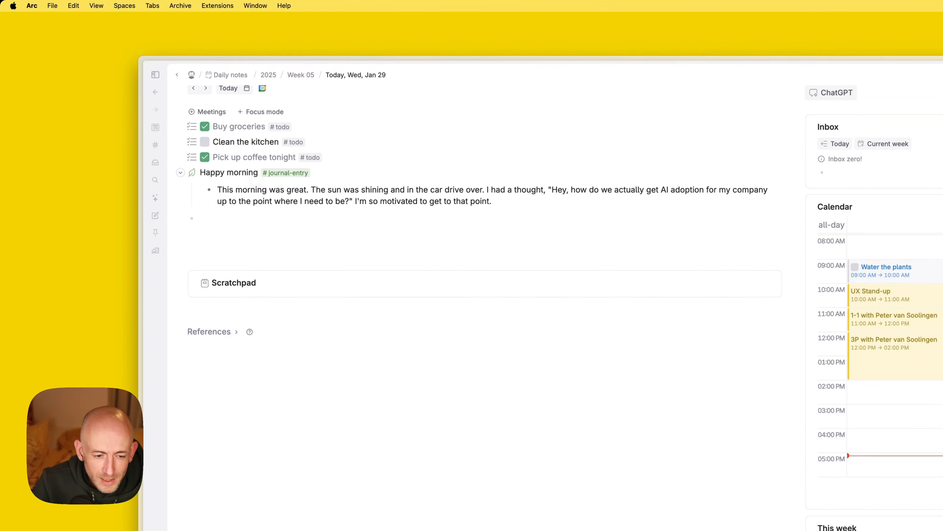
Run the Discuss Node with AI command on the "Happy morning" journal entry.
key(super+k)
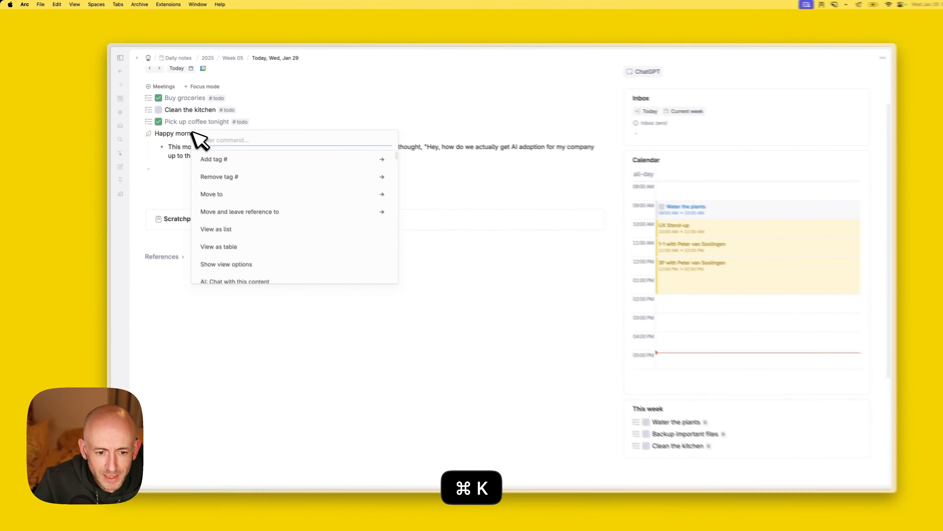
text(disc)
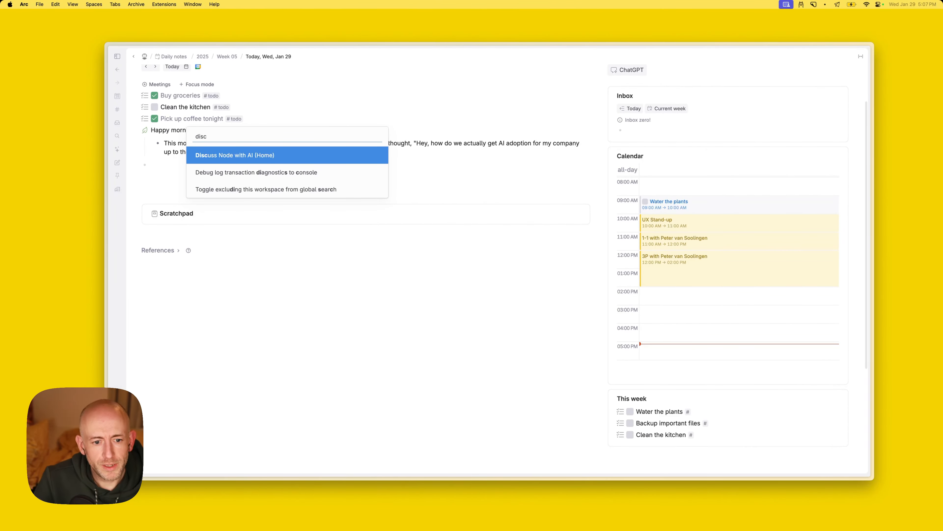
key(Return)
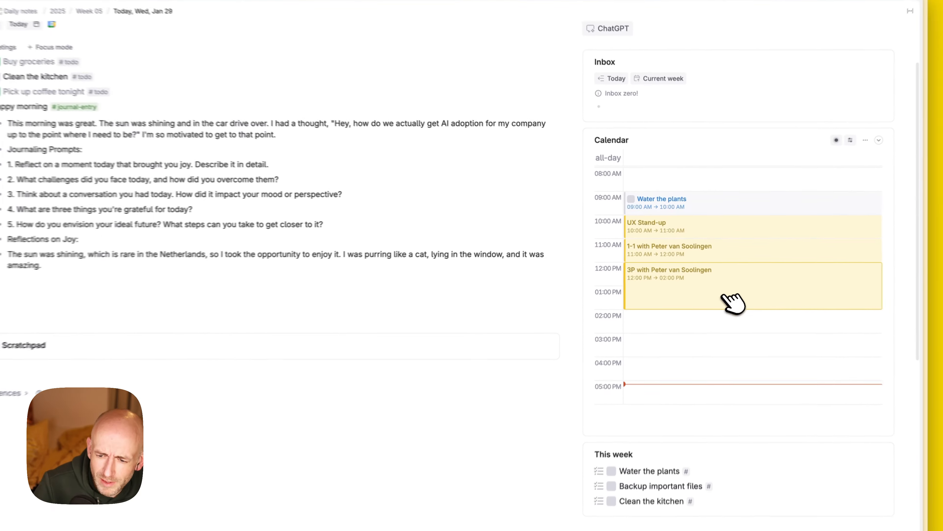
Open the 3P meeting from today's calendar and start an AI discussion about it.
click(724, 275)
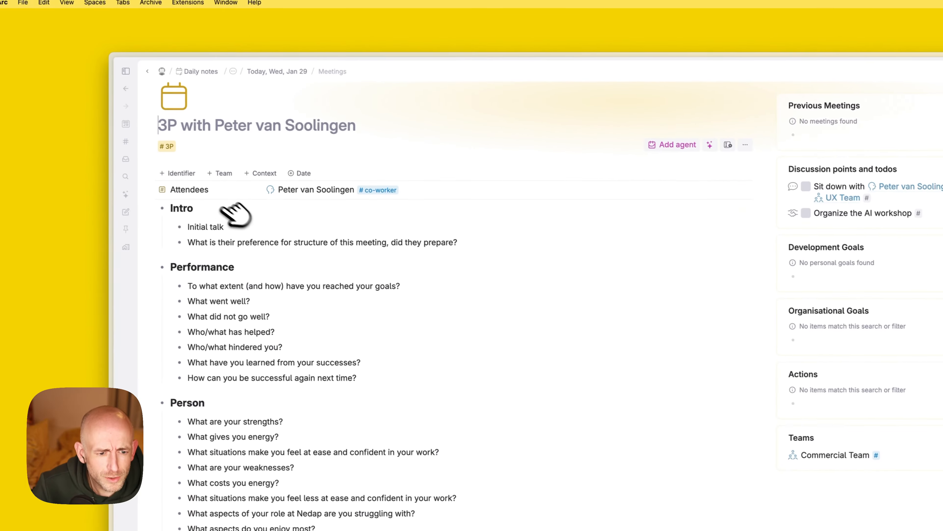
click(246, 125)
key(super+k)
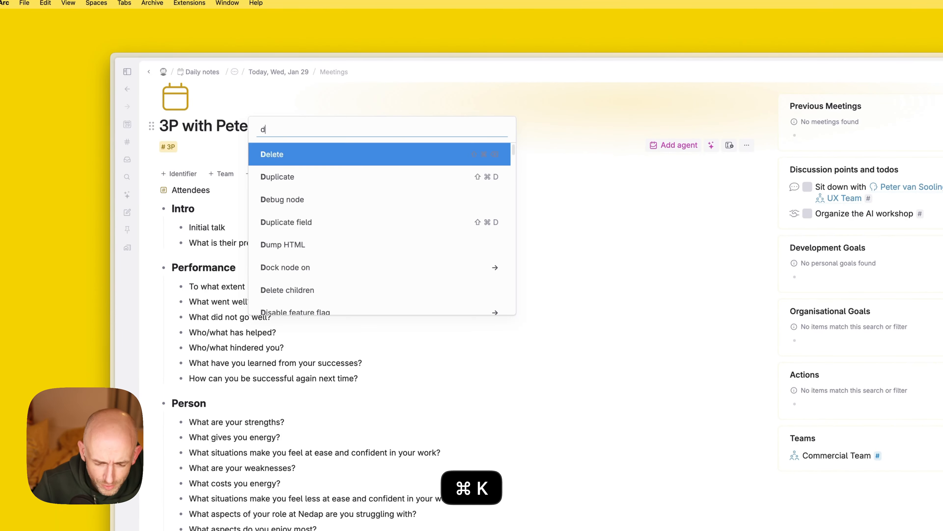
text(discc)
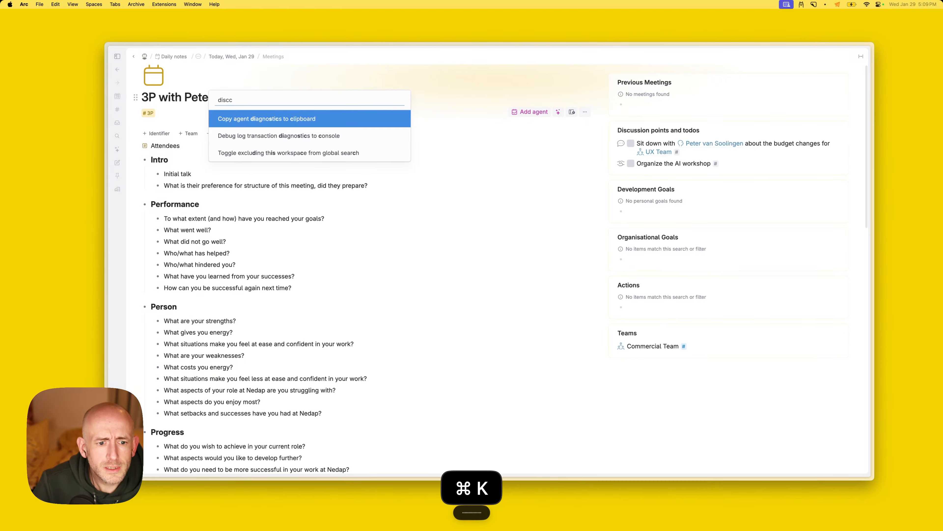
key(BackSpace)
key(BackSpace)
key(BackSpace)
key(BackSpace)
key(BackSpace)
key(BackSpace)
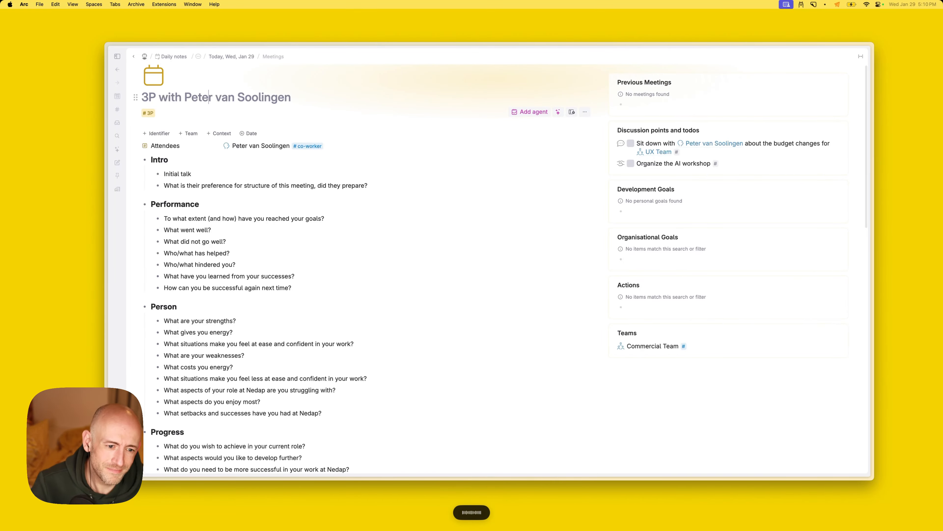
click(203, 171)
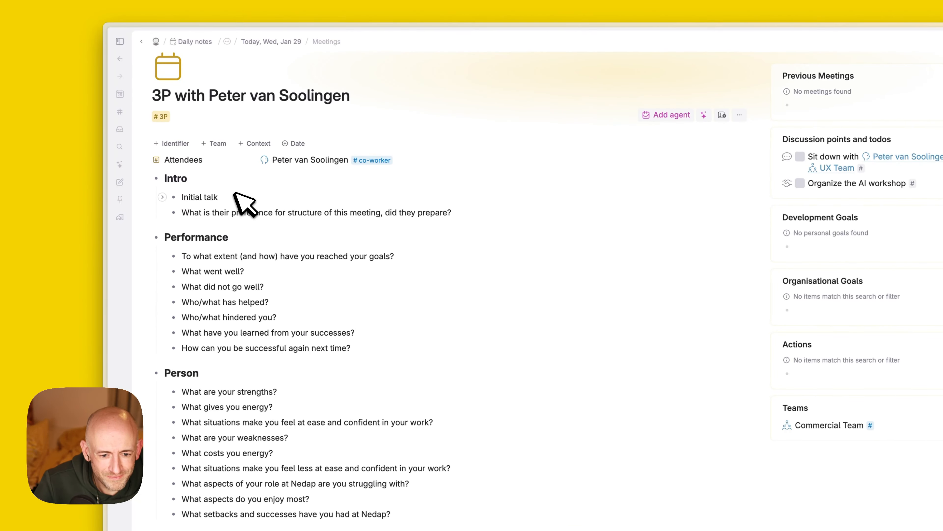
click(466, 214)
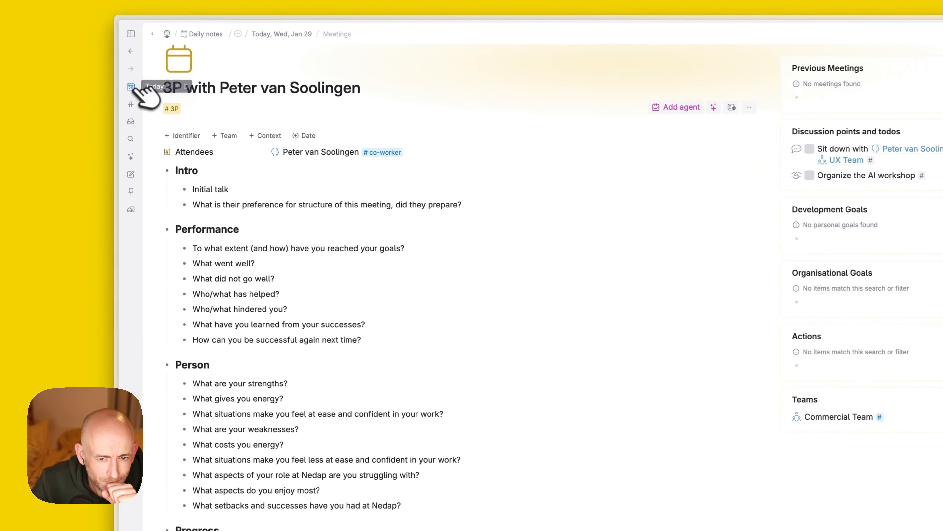
Return to today's note, delete the 3P meeting suggestions from the "Happy morning" entry and collapse the entry.
click(117, 96)
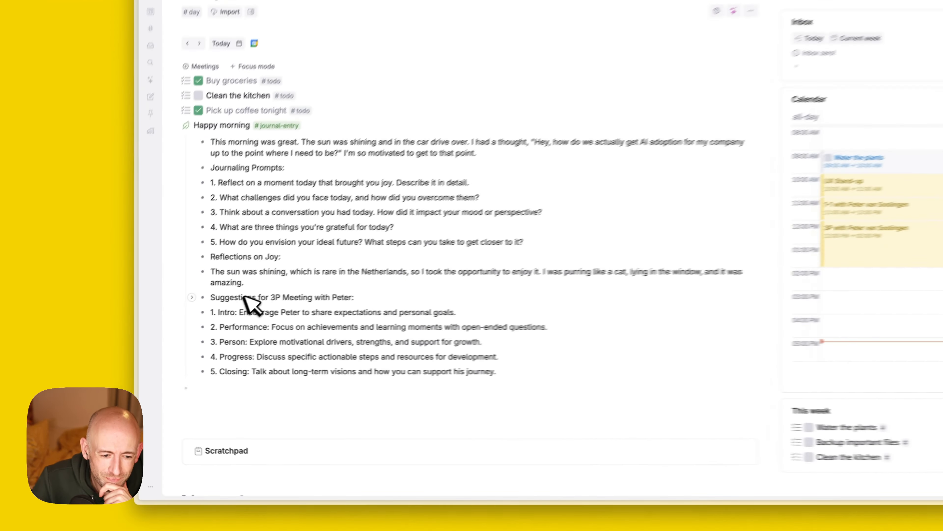
click(250, 294)
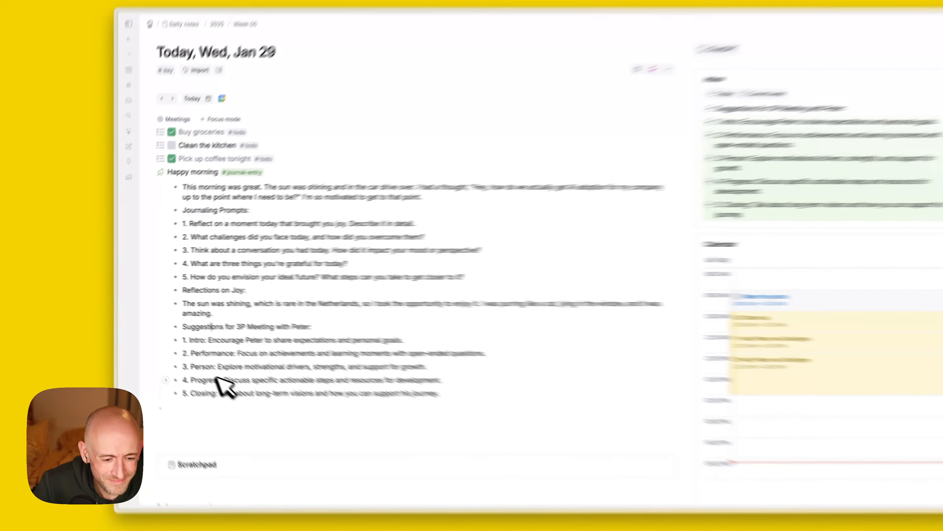
drag(218, 377, 214, 396)
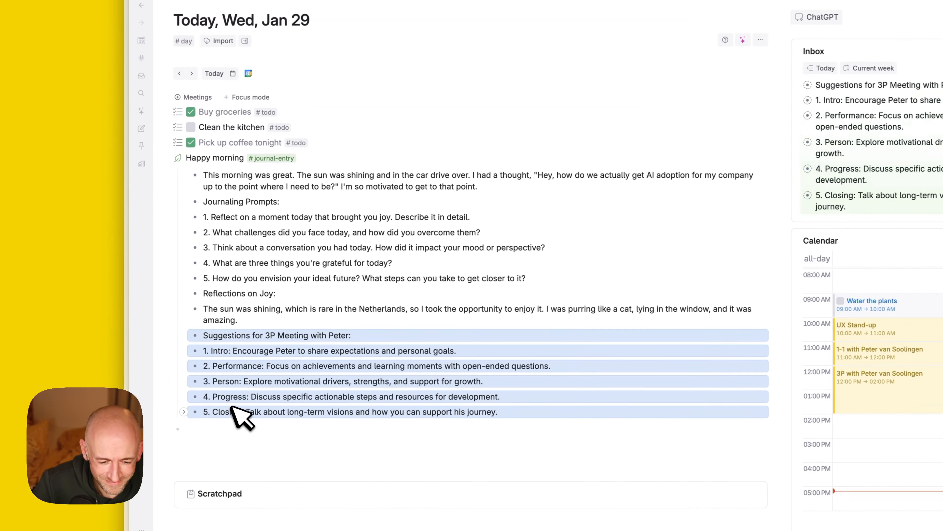
key(BackSpace)
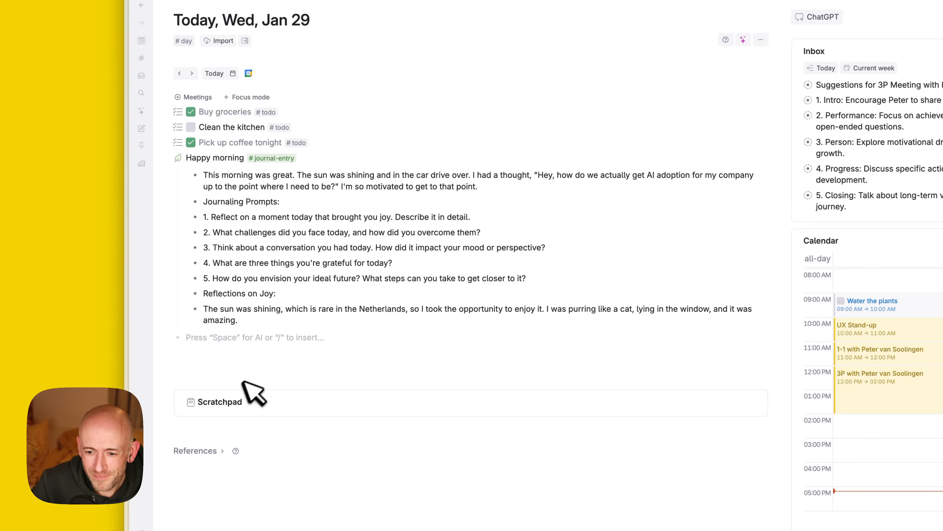
click(179, 157)
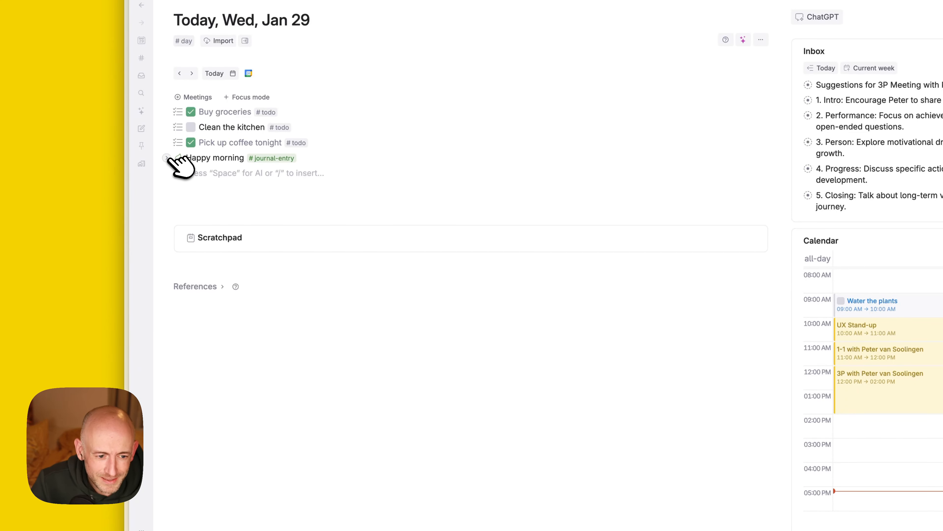
key(ctrl+a)
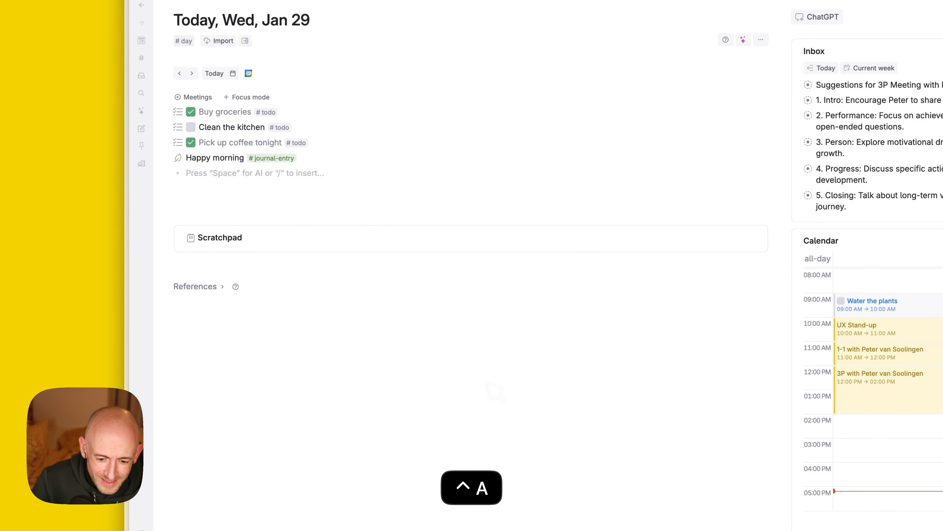